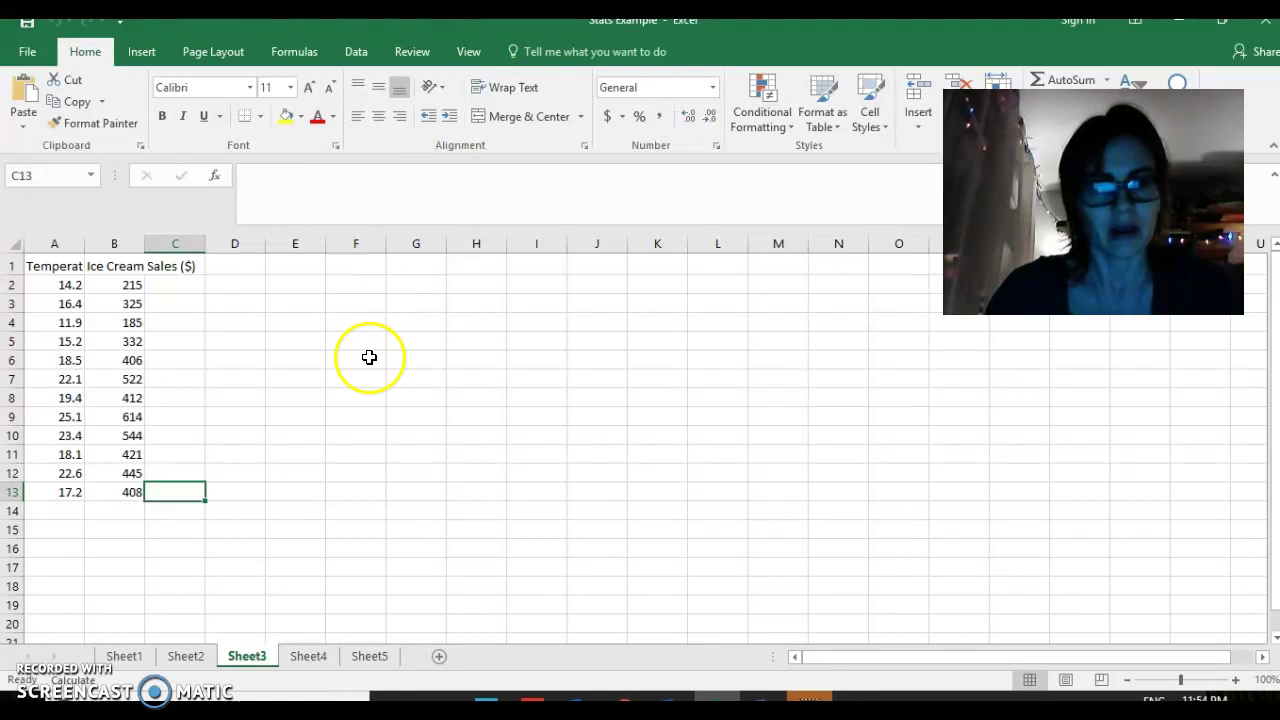
# - Widen columns A and B to fit their Temperature and Ice Cream Sales headings
pyautogui.doubleClick(81, 245)
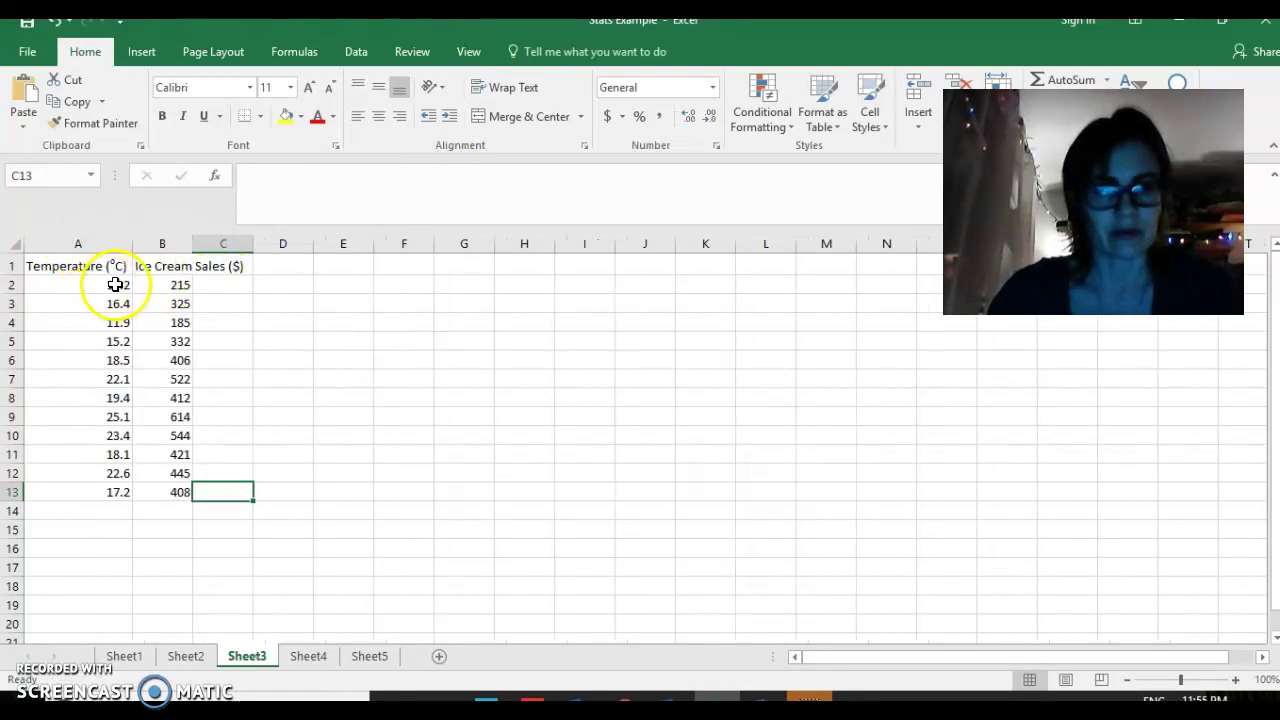
pyautogui.doubleClick(193, 243)
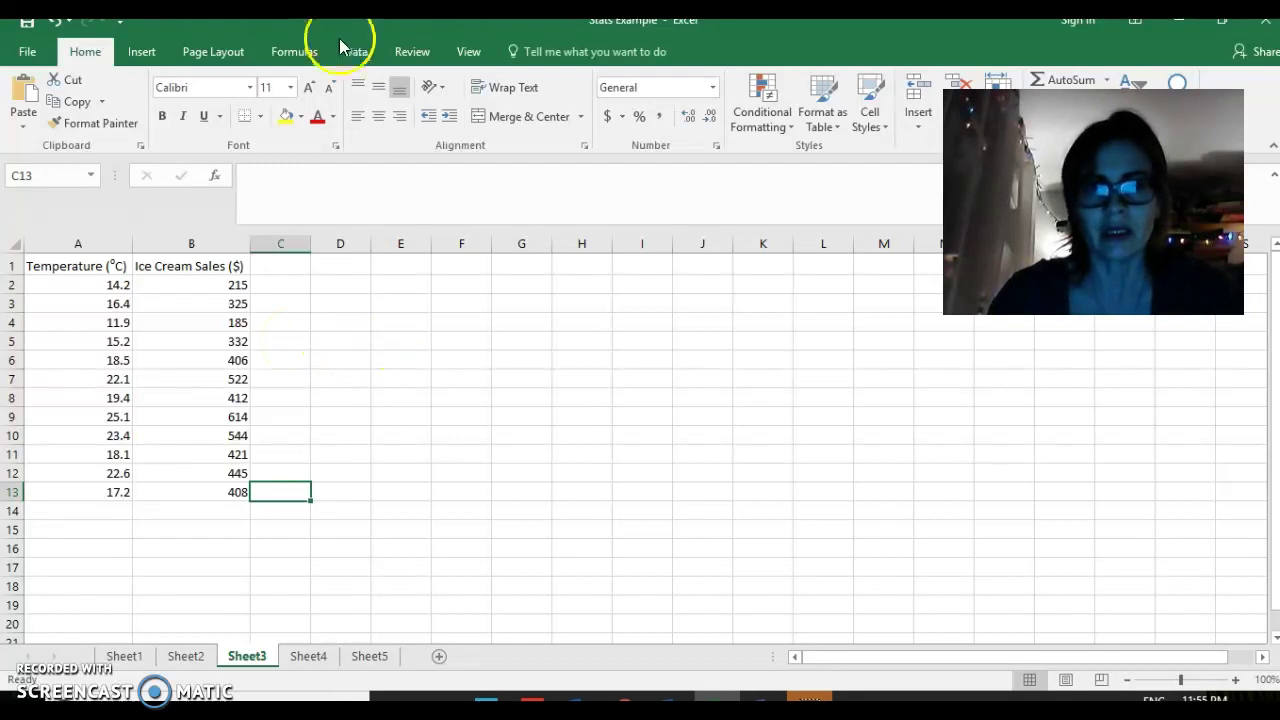
# - Insert a markers-only scatter chart from the temperature and ice cream sales data in A1:B13
pyautogui.click(113, 283)
pyautogui.moveTo(107, 266); pyautogui.dragTo(163, 483)
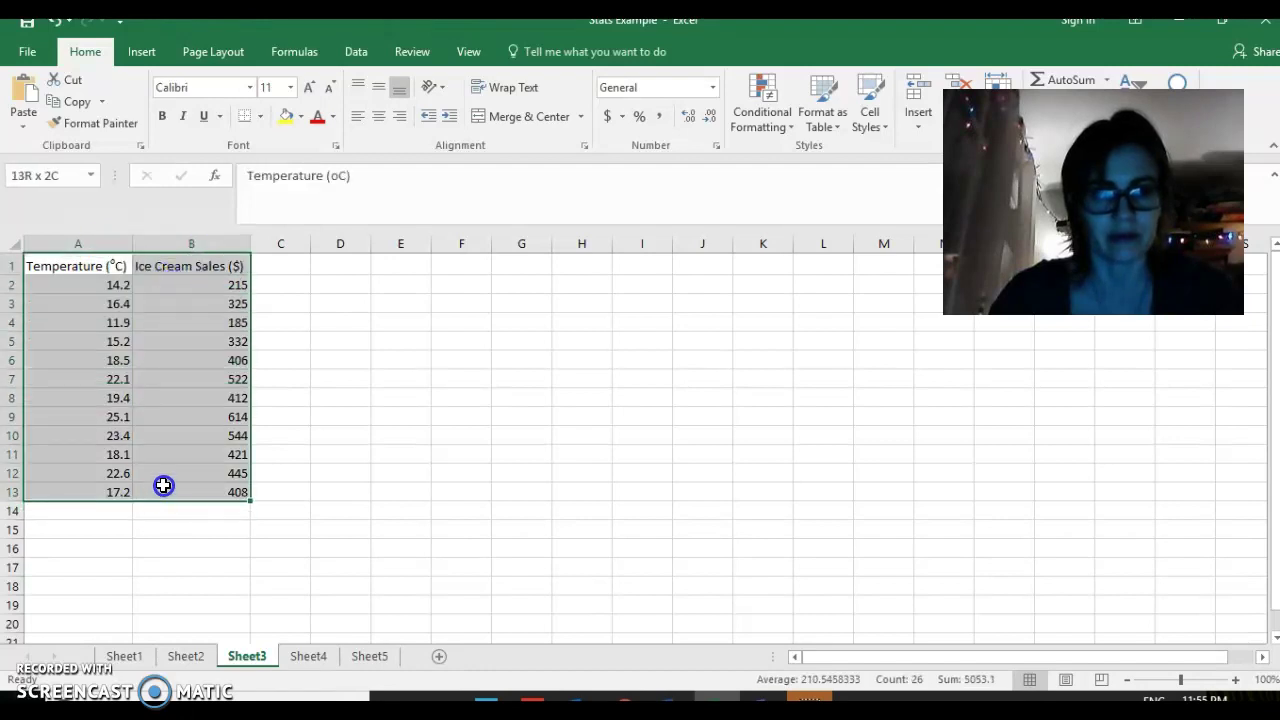
pyautogui.click(155, 52)
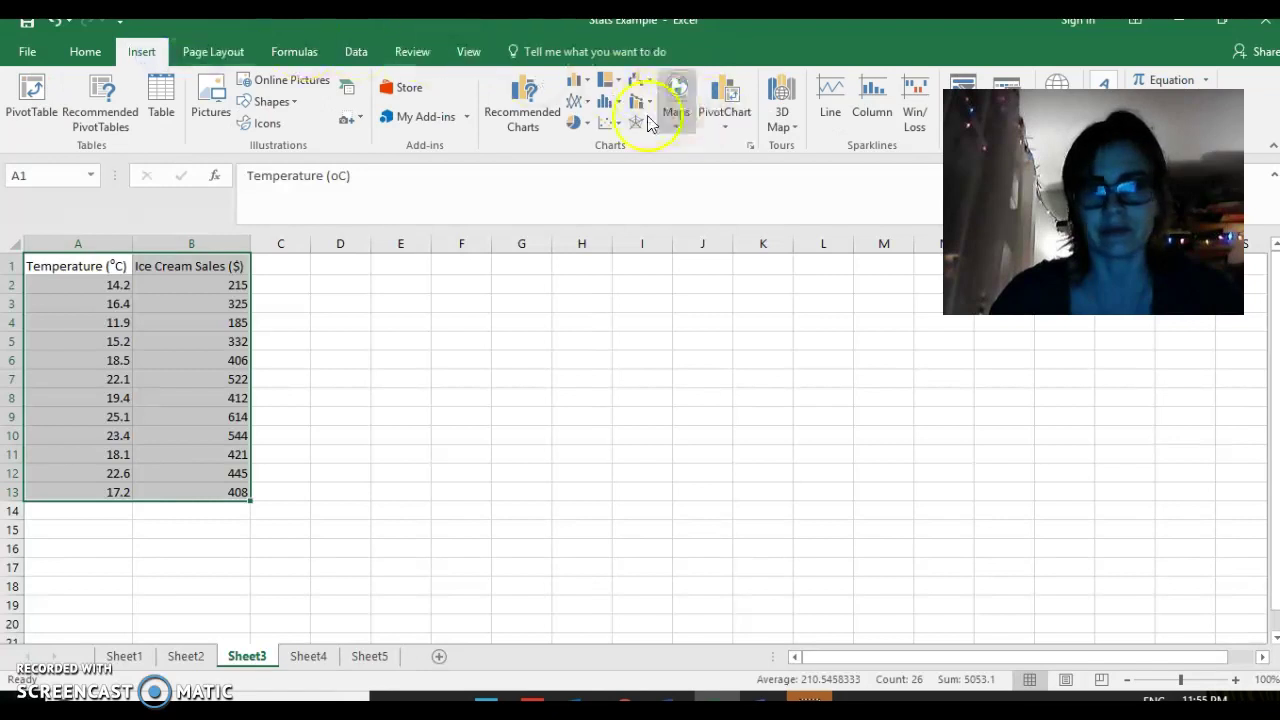
pyautogui.click(607, 122)
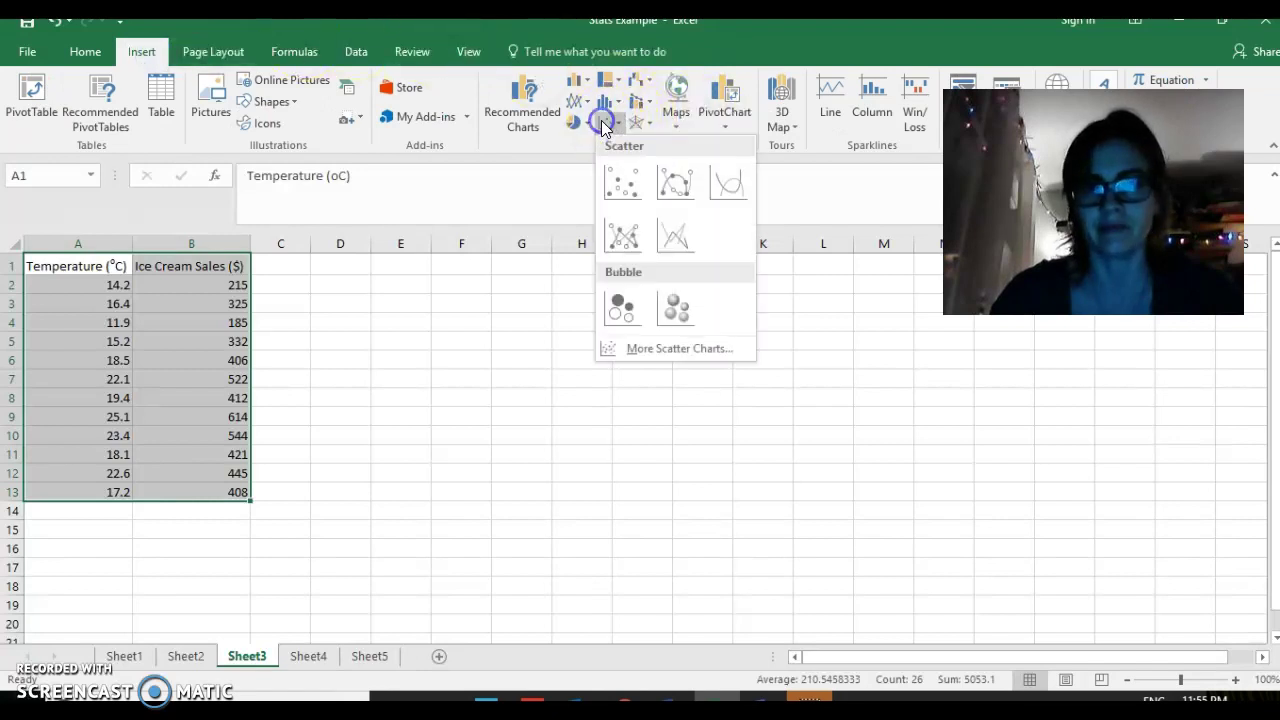
pyautogui.click(620, 180)
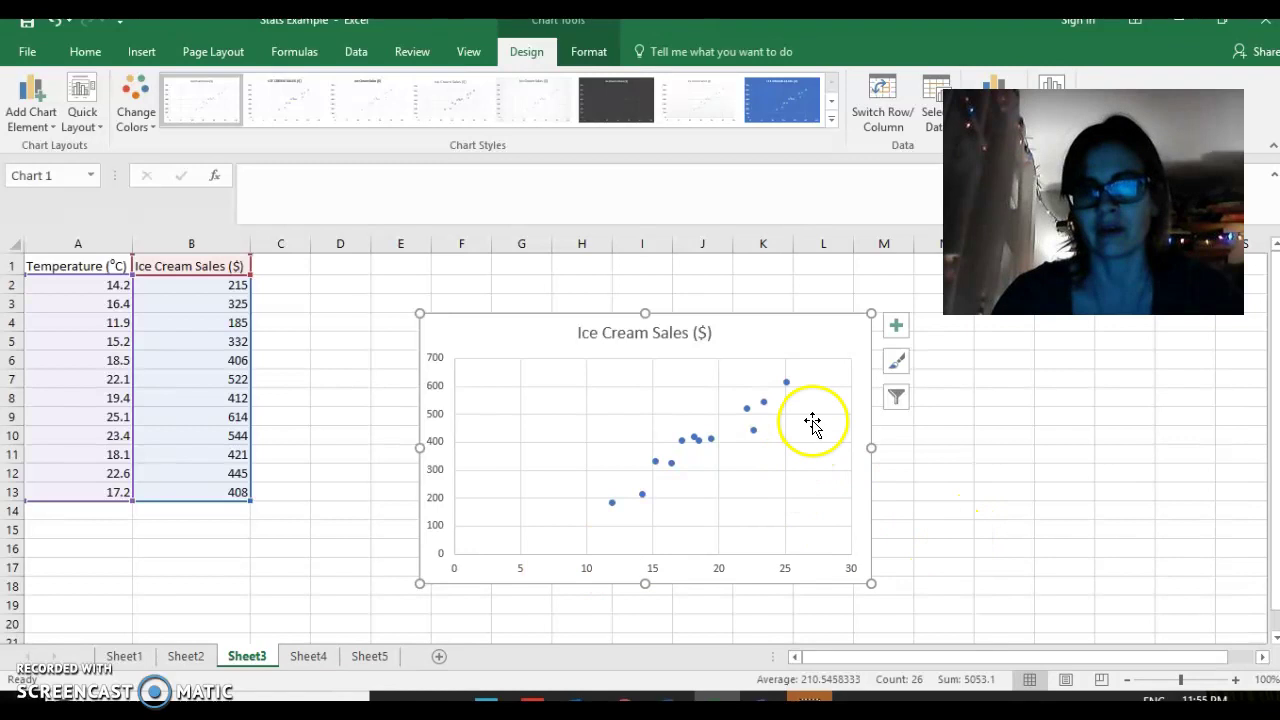
# - Delete the title of the ice cream sales scatter chart
pyautogui.click(701, 335)
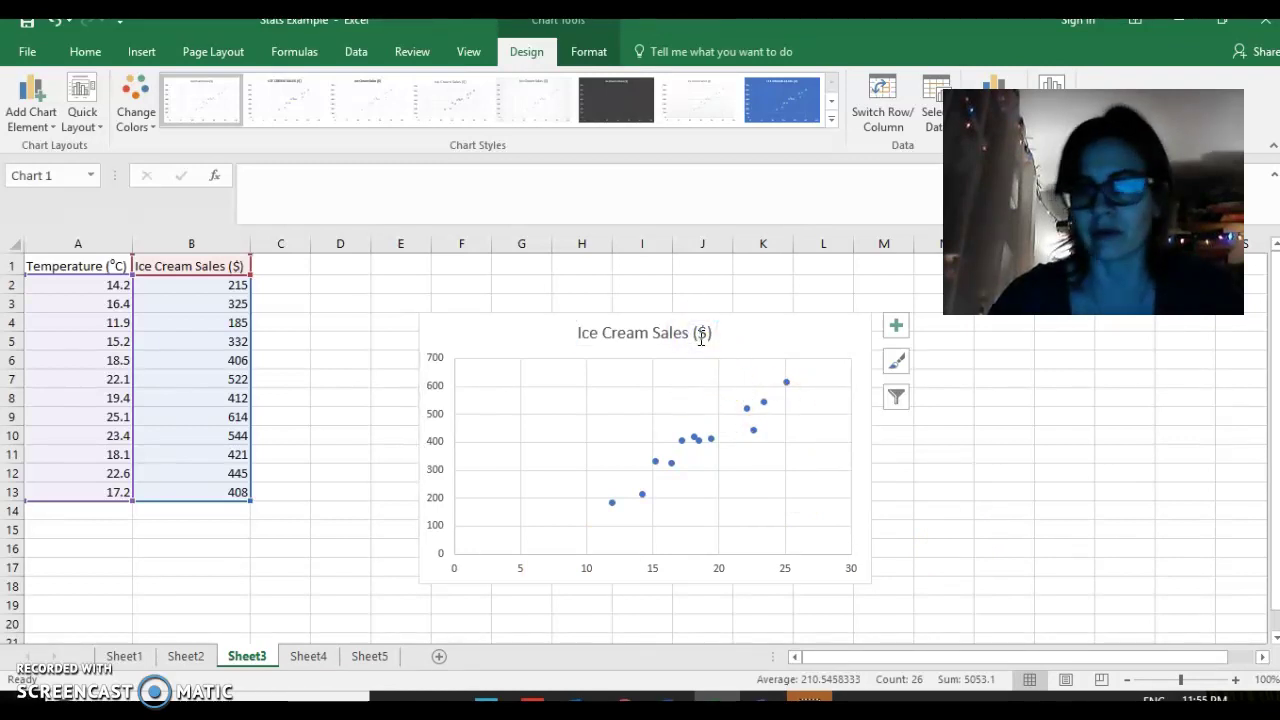
pyautogui.press('Delete')
pyautogui.click(584, 456)
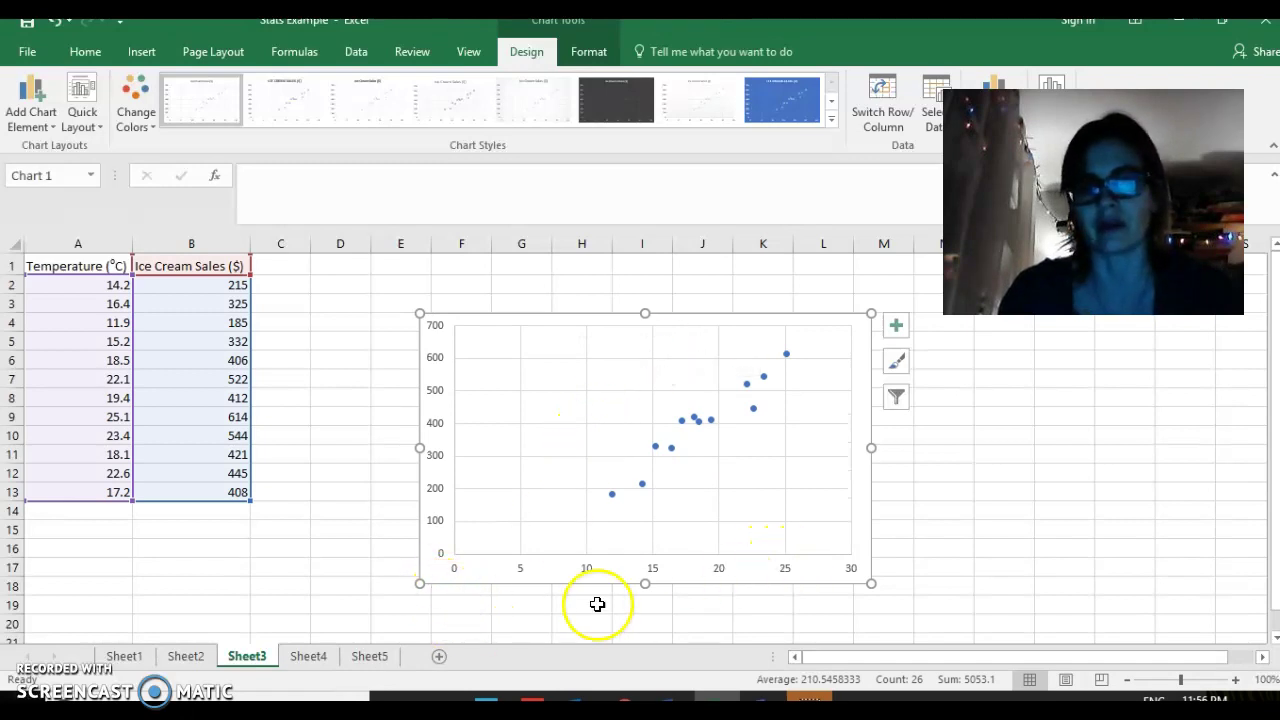
# - Add a linear trendline to the scatter points, displaying its equation and R-squared value on the chart
pyautogui.click(669, 452)
pyautogui.rightClick(669, 452)
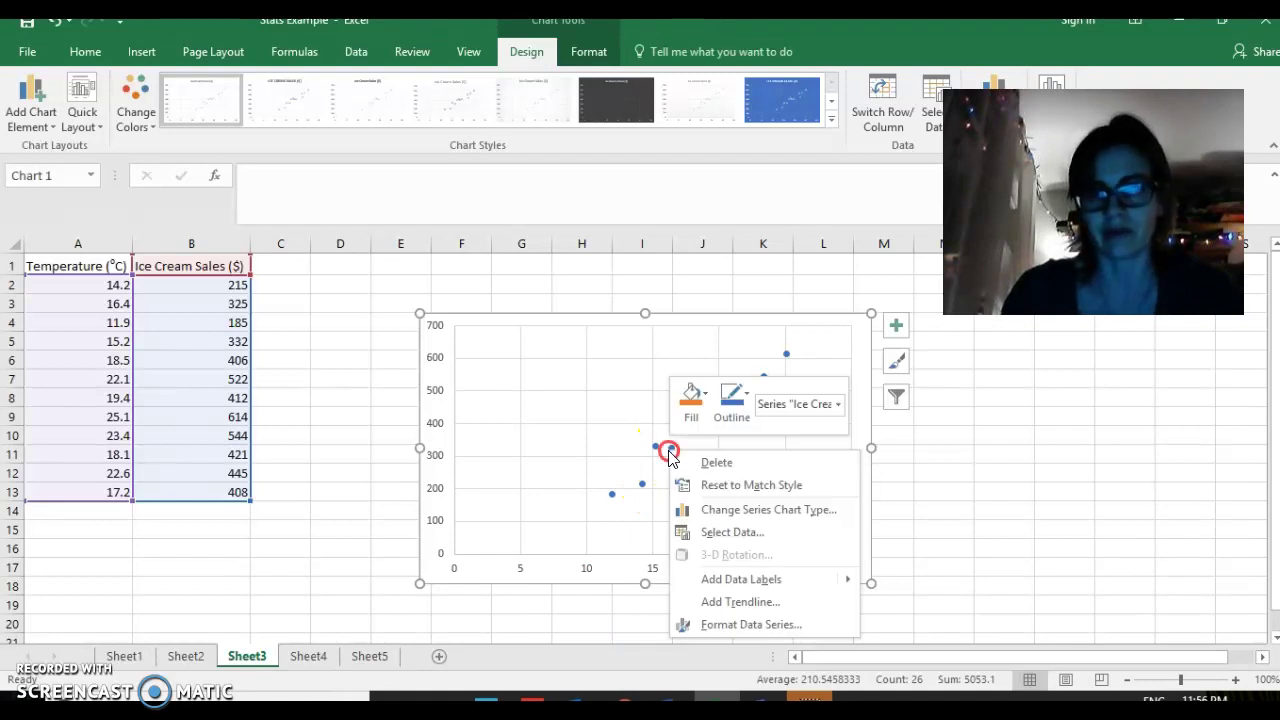
pyautogui.click(740, 602)
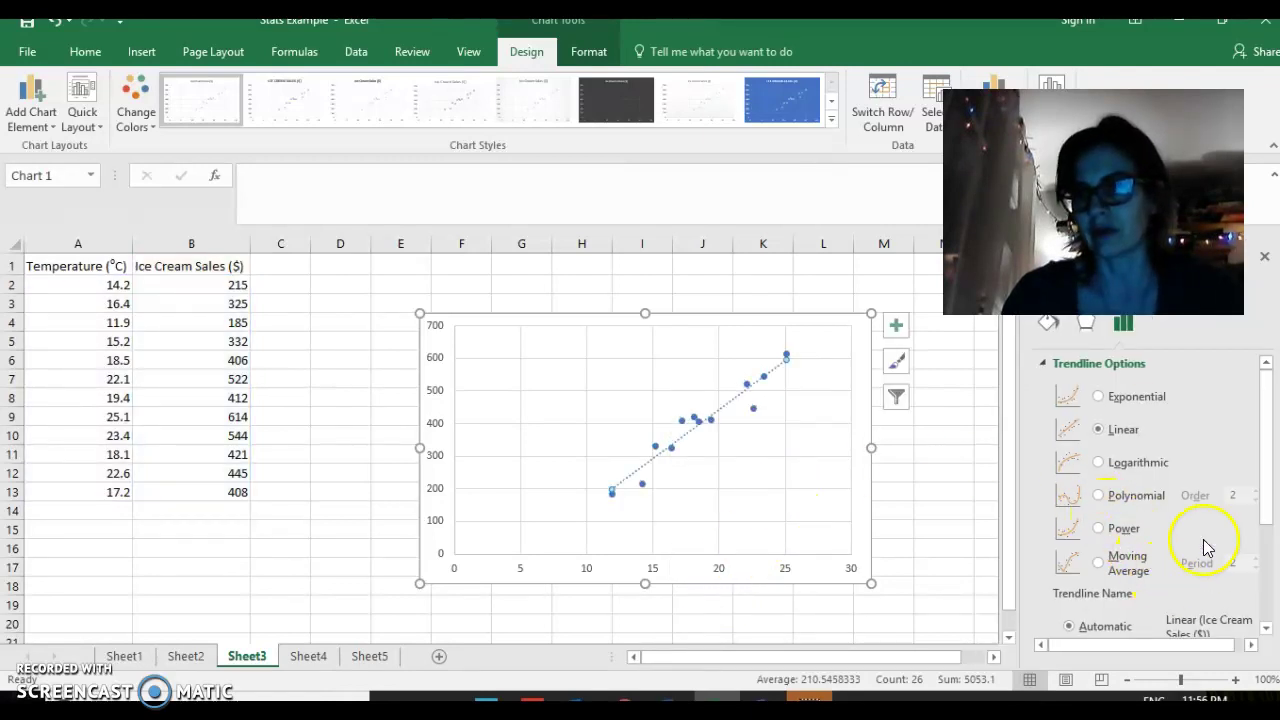
pyautogui.moveTo(1267, 493); pyautogui.dragTo(1268, 600)
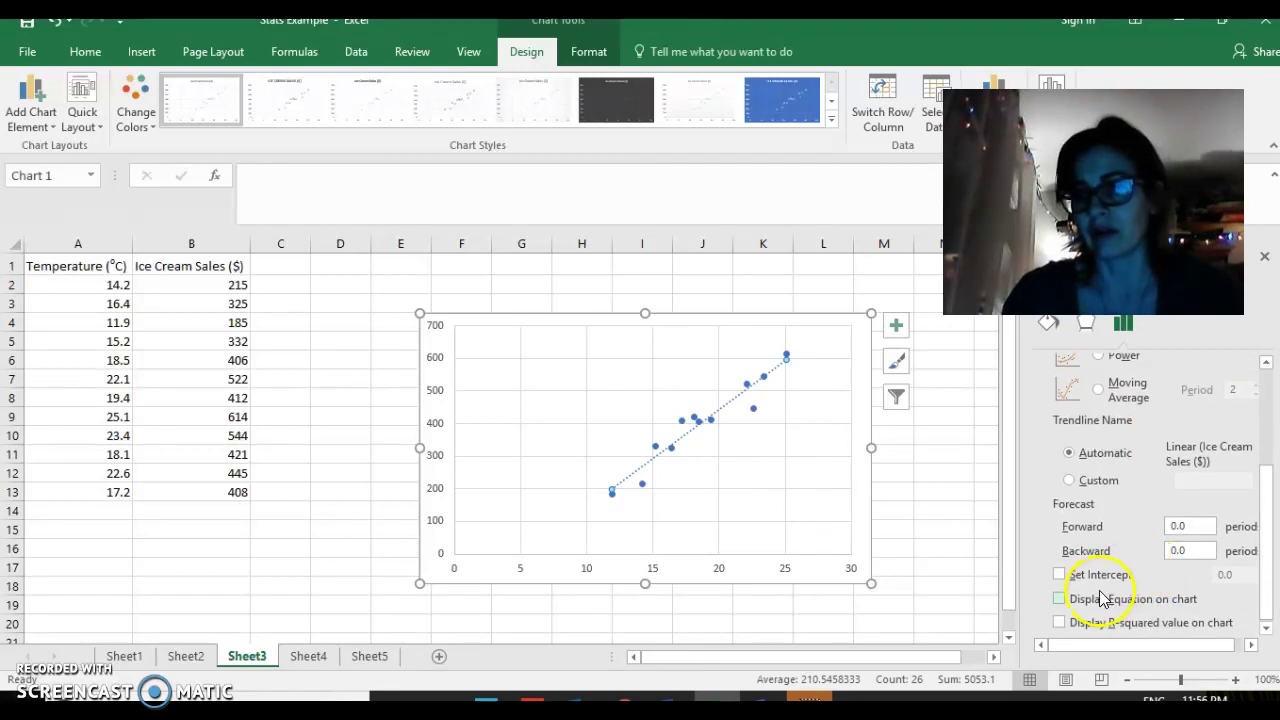
pyautogui.click(1060, 600)
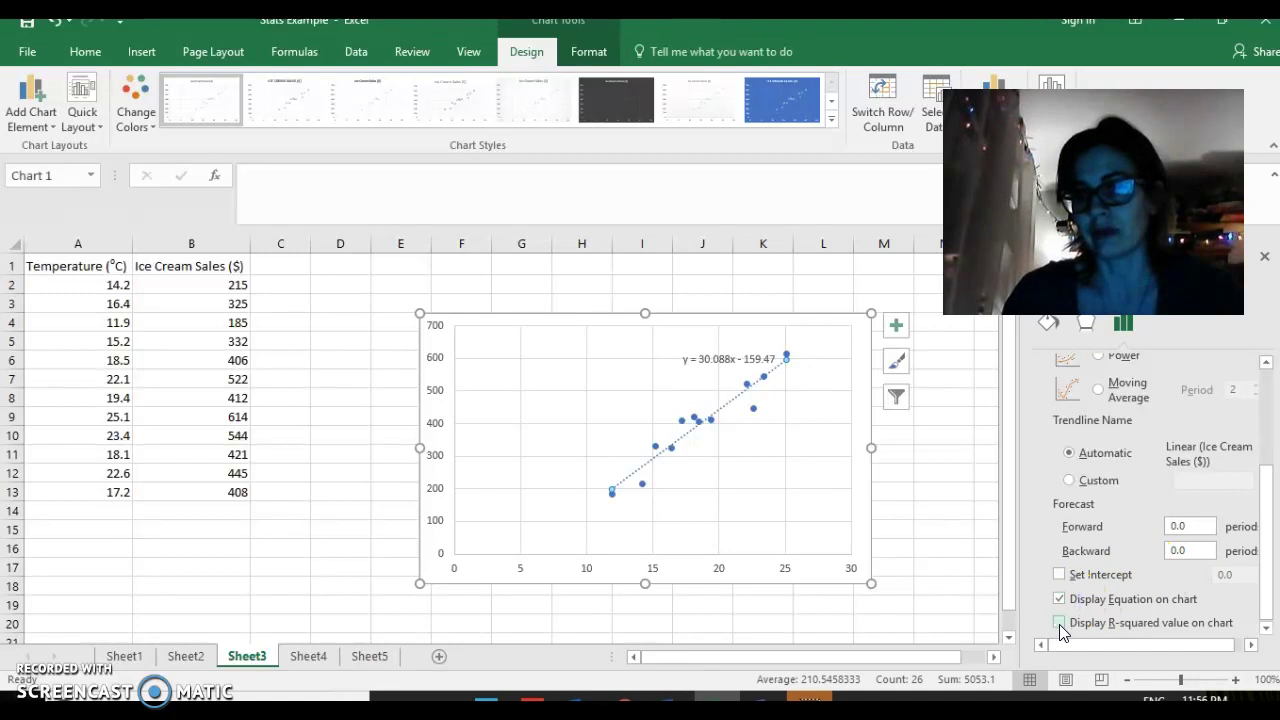
pyautogui.click(1060, 622)
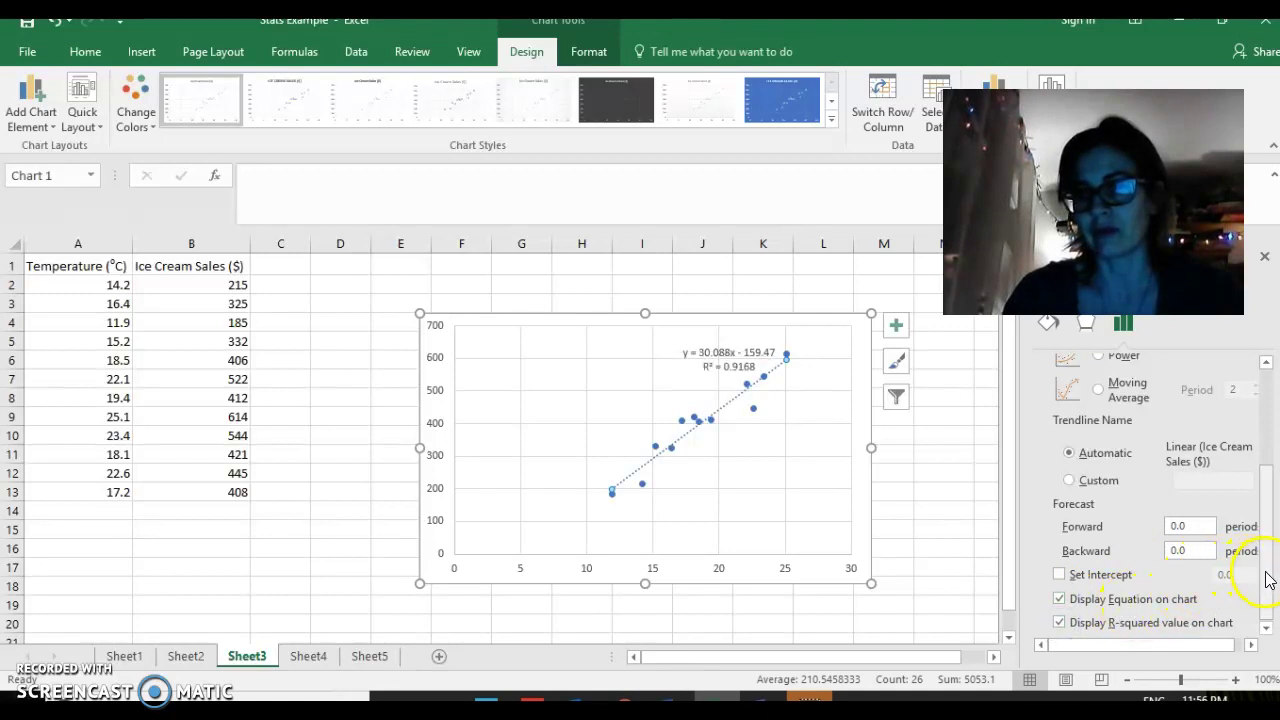
pyautogui.click(1266, 262)
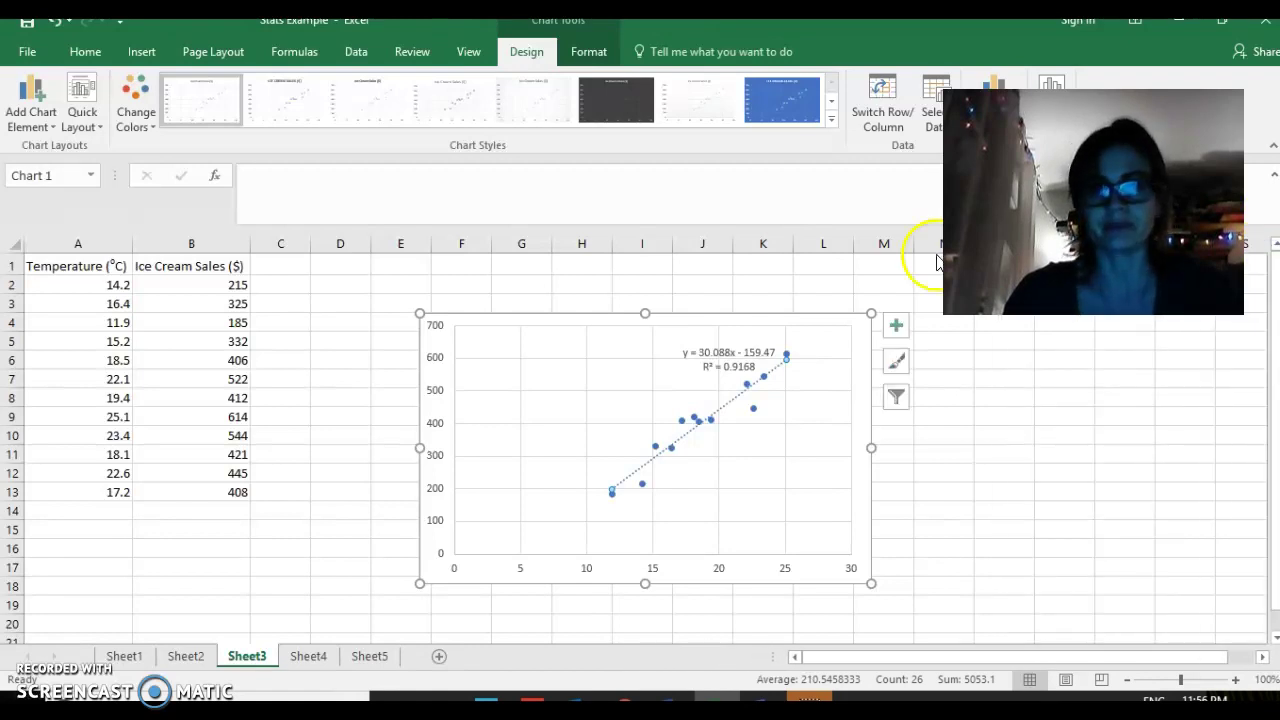
pyautogui.click(737, 353)
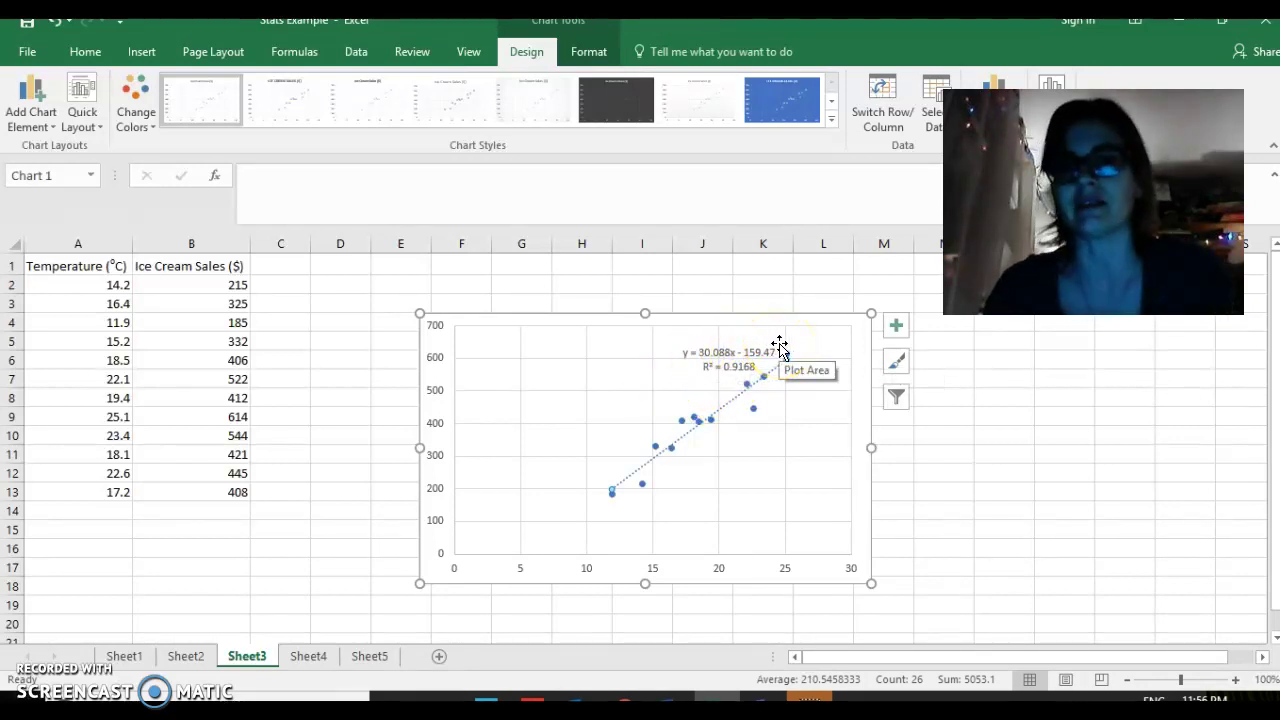
pyautogui.click(729, 383)
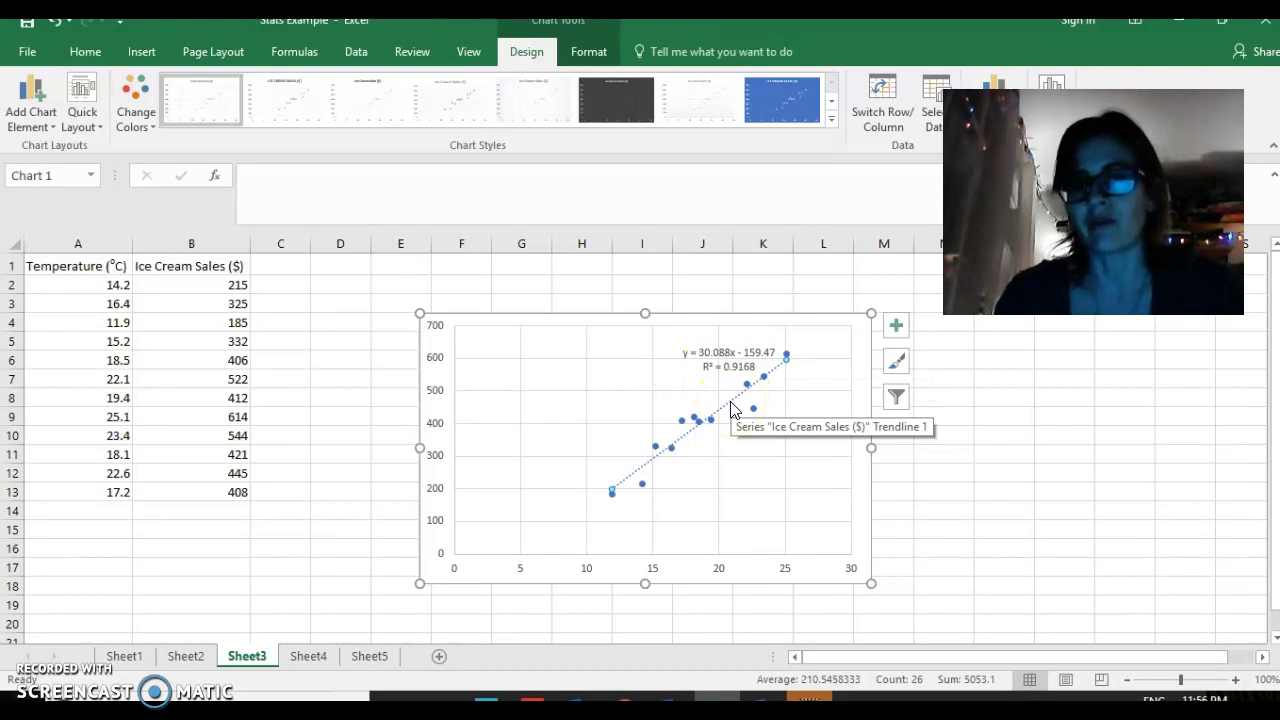
pyautogui.click(360, 444)
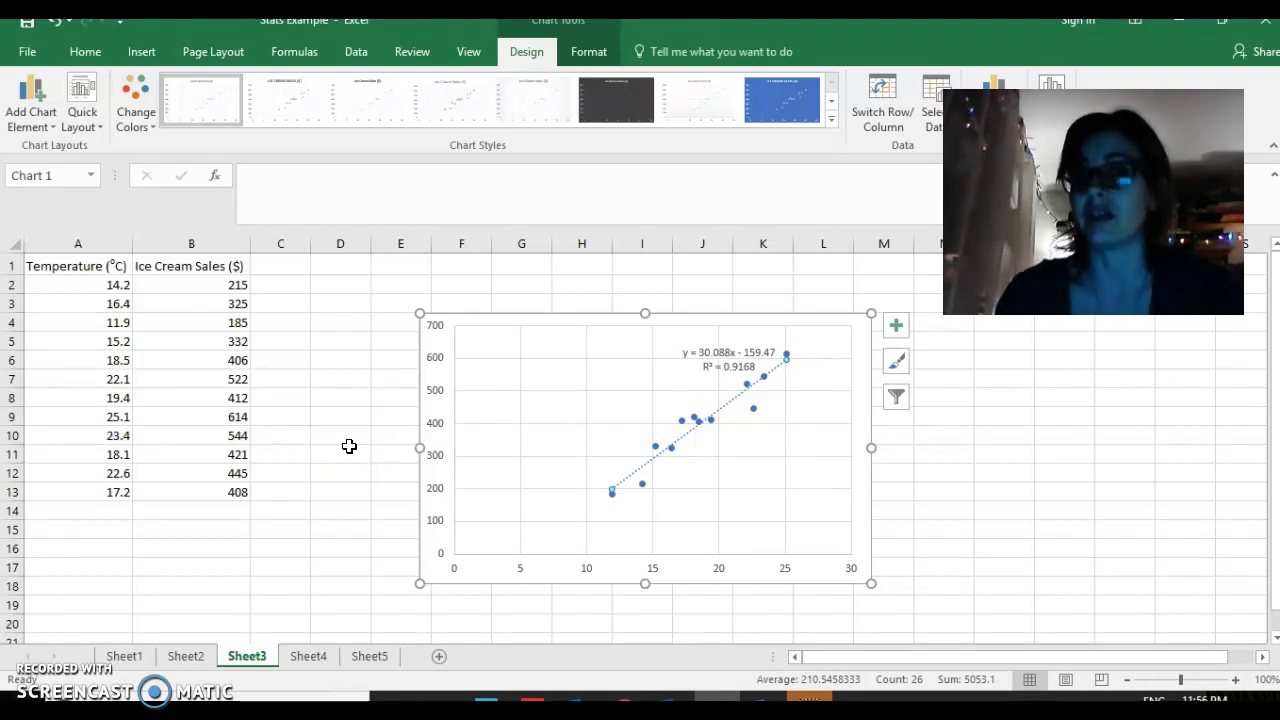
# - Enable the Analysis ToolPak and Analysis ToolPak - VBA add-ins
pyautogui.click(366, 52)
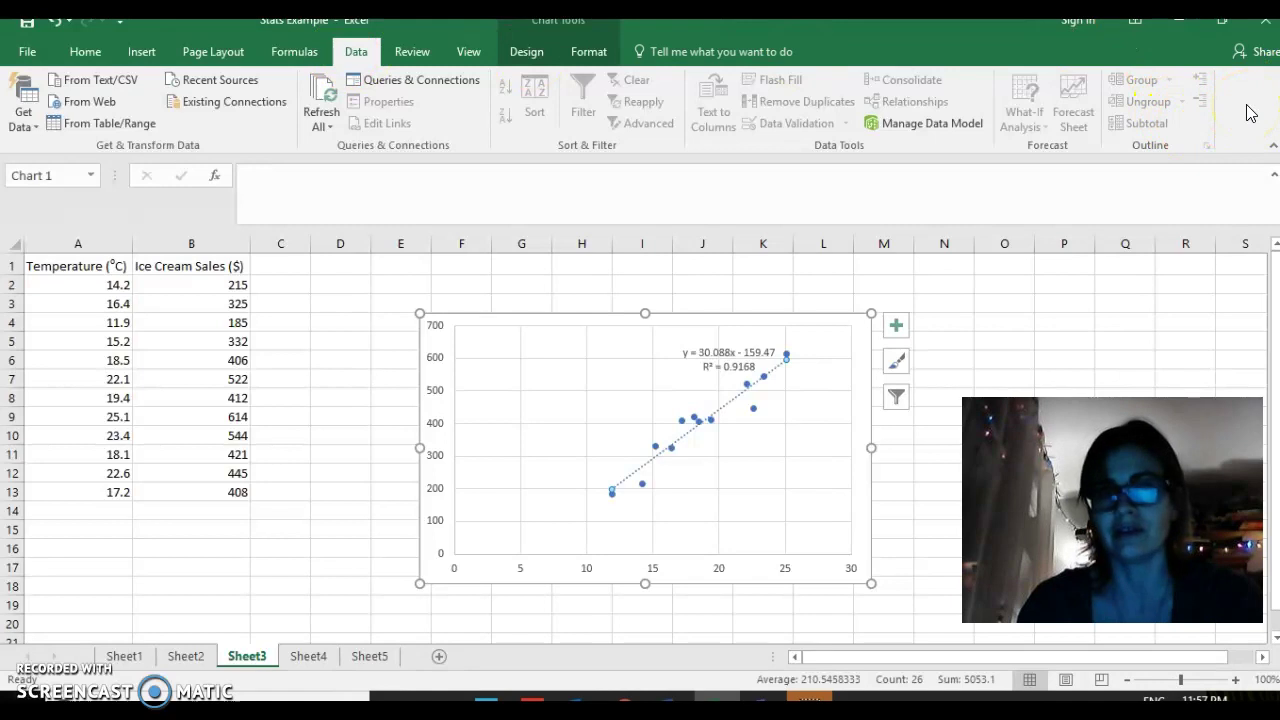
pyautogui.click(27, 53)
pyautogui.click(49, 546)
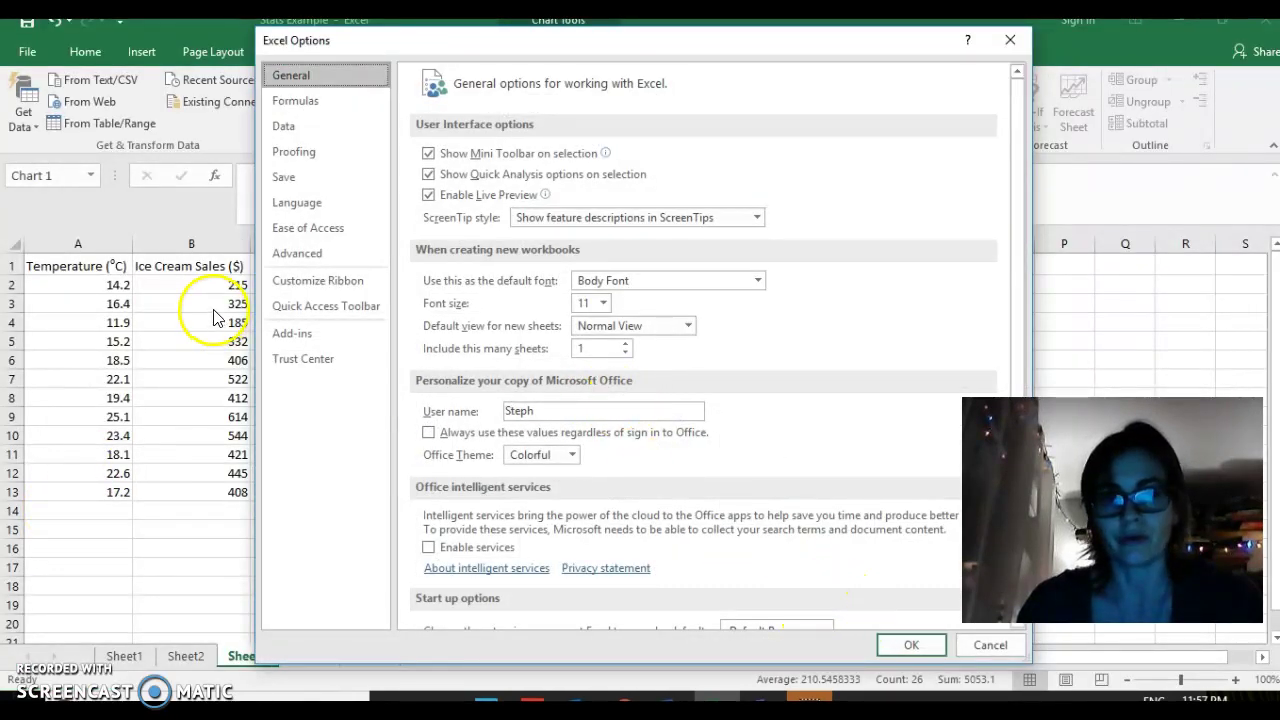
pyautogui.click(281, 332)
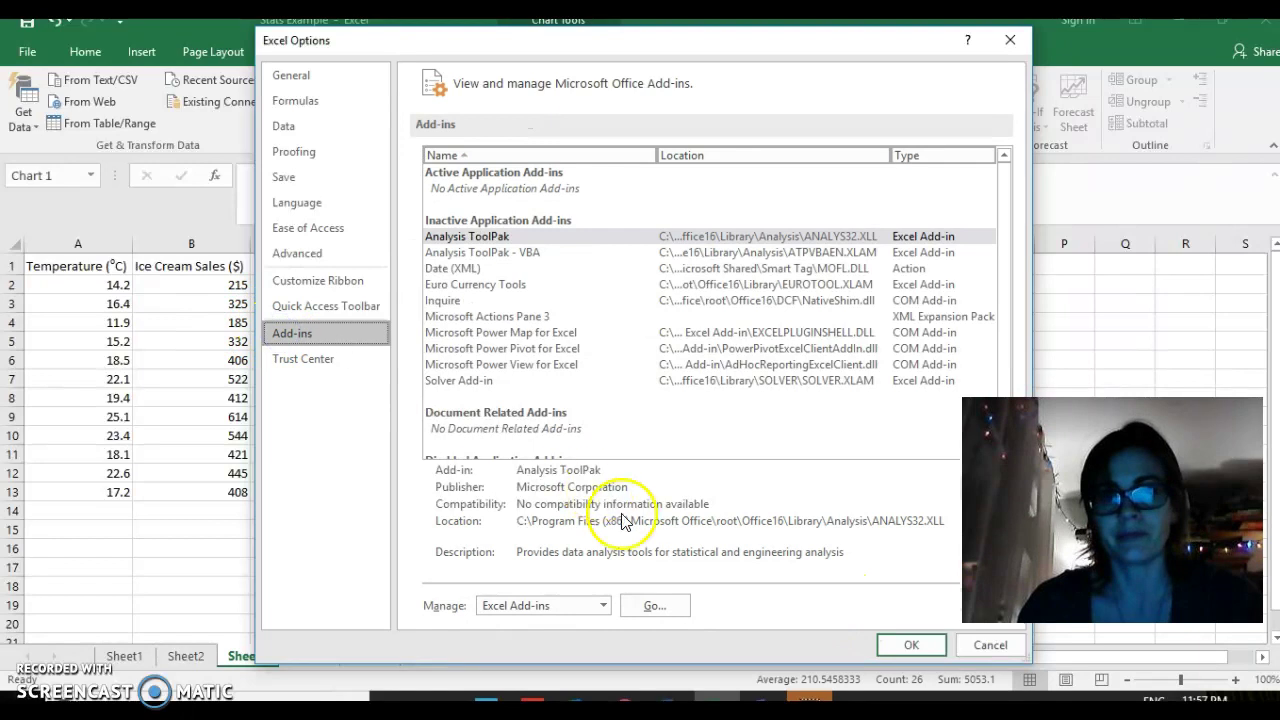
pyautogui.click(654, 605)
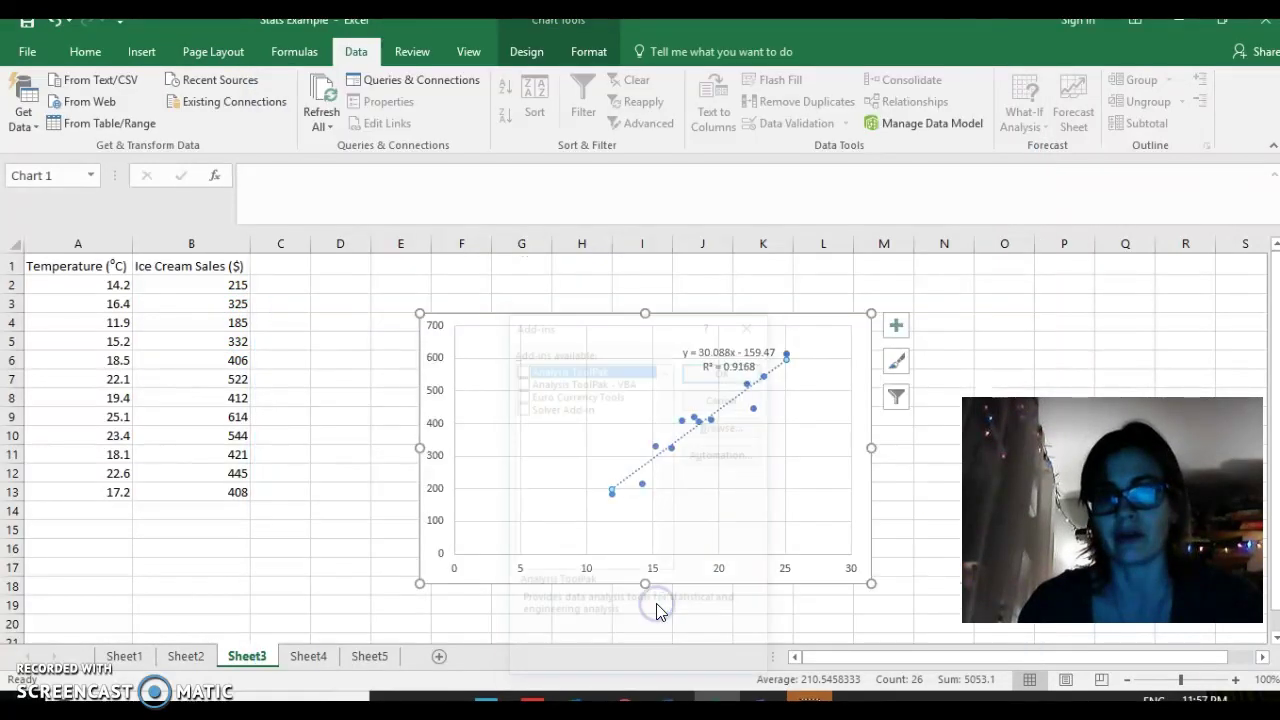
pyautogui.click(520, 368)
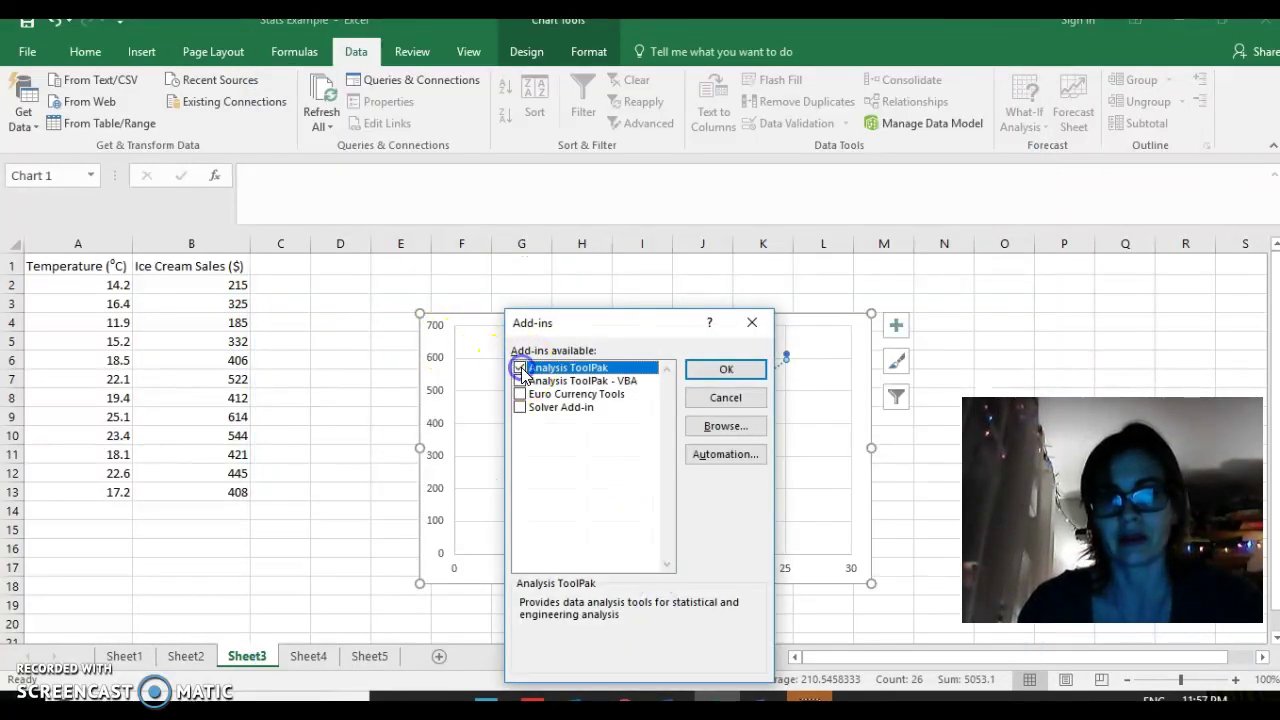
pyautogui.click(520, 381)
pyautogui.click(726, 371)
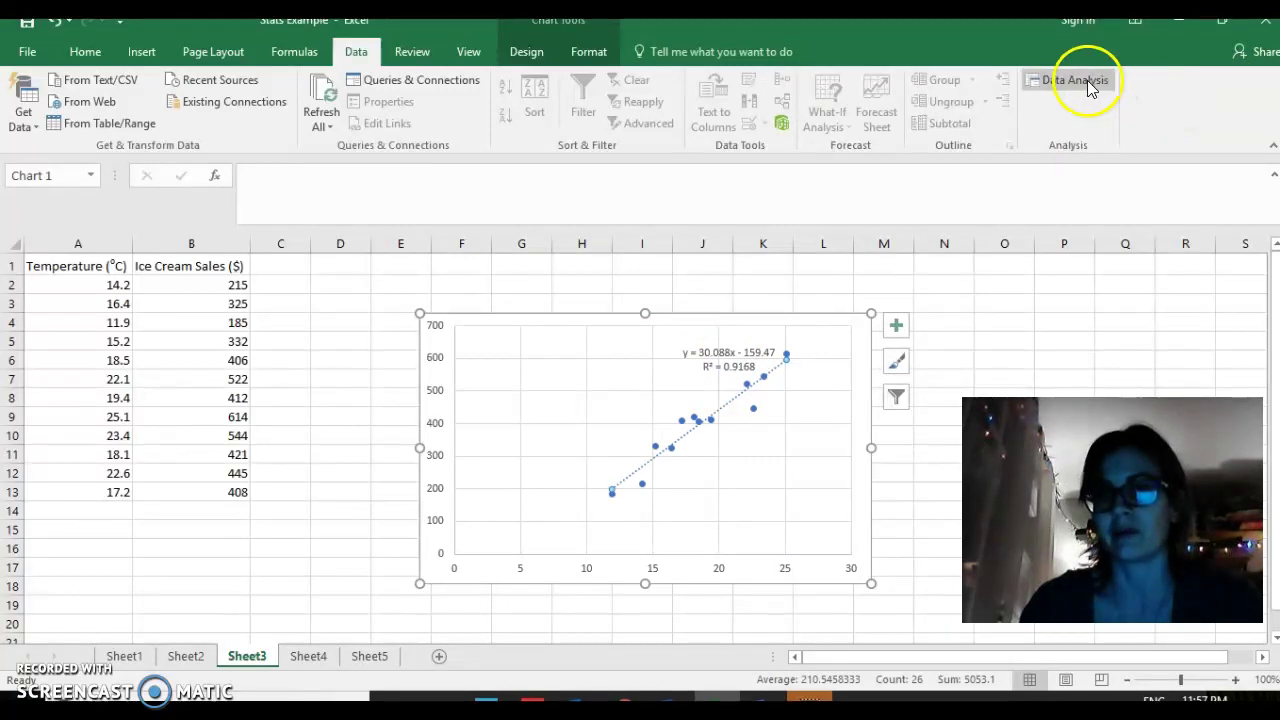
# - Set up a Regression analysis with B1:B13 as the Y range, A1:A13 as the X range, and labels included
pyautogui.click(1087, 80)
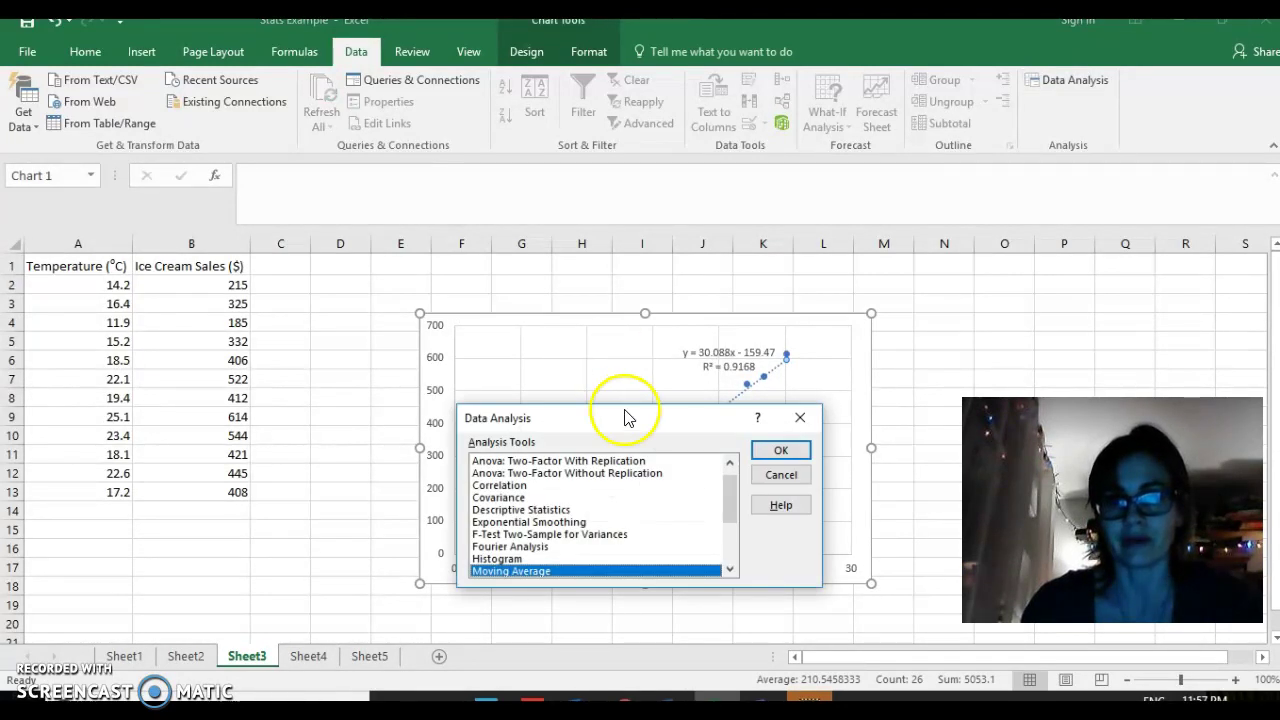
pyautogui.moveTo(735, 494); pyautogui.dragTo(731, 538)
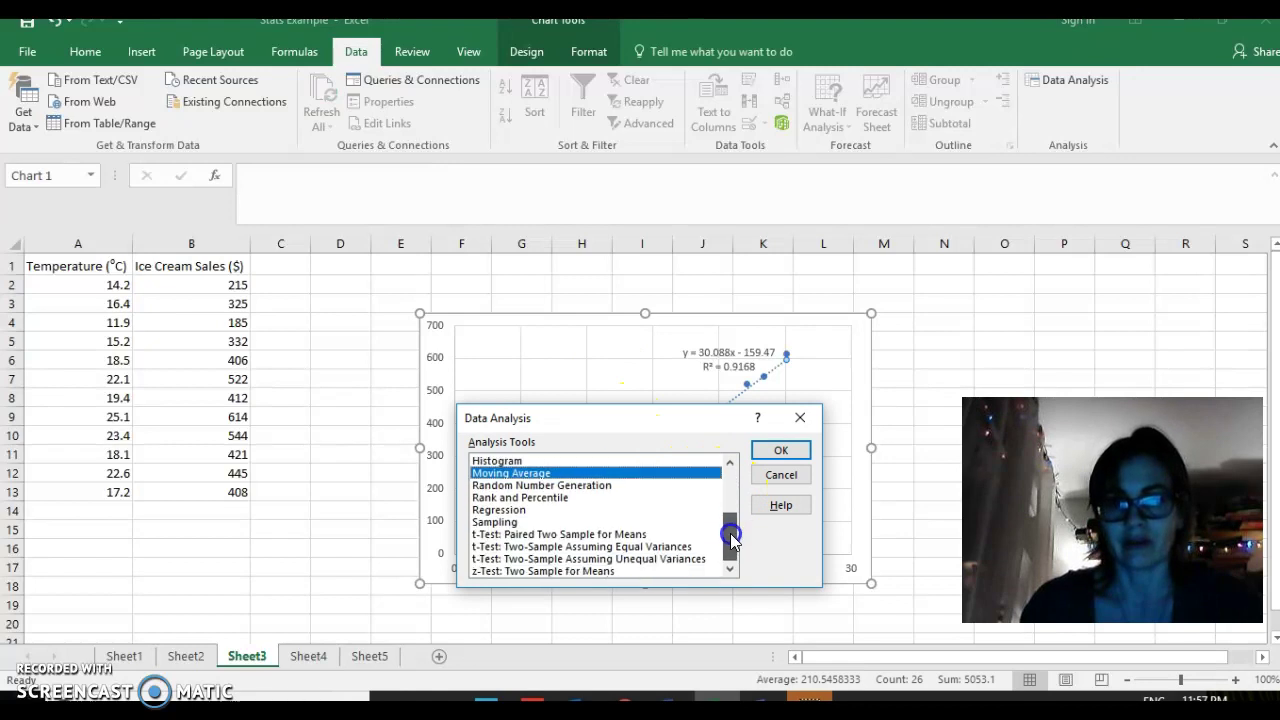
pyautogui.click(505, 510)
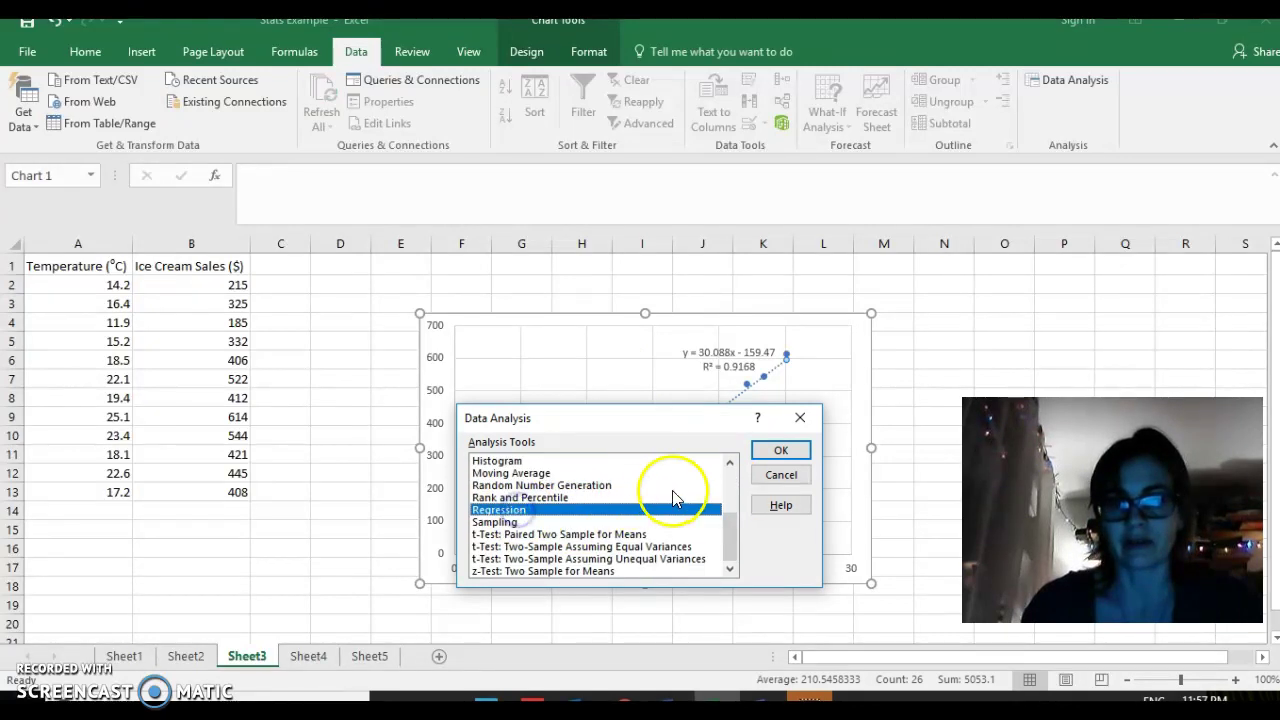
pyautogui.click(757, 456)
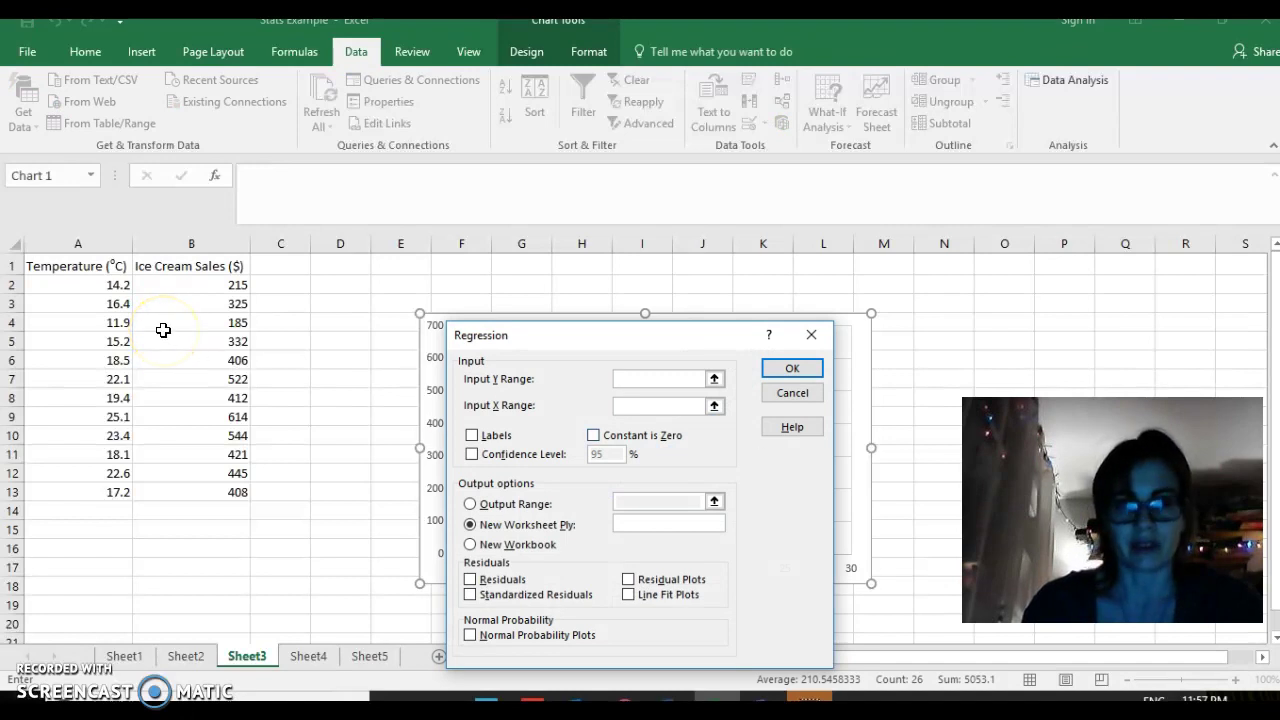
pyautogui.moveTo(165, 266); pyautogui.dragTo(181, 494)
pyautogui.click(676, 405)
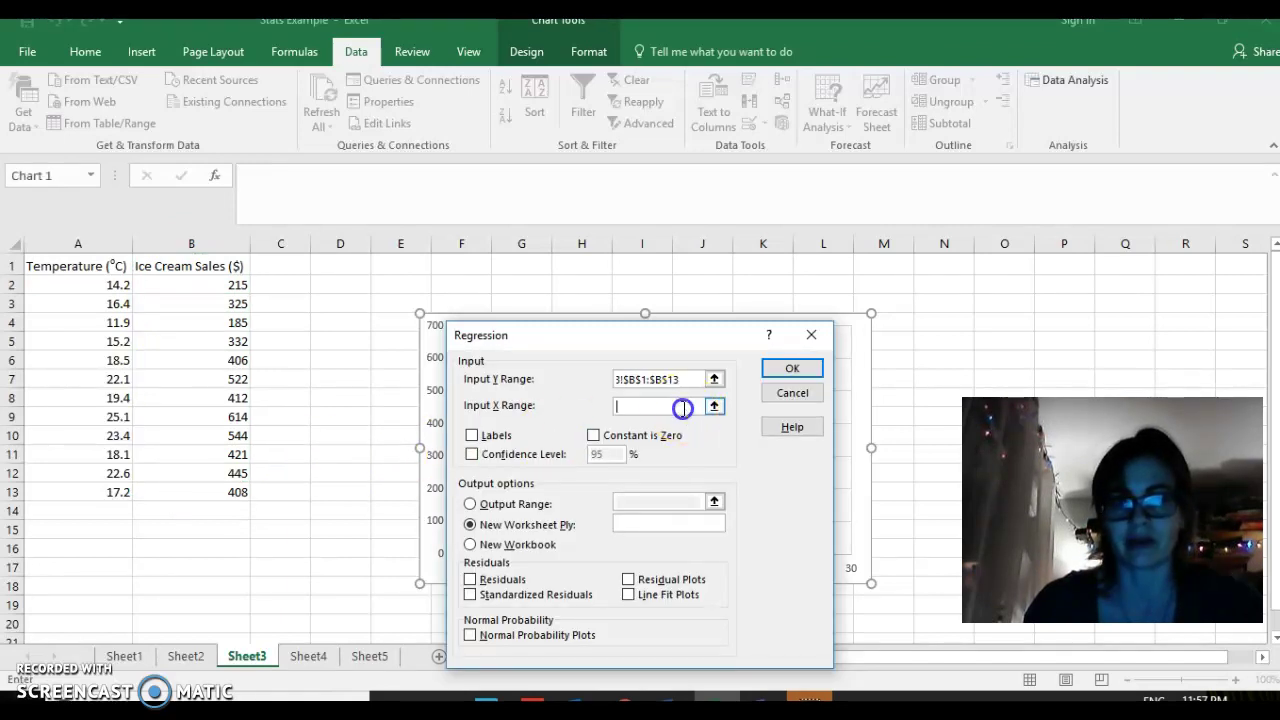
pyautogui.moveTo(62, 266); pyautogui.dragTo(80, 496)
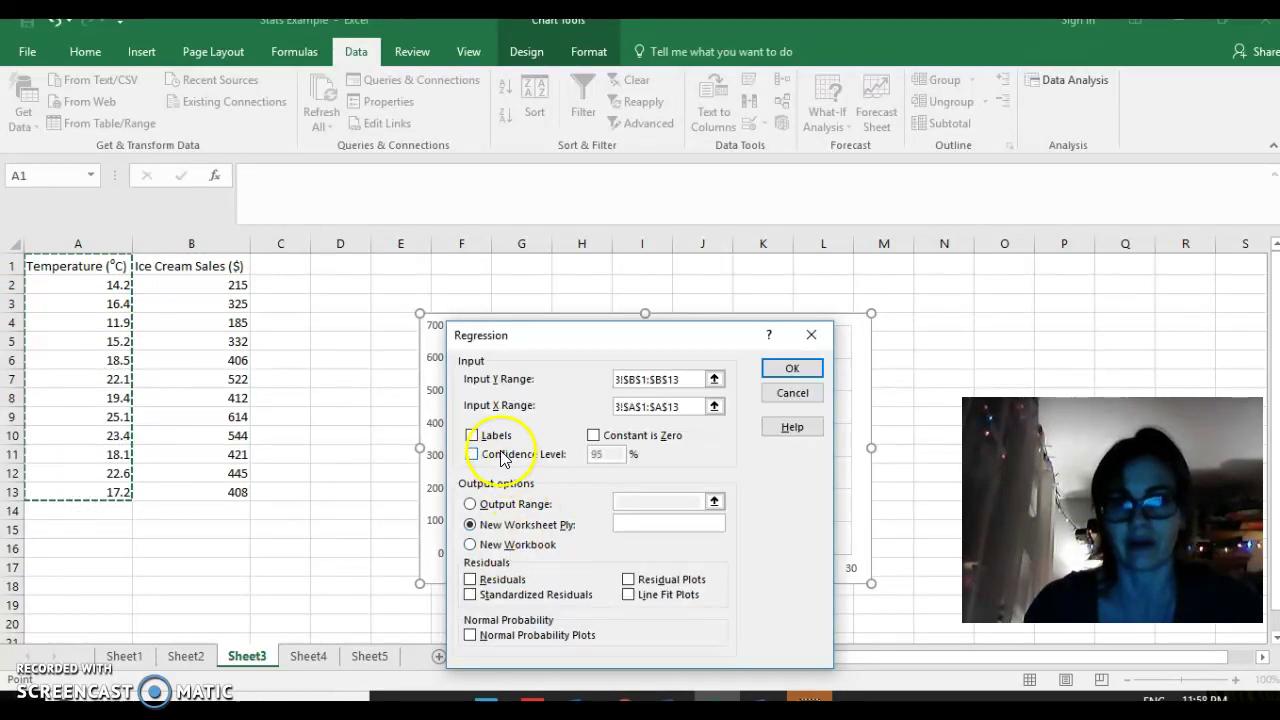
pyautogui.click(471, 436)
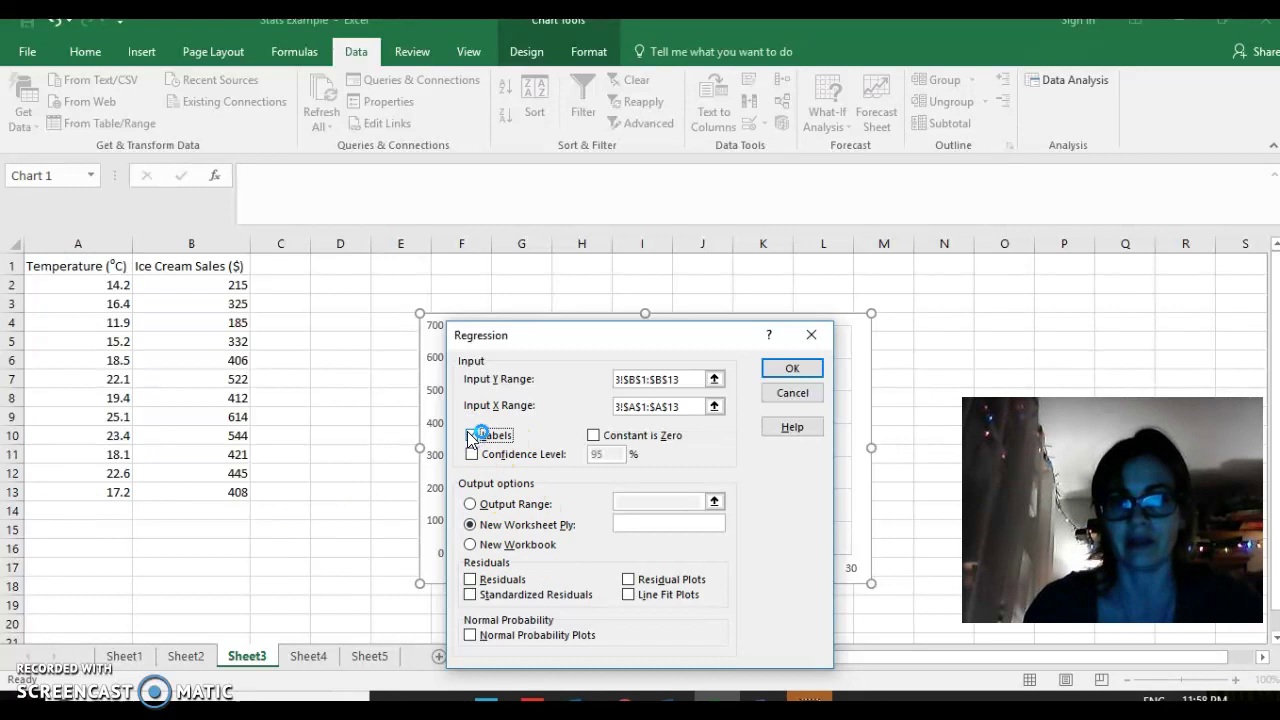
# - Set the regression's output range to cell A15 of Sheet3 and run the analysis
pyautogui.click(469, 504)
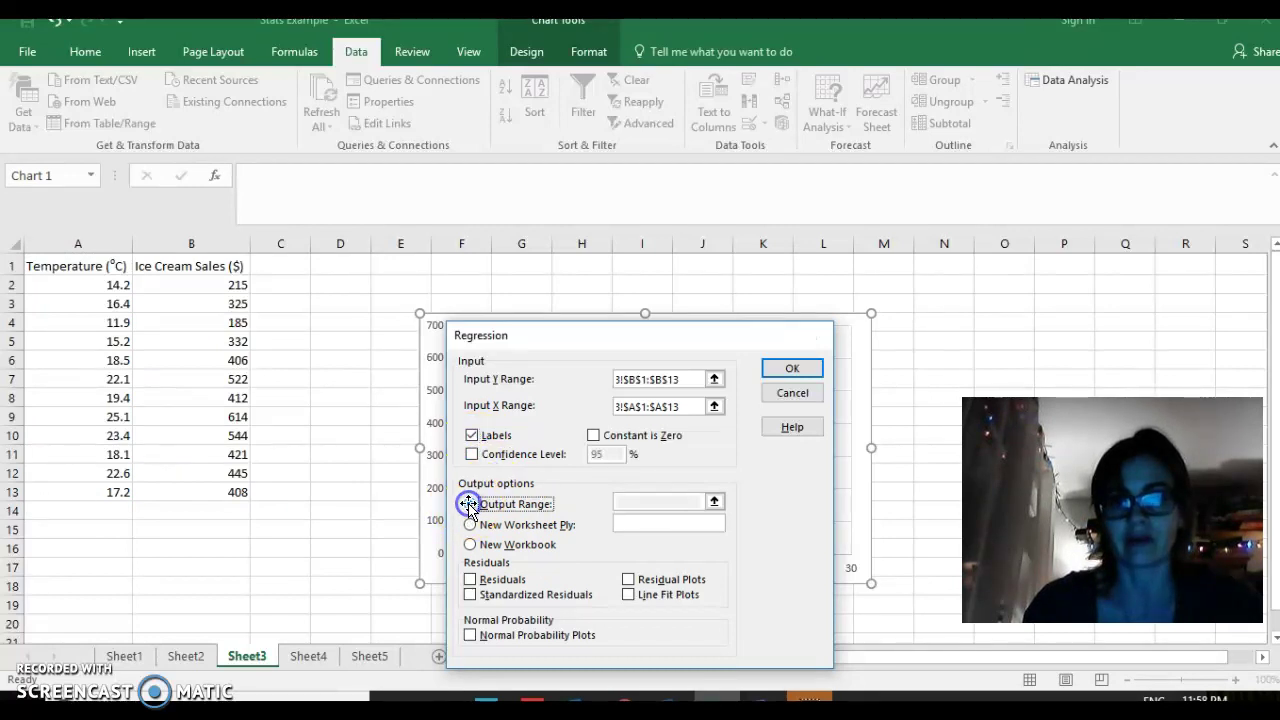
pyautogui.click(622, 495)
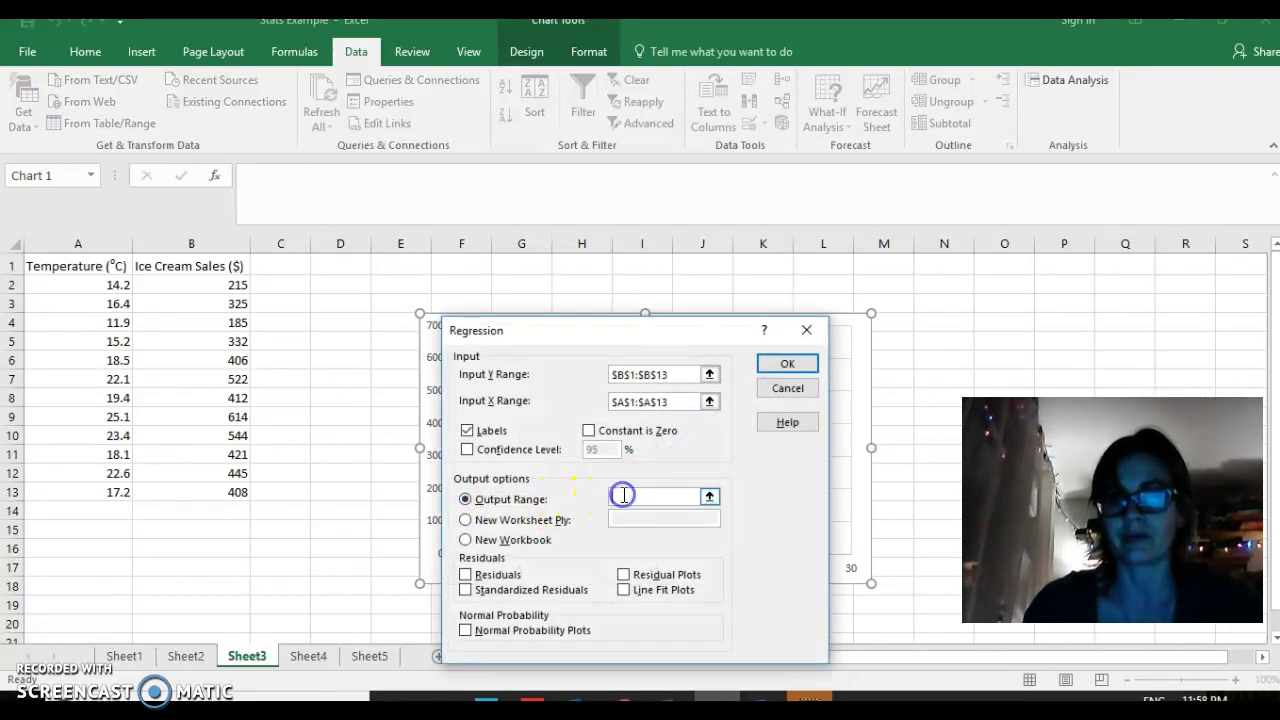
pyautogui.click(63, 529)
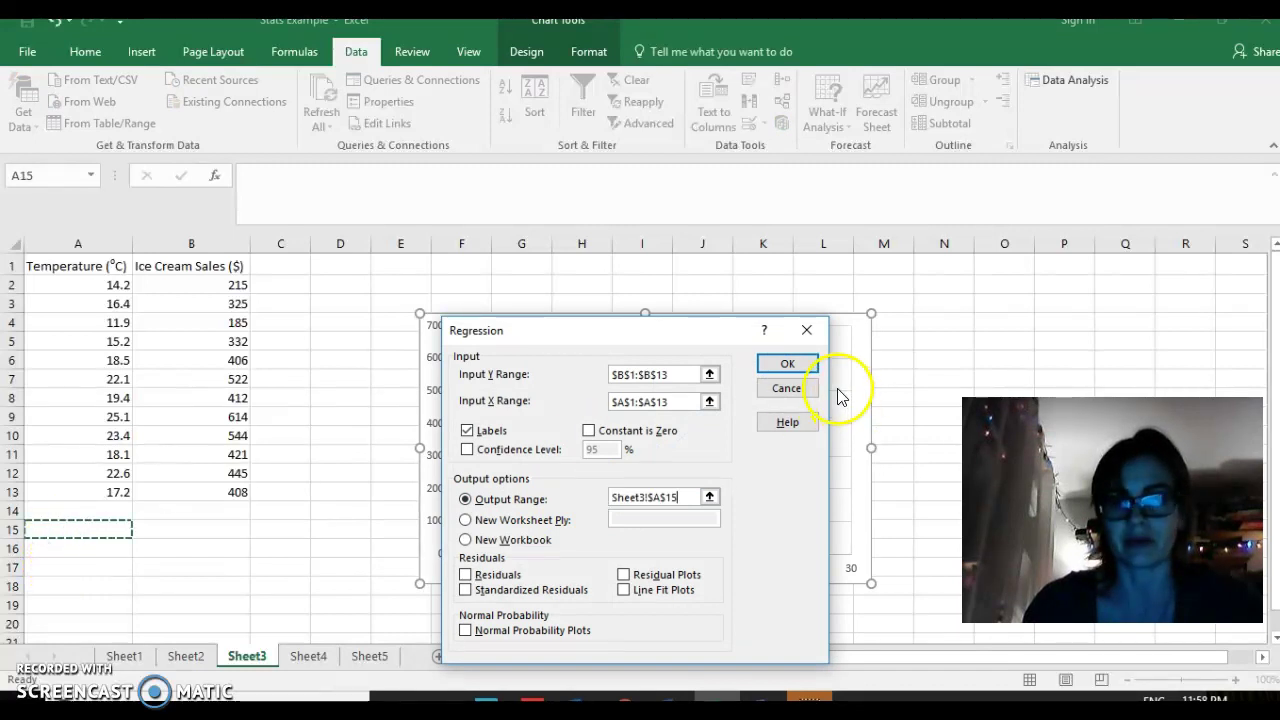
pyautogui.click(805, 364)
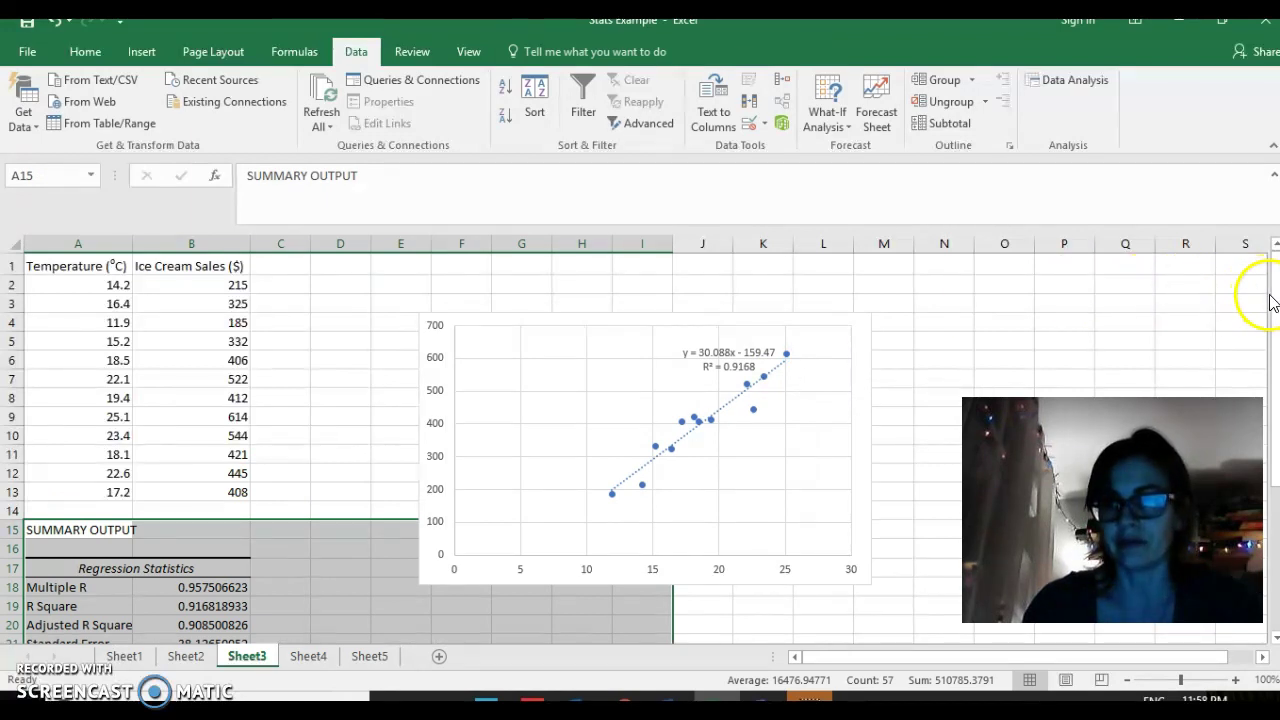
pyautogui.moveTo(1272, 314); pyautogui.dragTo(1272, 318)
pyautogui.moveTo(1272, 374); pyautogui.dragTo(1273, 370)
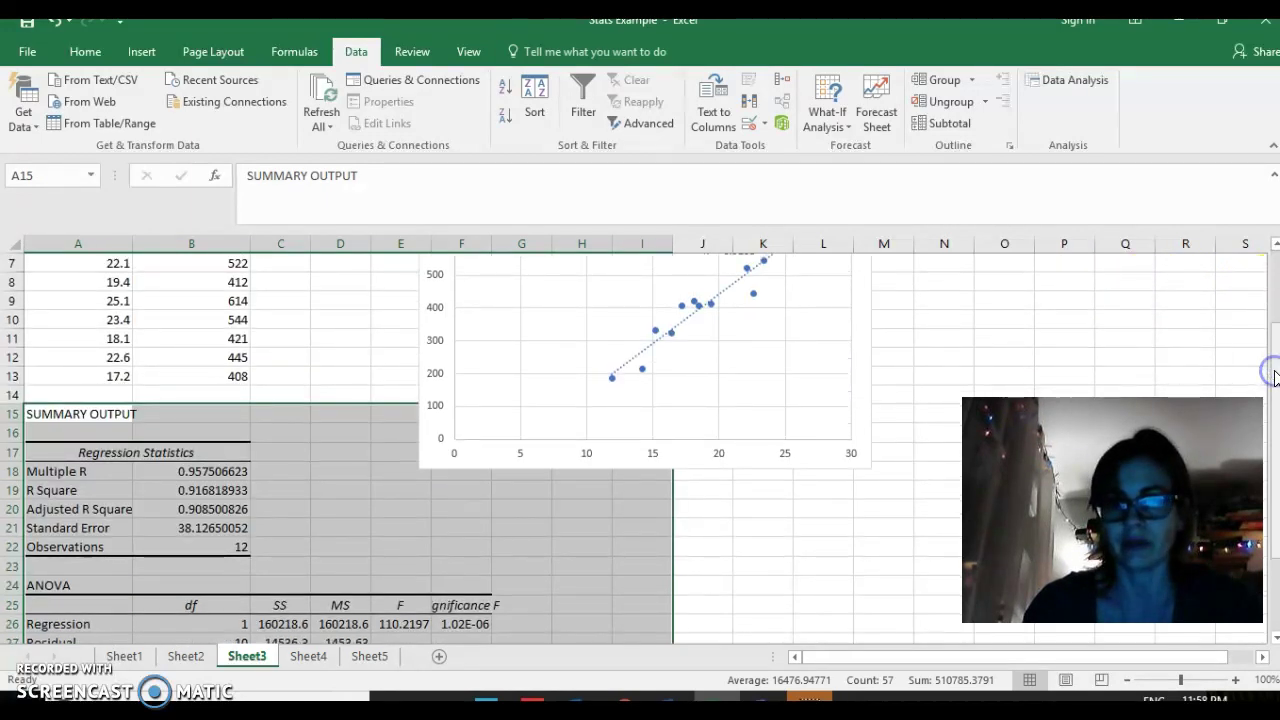
# - AutoFit columns E and F, and highlight the Significance F value in F26 with yellow fill
pyautogui.click(487, 622)
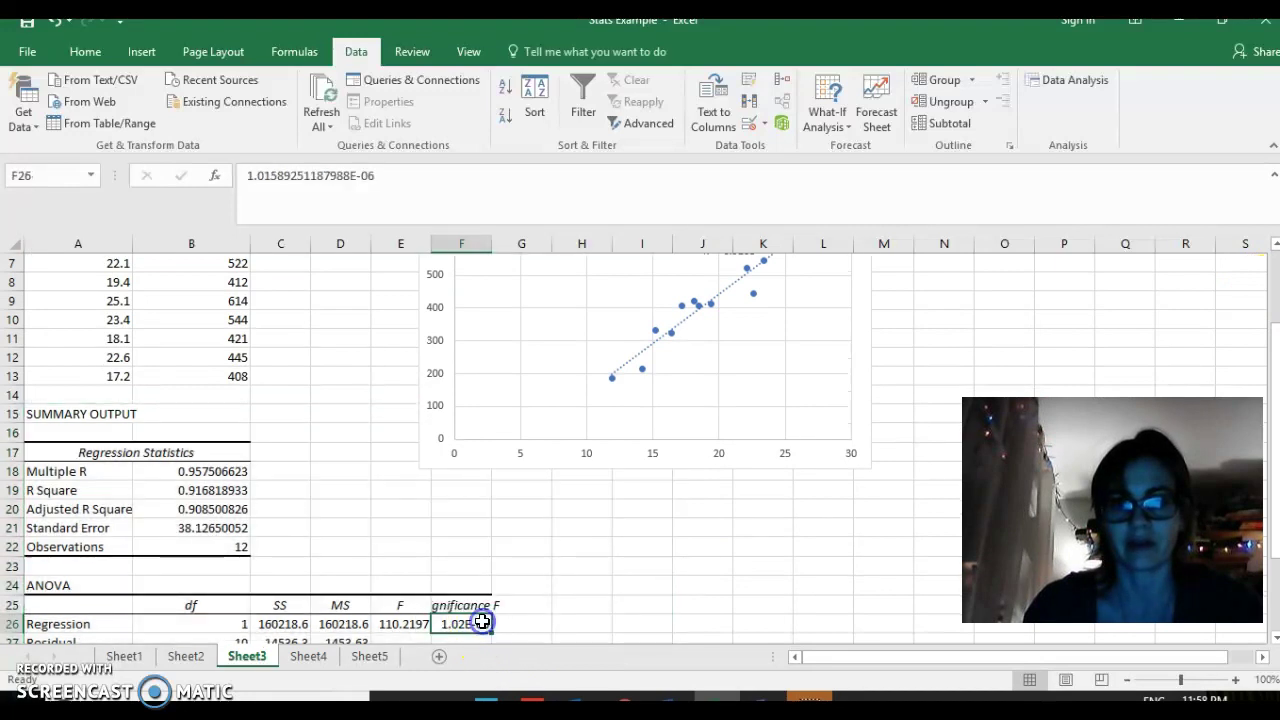
pyautogui.doubleClick(431, 243)
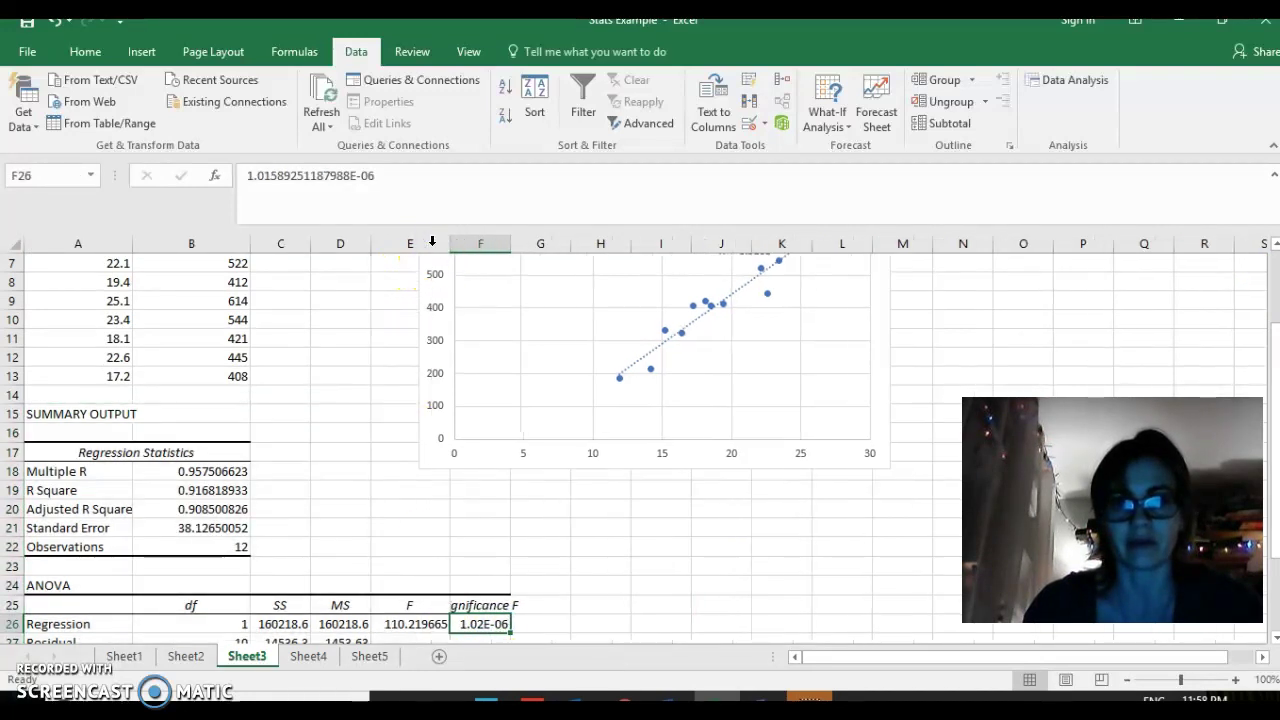
pyautogui.doubleClick(510, 243)
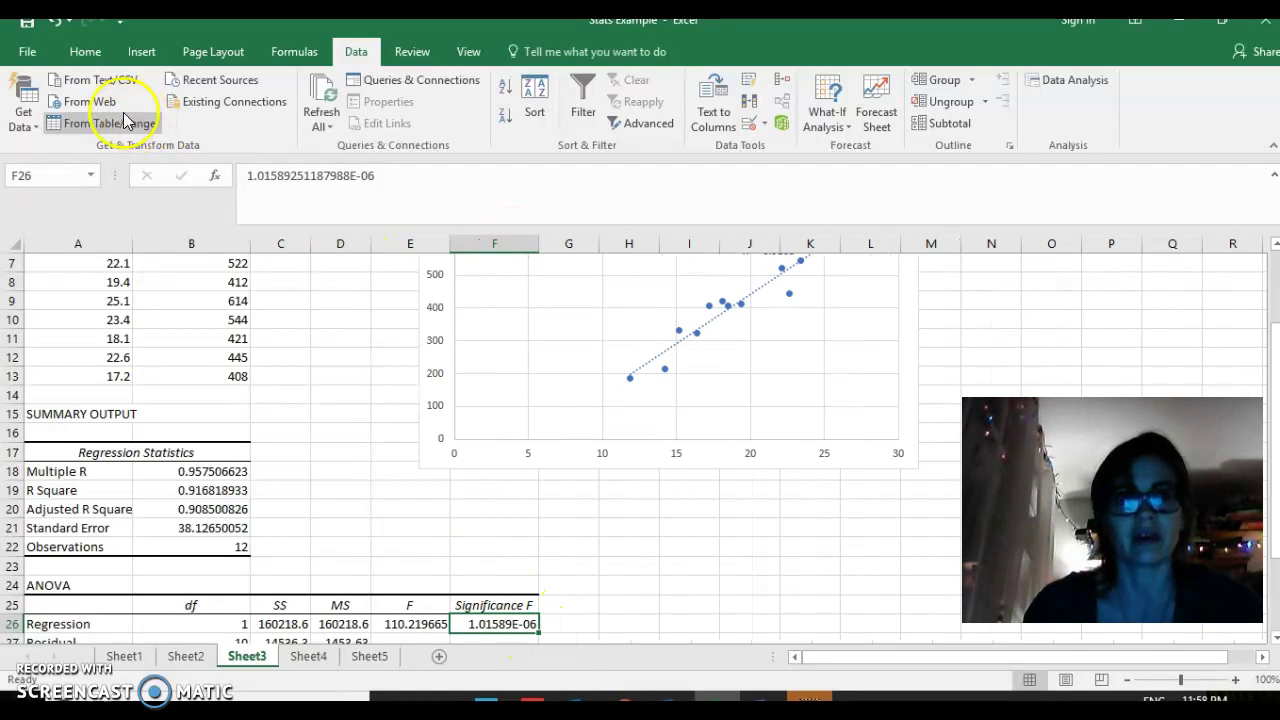
pyautogui.click(88, 55)
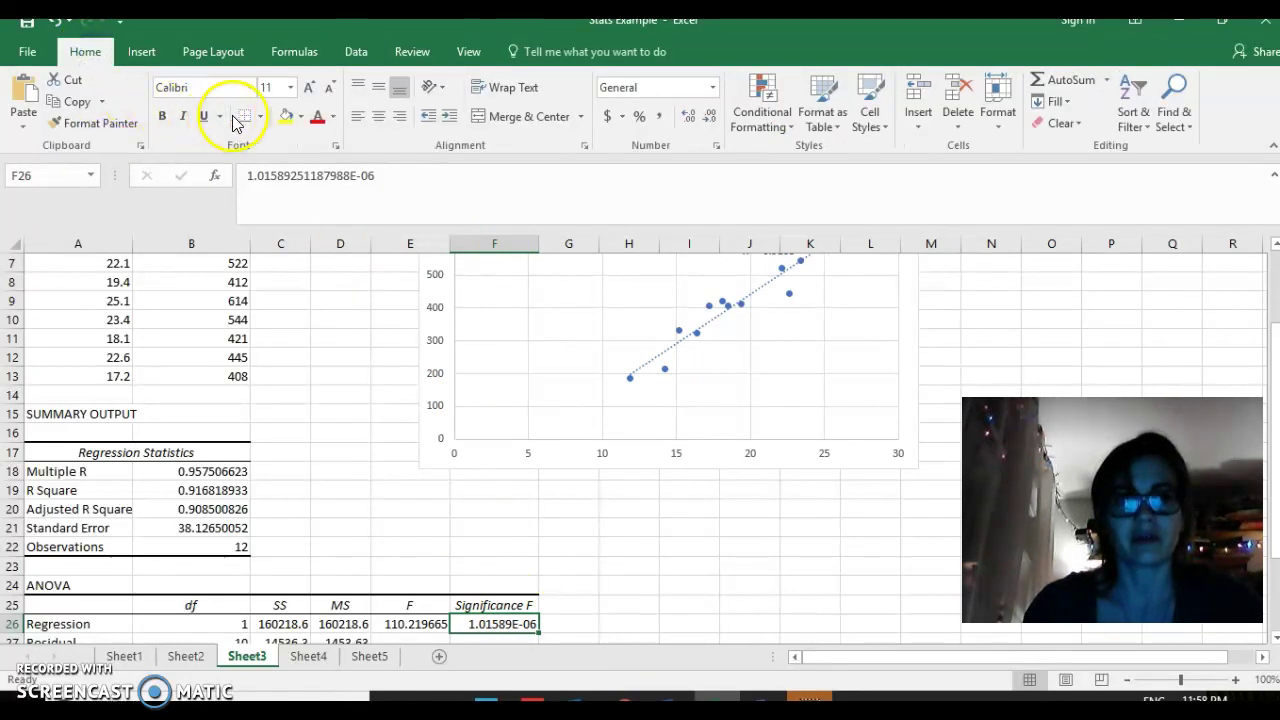
pyautogui.click(286, 115)
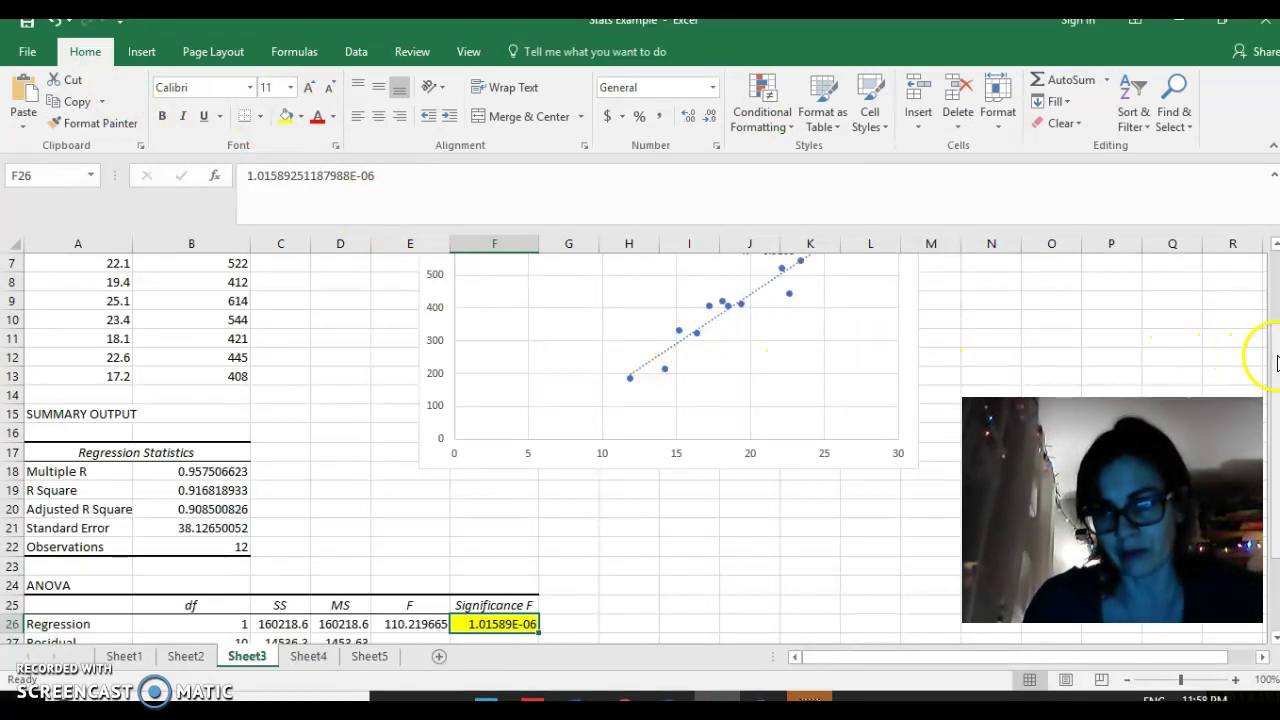
# - Highlight the Temperature coefficient's P-value in E32 with yellow fill
pyautogui.moveTo(1274, 352)
pyautogui.mouseDown()
pyautogui.moveTo(1276, 285)
pyautogui.moveTo(1276, 370)
pyautogui.mouseUp()
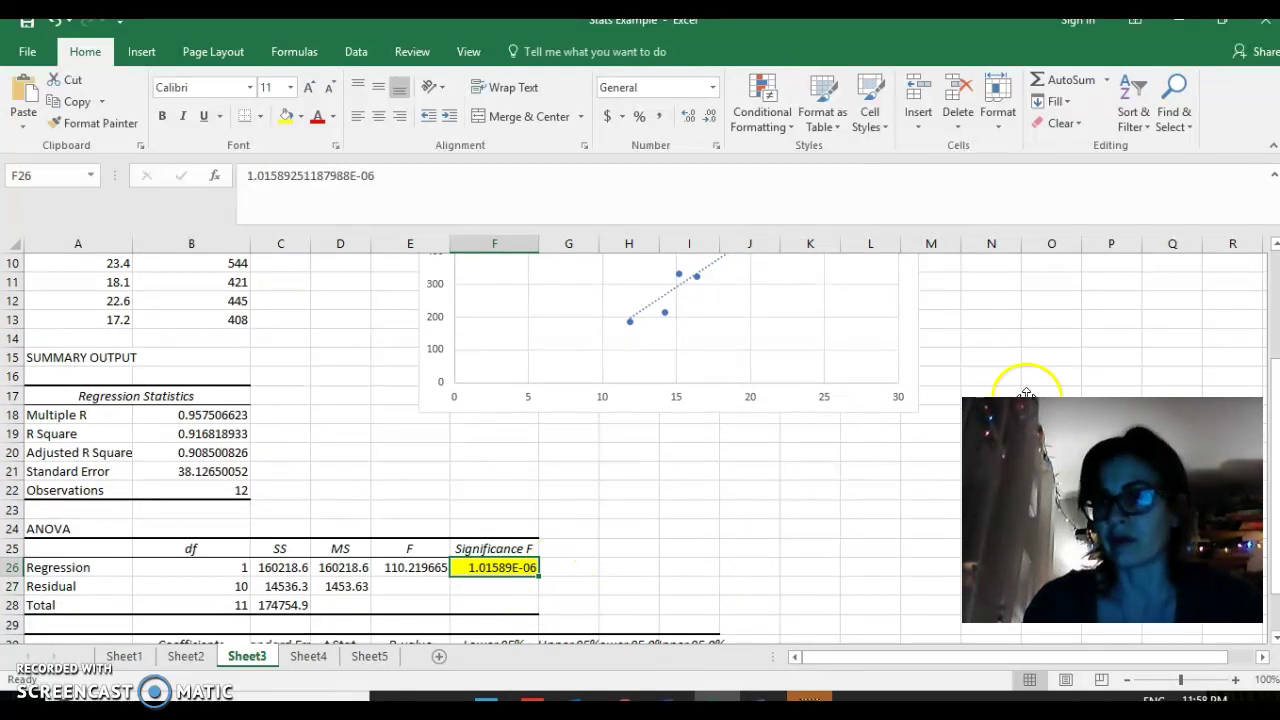
pyautogui.click(1276, 393)
pyautogui.moveTo(1276, 393); pyautogui.dragTo(1276, 460)
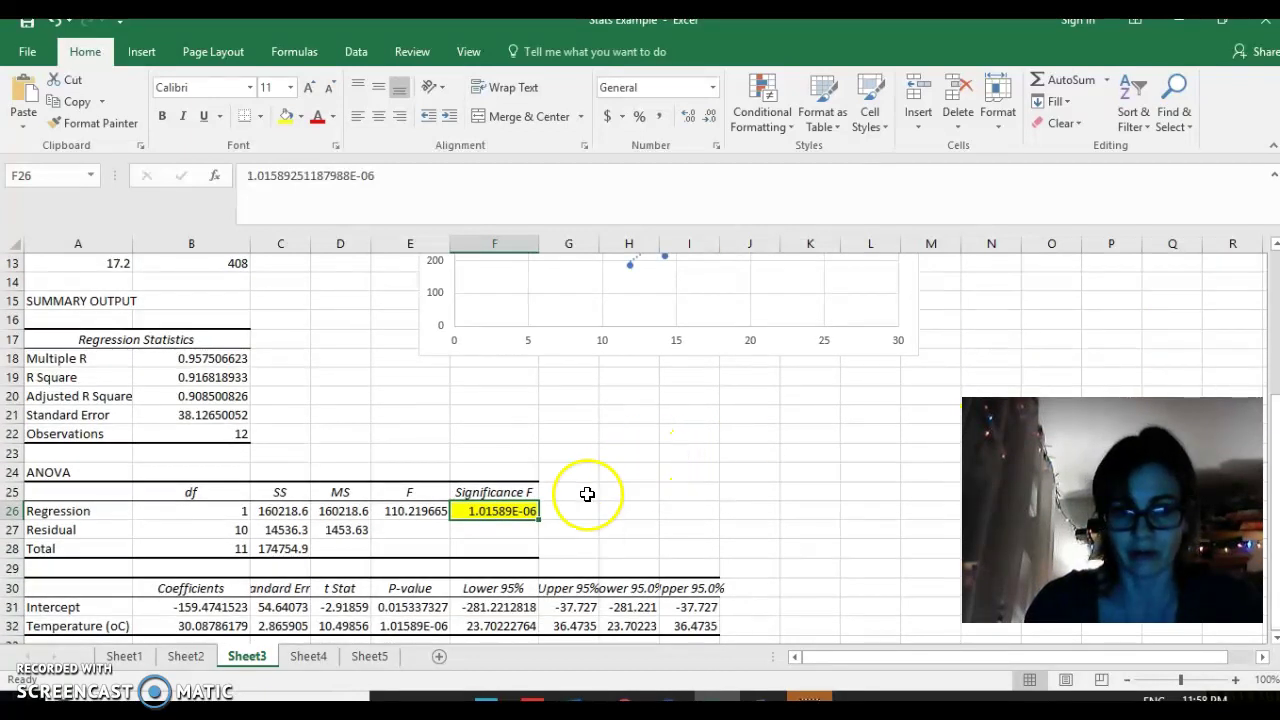
pyautogui.click(413, 627)
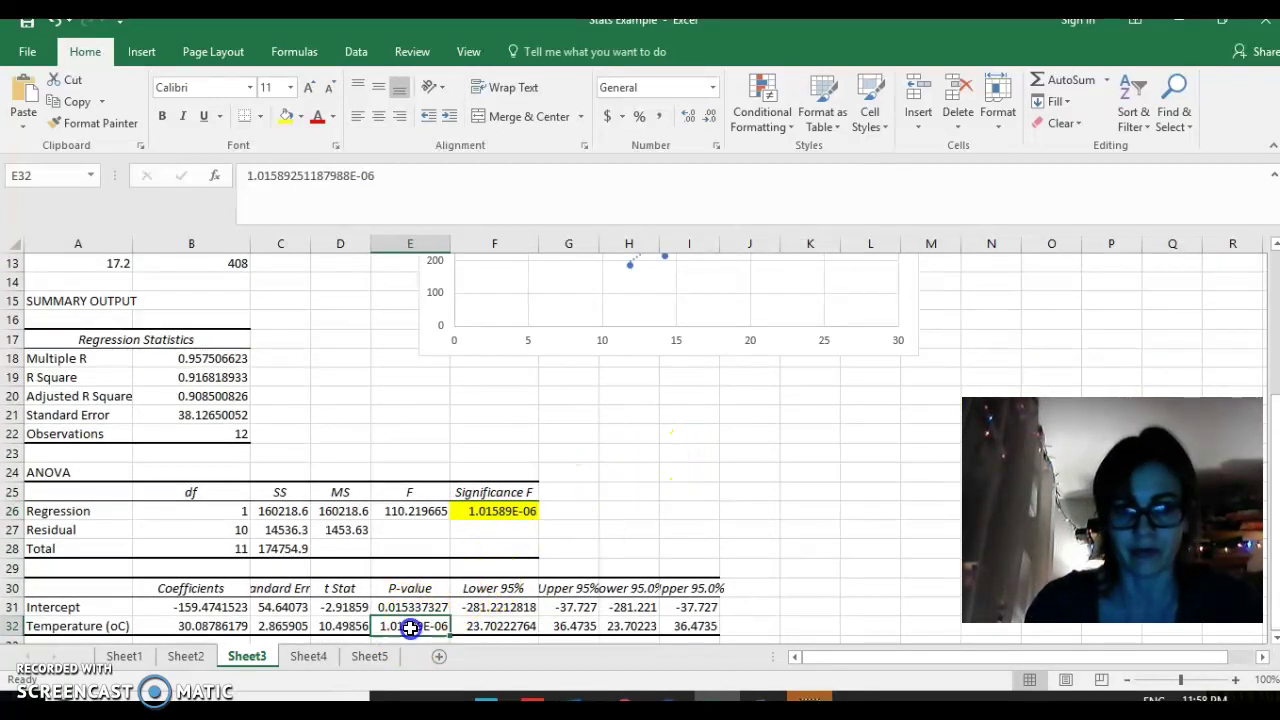
pyautogui.click(286, 116)
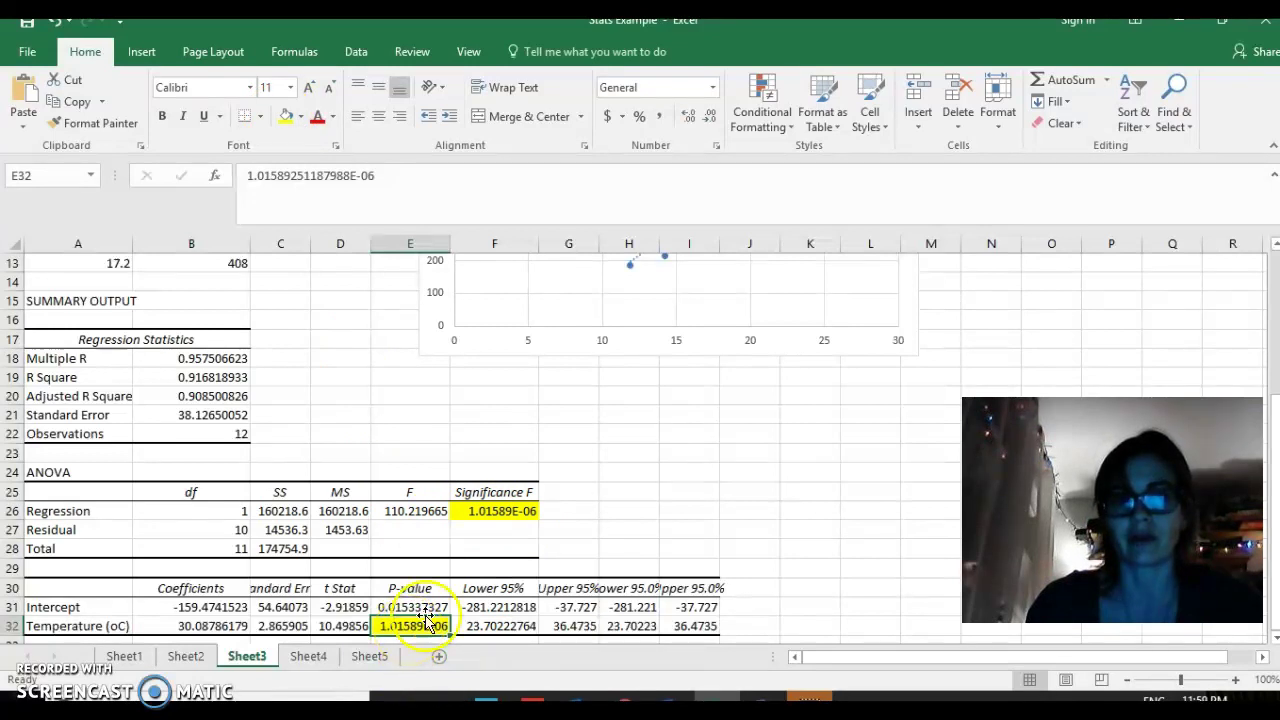
# - Enter the note "p value is less than 0.05" in cell H25 beside the ANOVA table
pyautogui.click(620, 497)
pyautogui.write('p=')
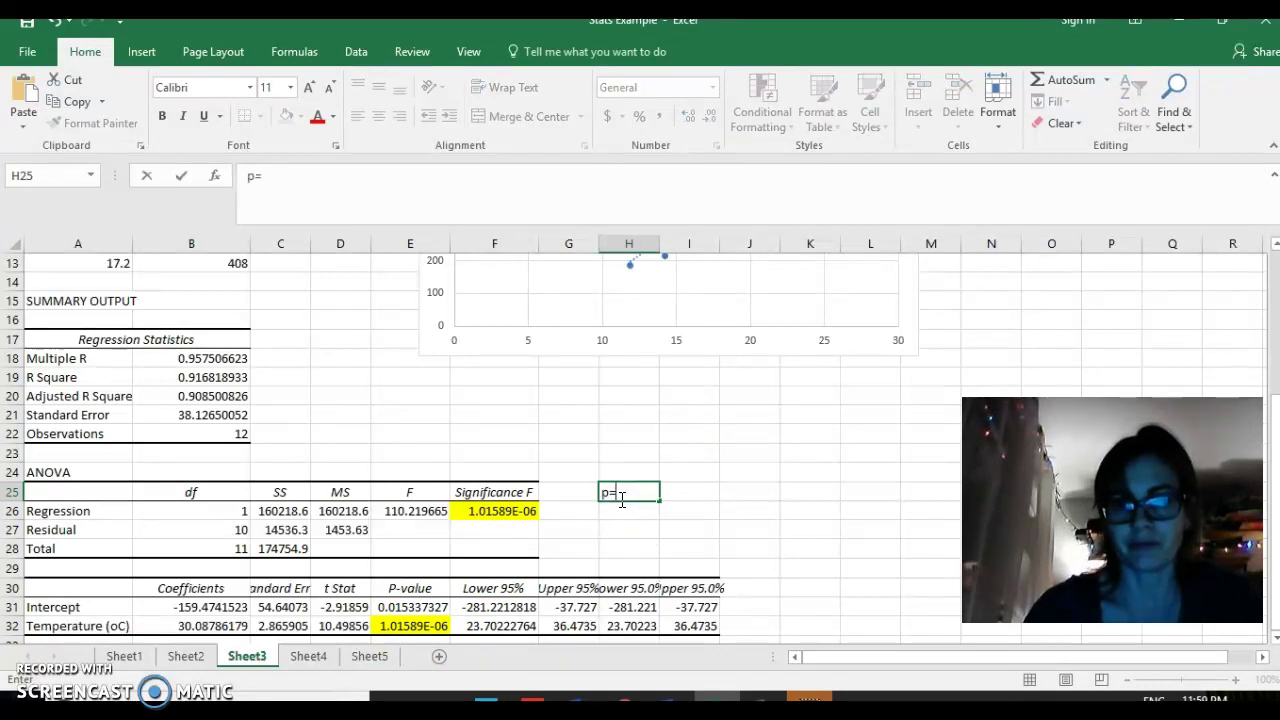
pyautogui.write('value is less than 0.05')
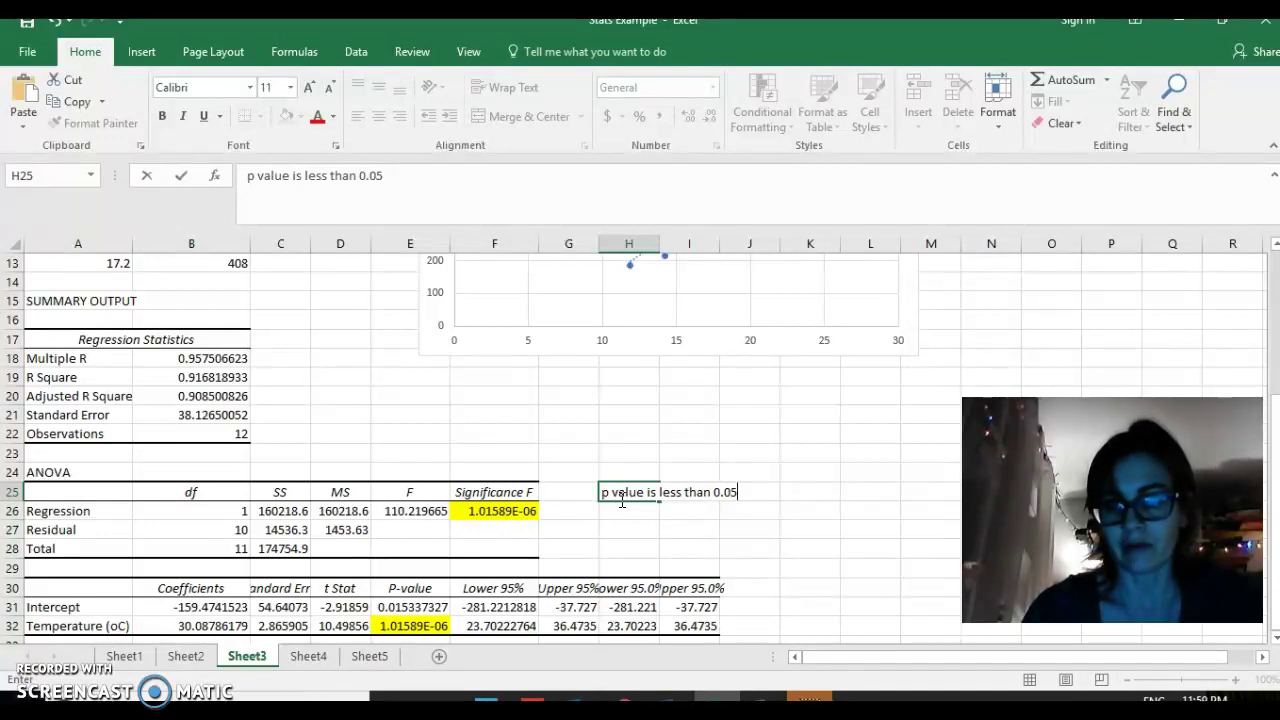
pyautogui.press('Return')
# - Write "the relationship described by the line is not due to sampling error" in cell H26
pyautogui.write('the relationship described by the l')
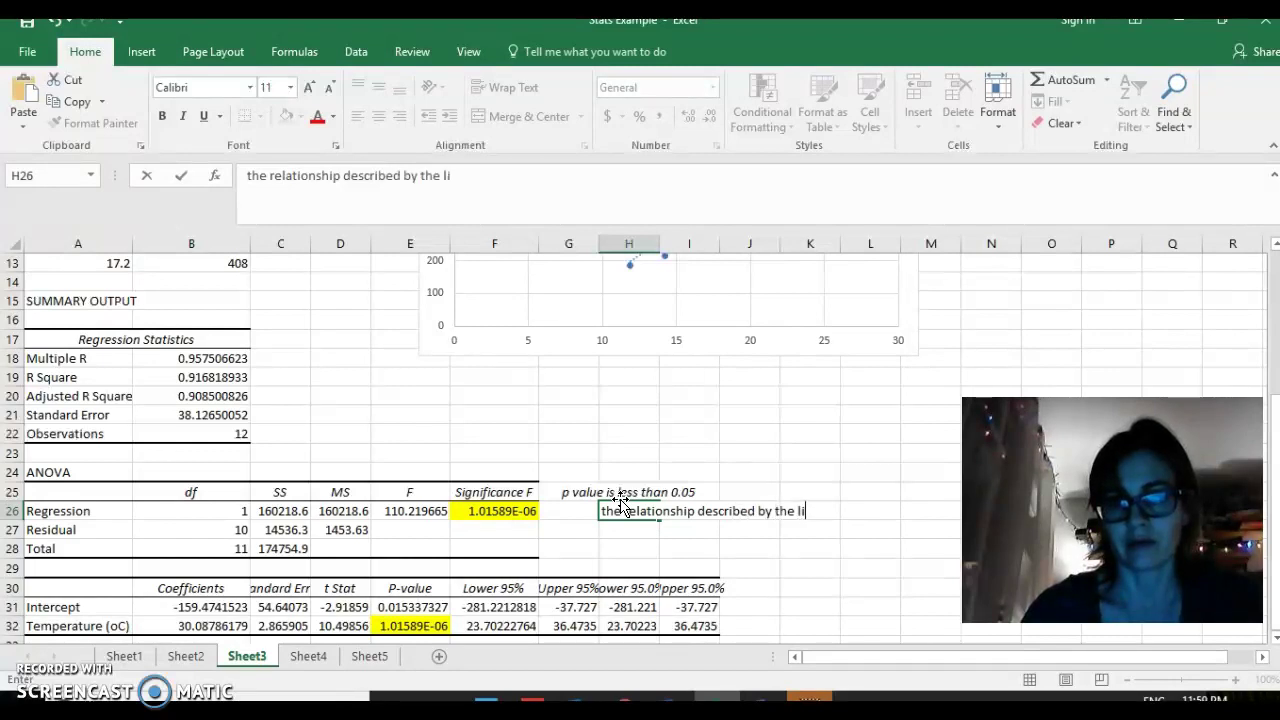
pyautogui.write('is')
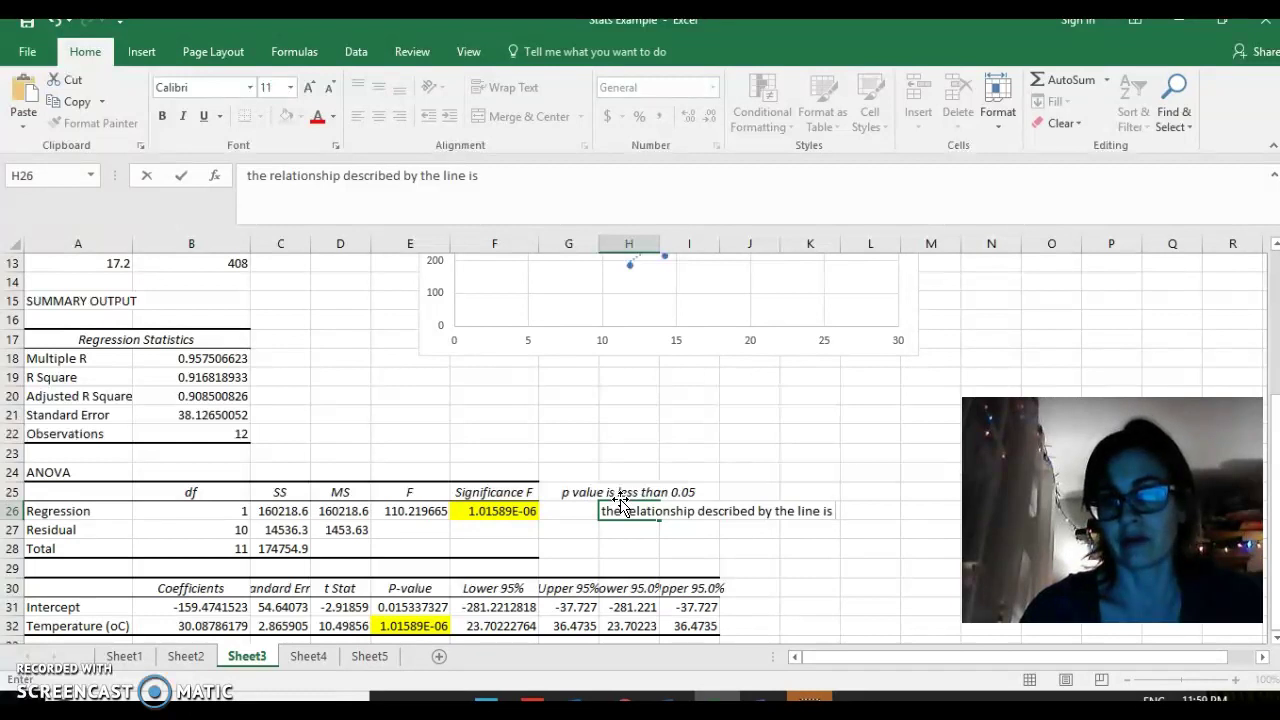
pyautogui.write(' not due to sampling er')
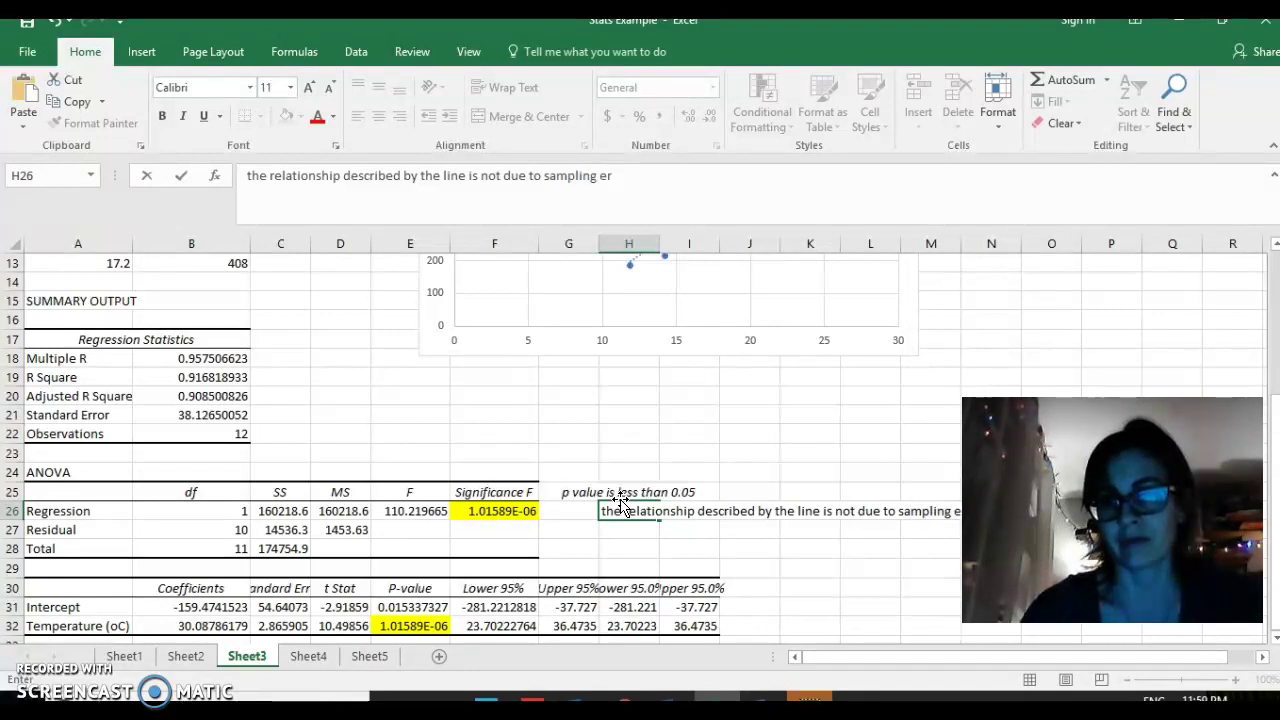
pyautogui.write('ror')
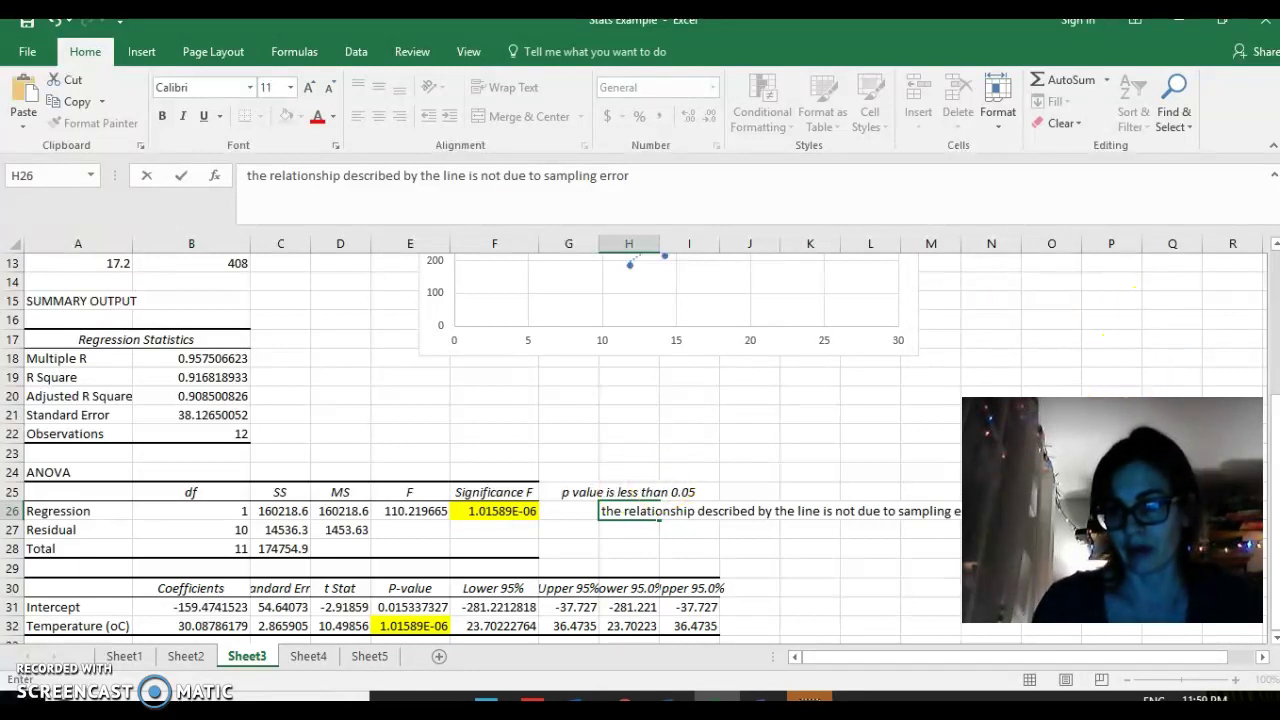
pyautogui.moveTo(1112, 510); pyautogui.dragTo(1114, 392)
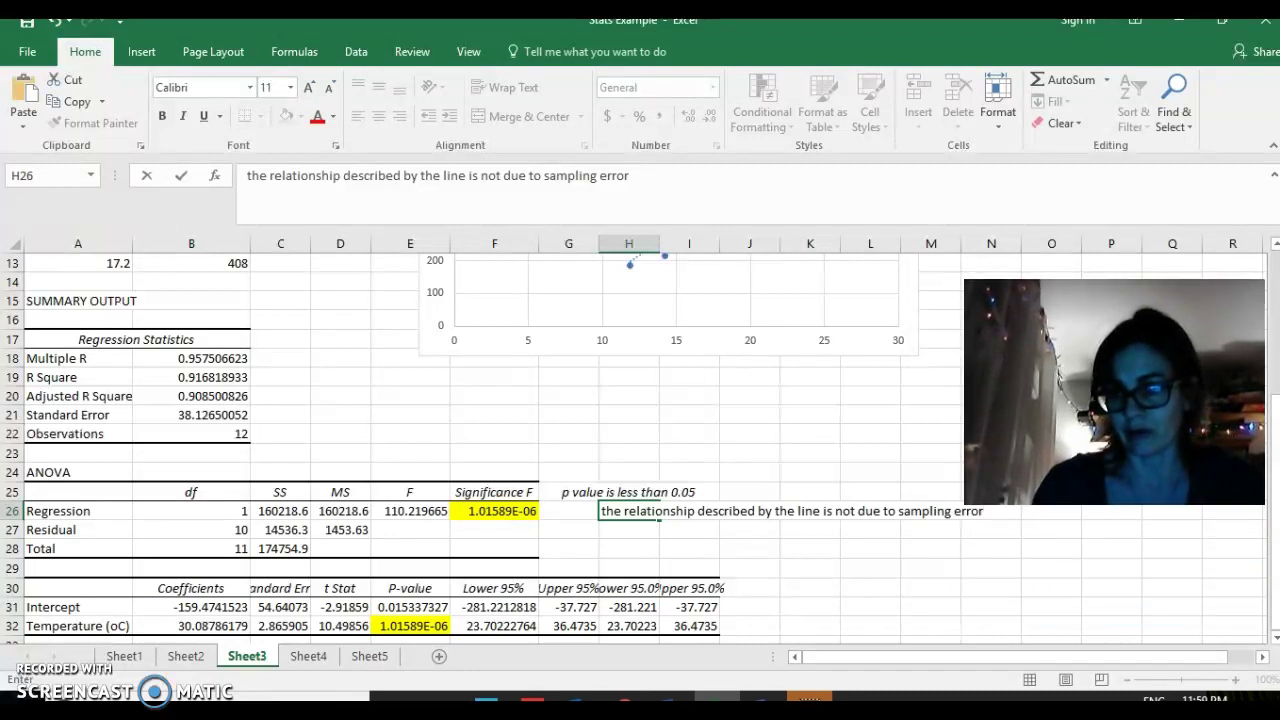
pyautogui.moveTo(1274, 402); pyautogui.dragTo(1274, 280)
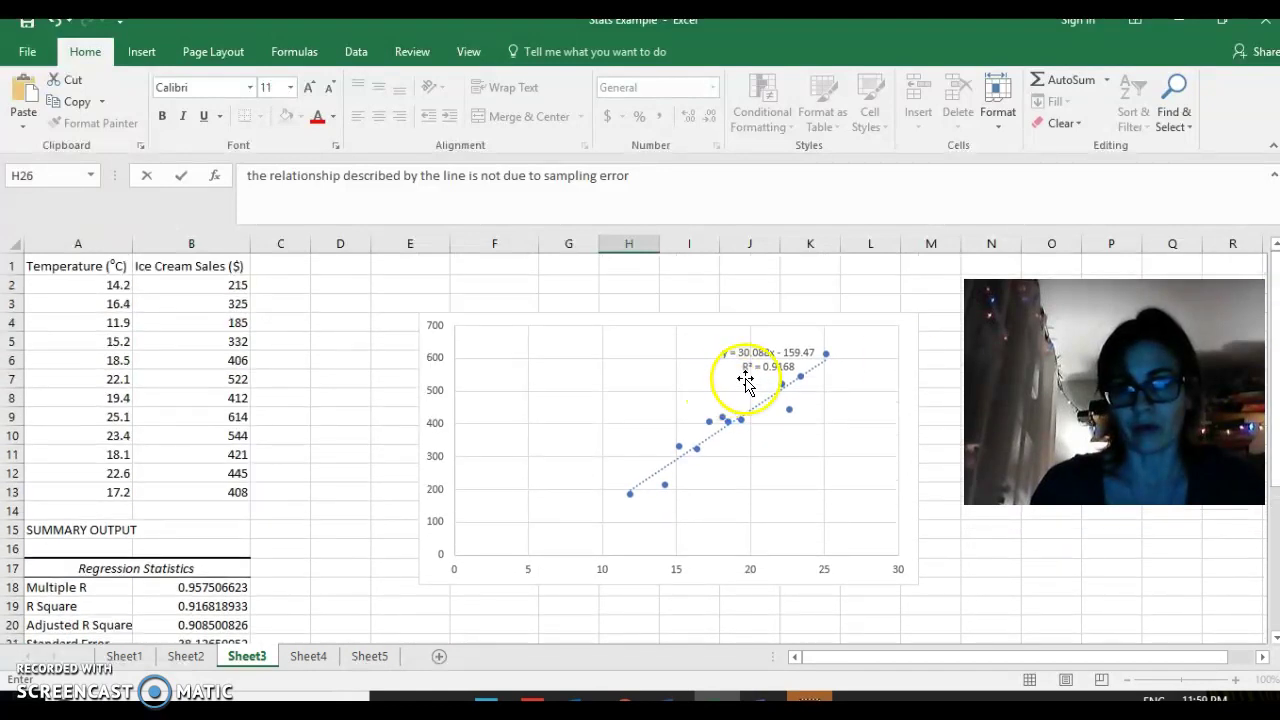
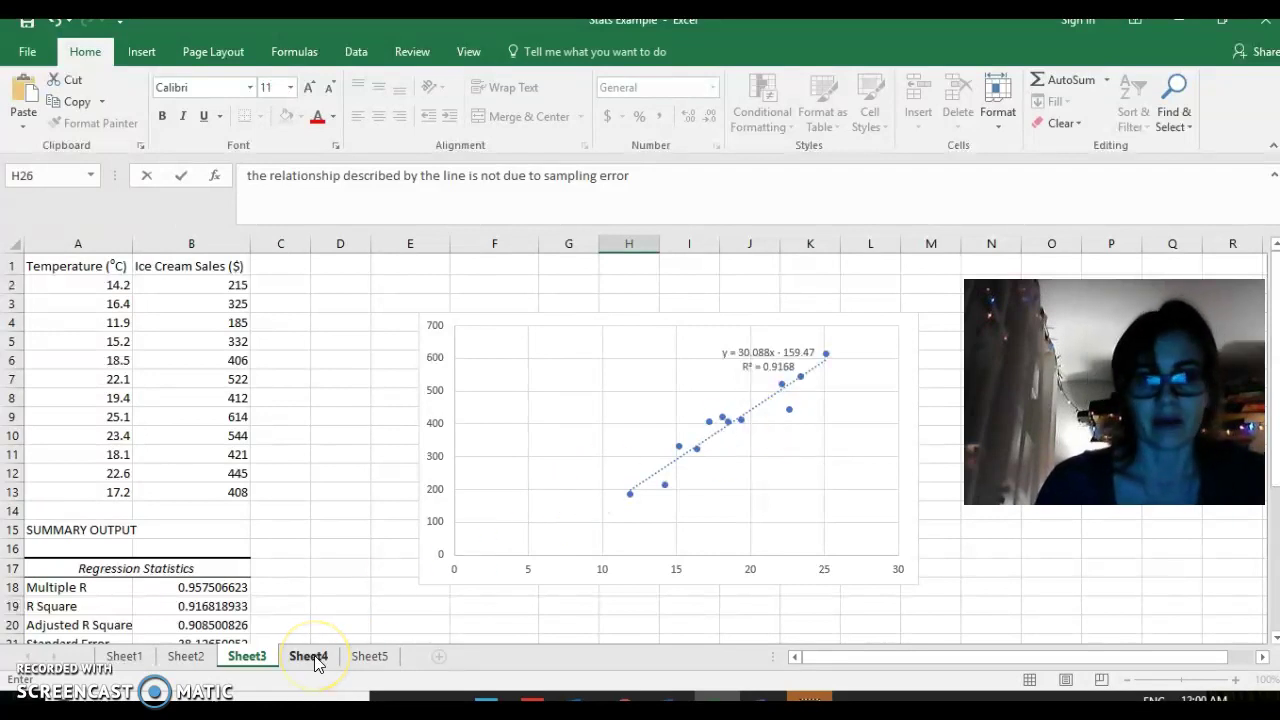
# - On Sheet4, enter 10.7 as the expected number for every gumball colour in cells C4 to C10
pyautogui.click(314, 657)
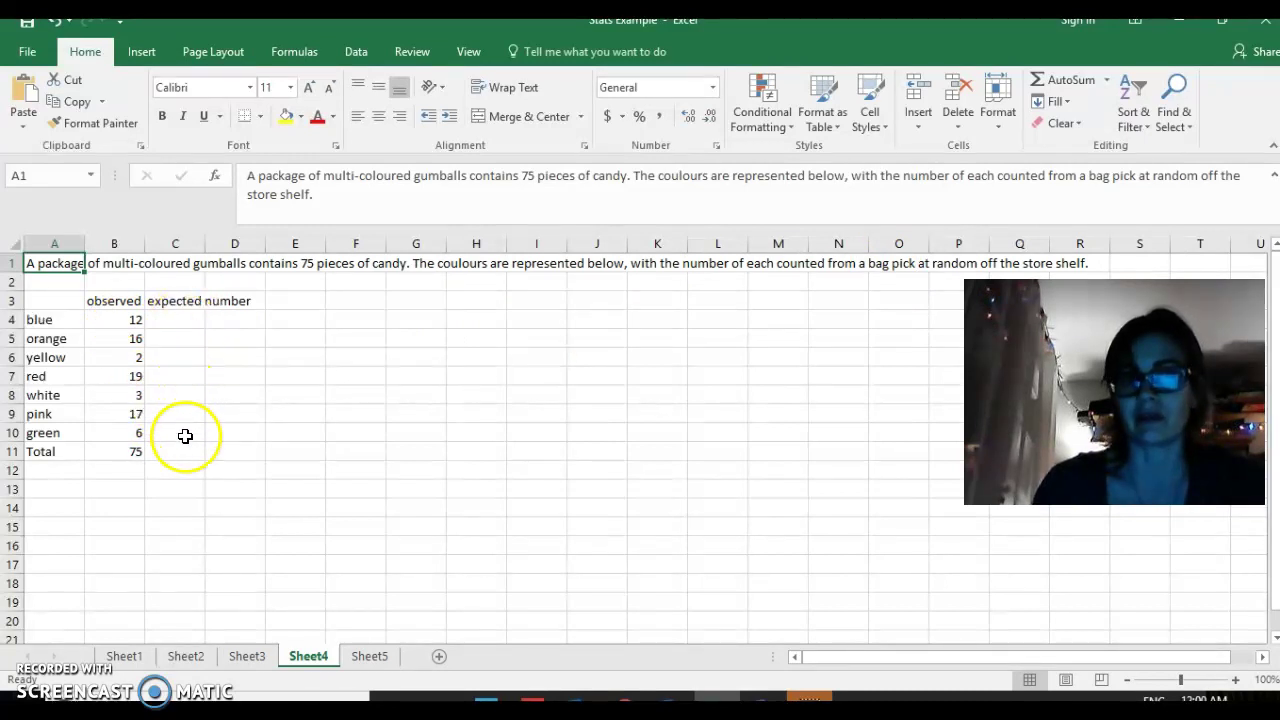
pyautogui.click(183, 324)
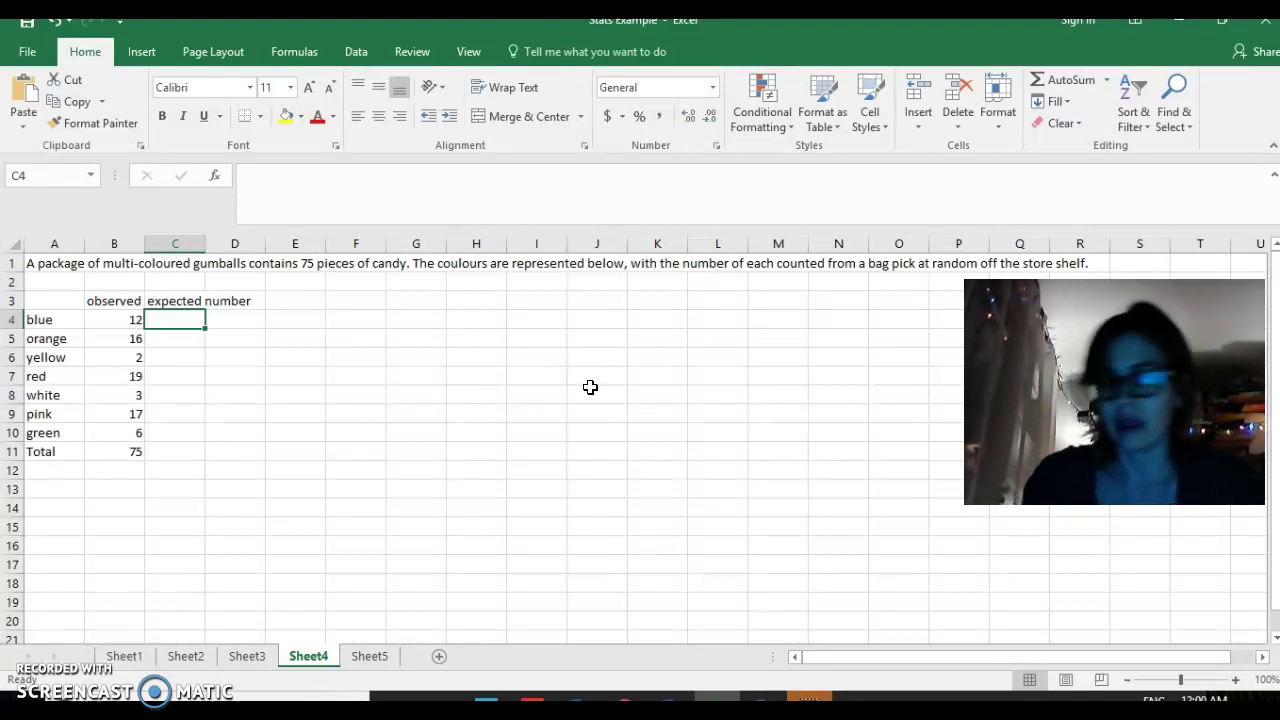
pyautogui.write('10')
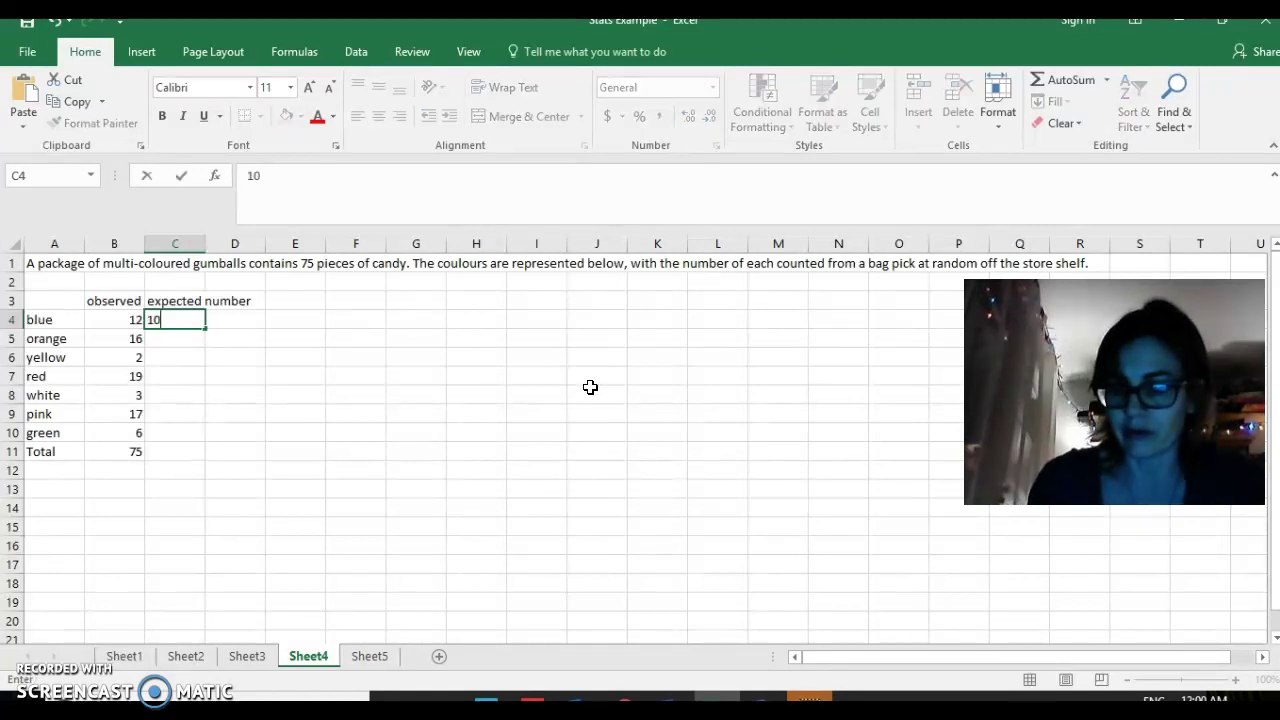
pyautogui.write('.7')
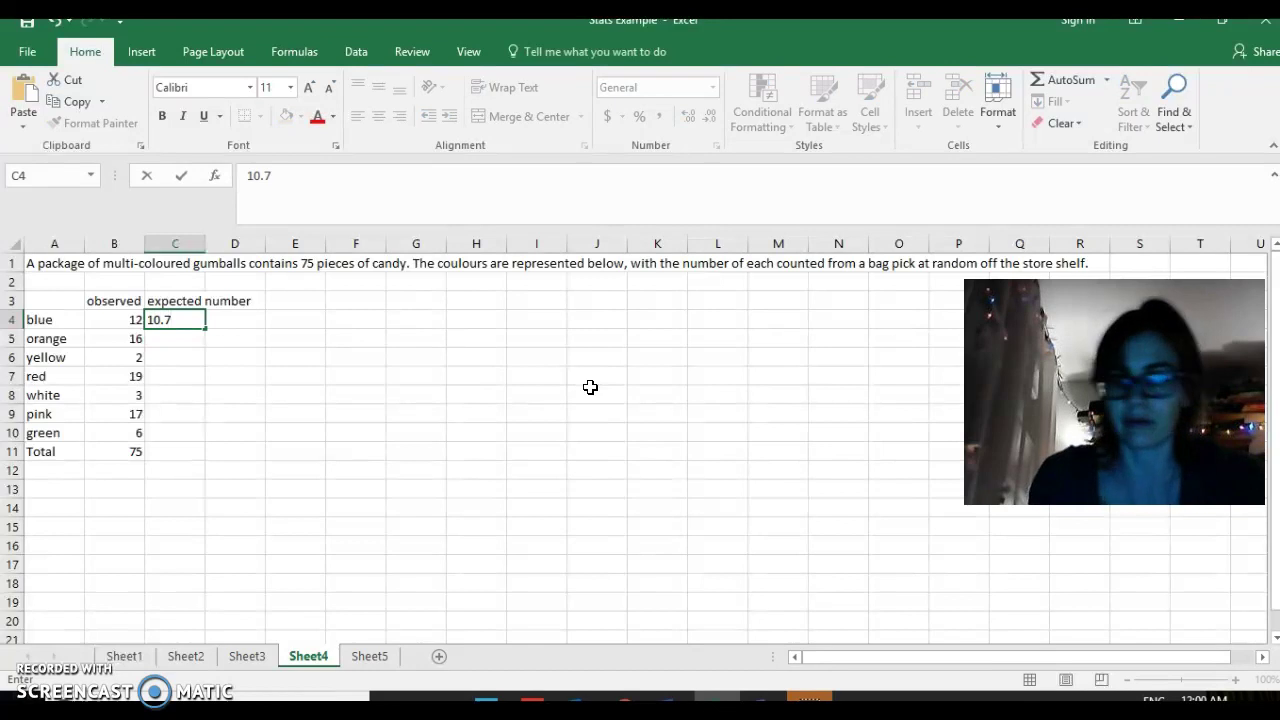
pyautogui.press('Return')
pyautogui.write('10')
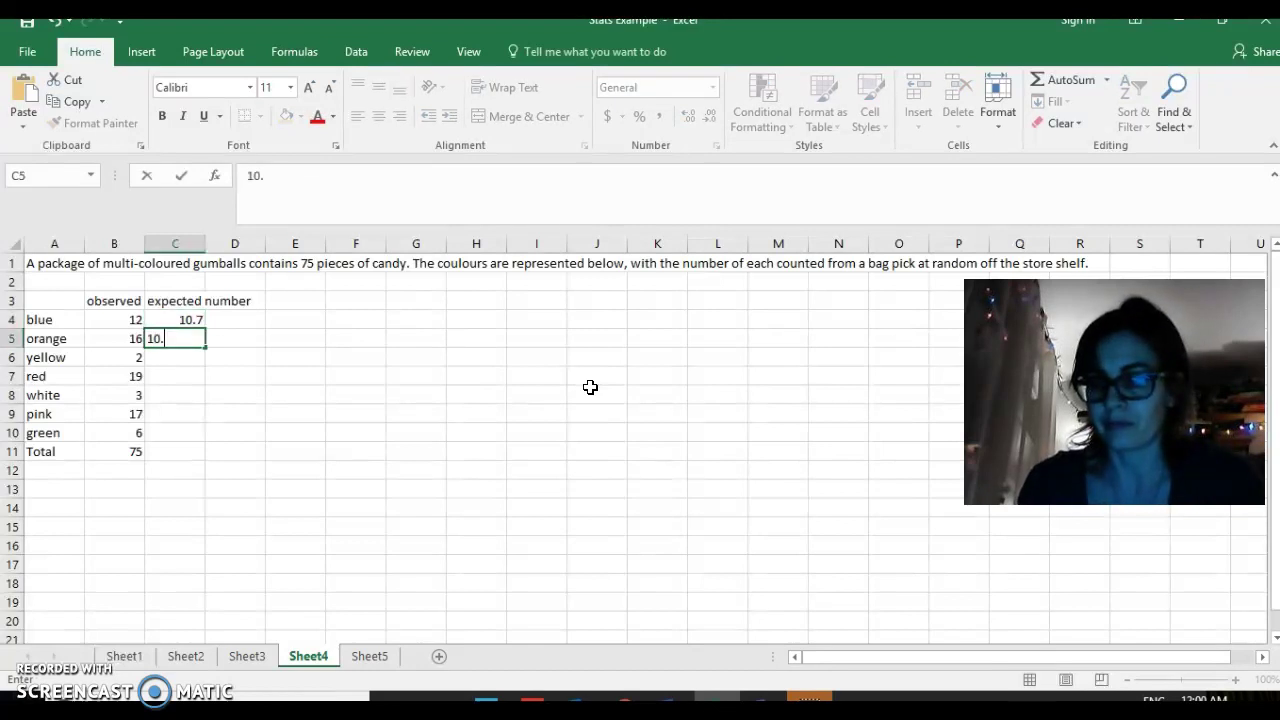
pyautogui.write('.7')
pyautogui.press('Return')
pyautogui.write('10.7')
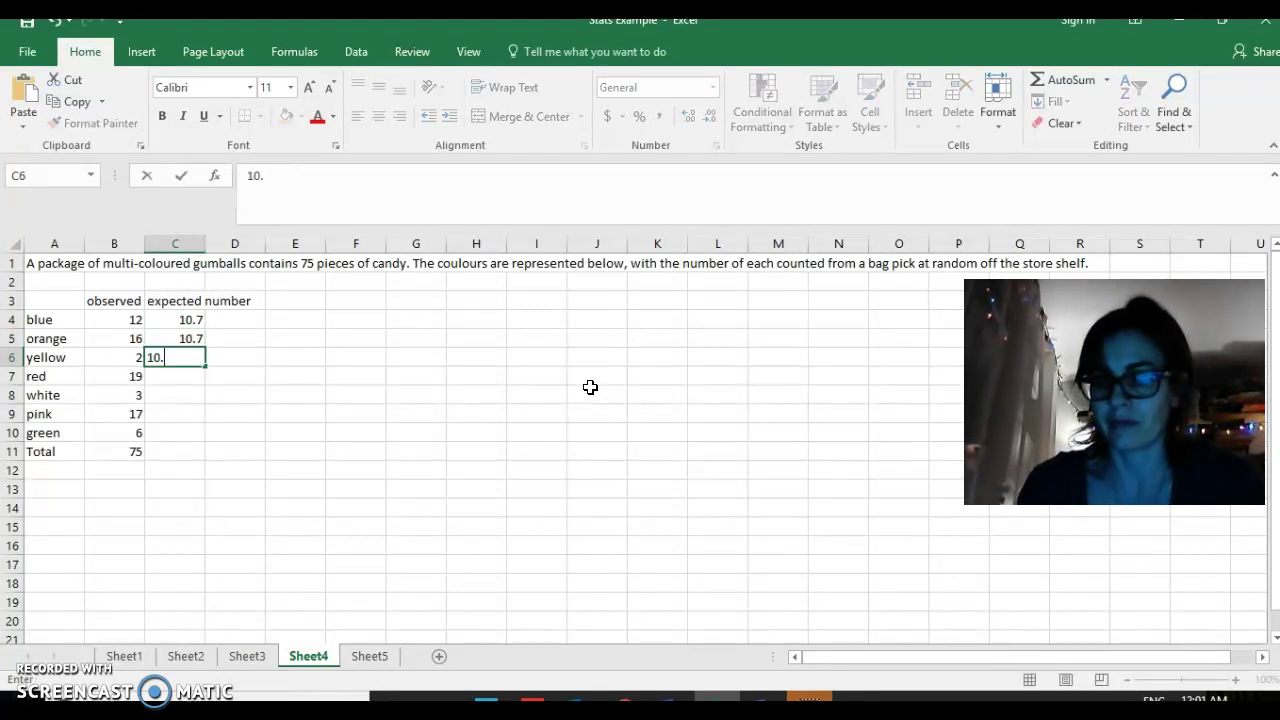
pyautogui.hotkey('ctrl', 'Return')
pyautogui.press('Return')
pyautogui.write('10.')
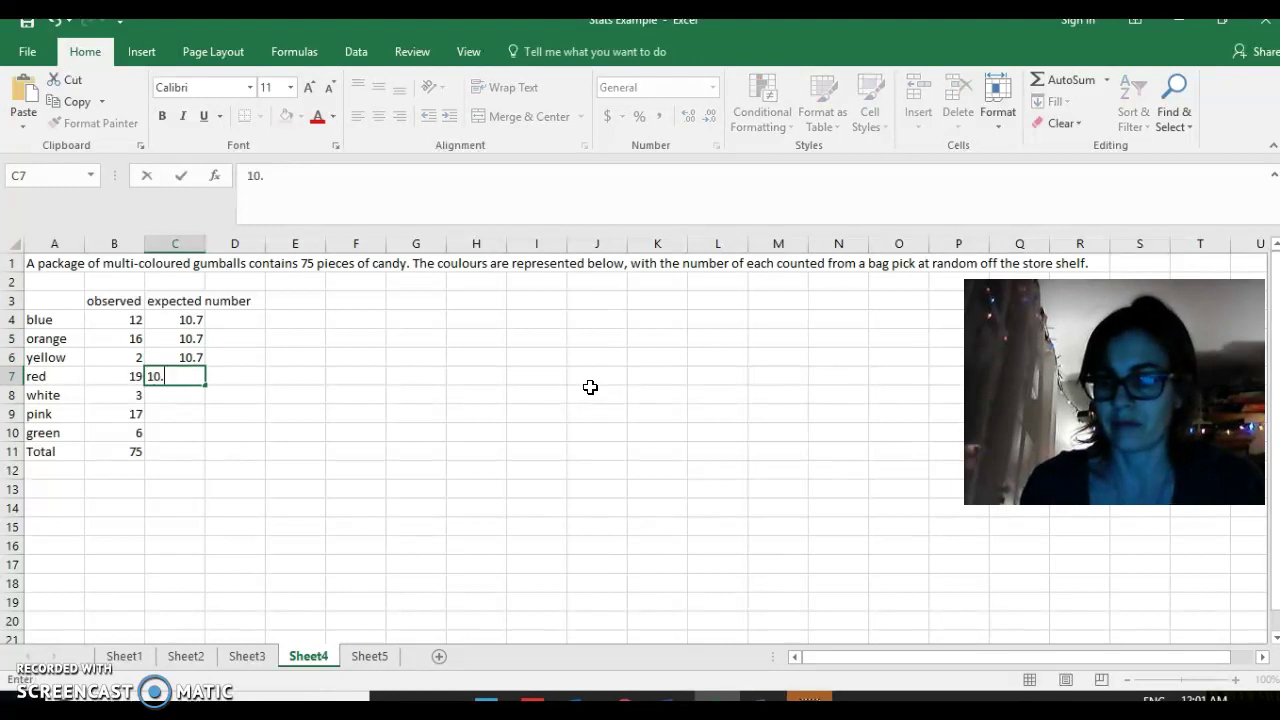
pyautogui.write('7')
pyautogui.press('Return')
pyautogui.write('10.')
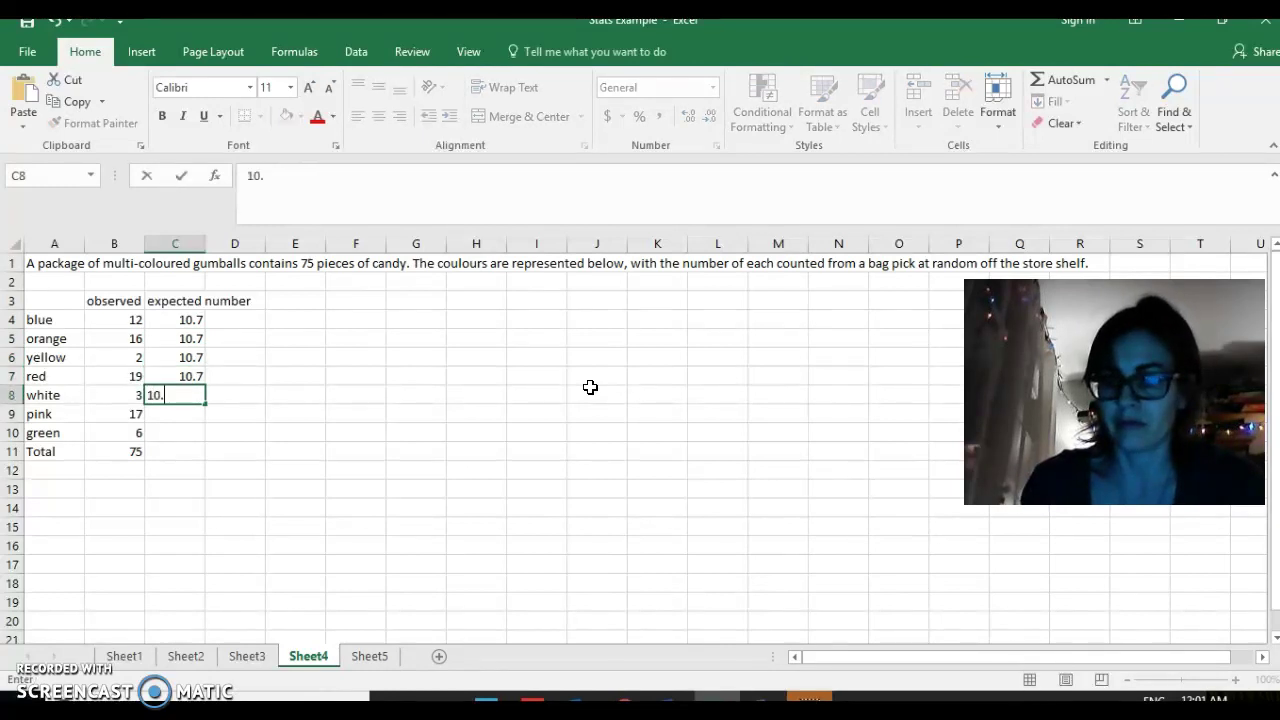
pyautogui.write('7')
pyautogui.press('Return')
pyautogui.write('10.7')
pyautogui.hotkey('ctrl', 'Return')
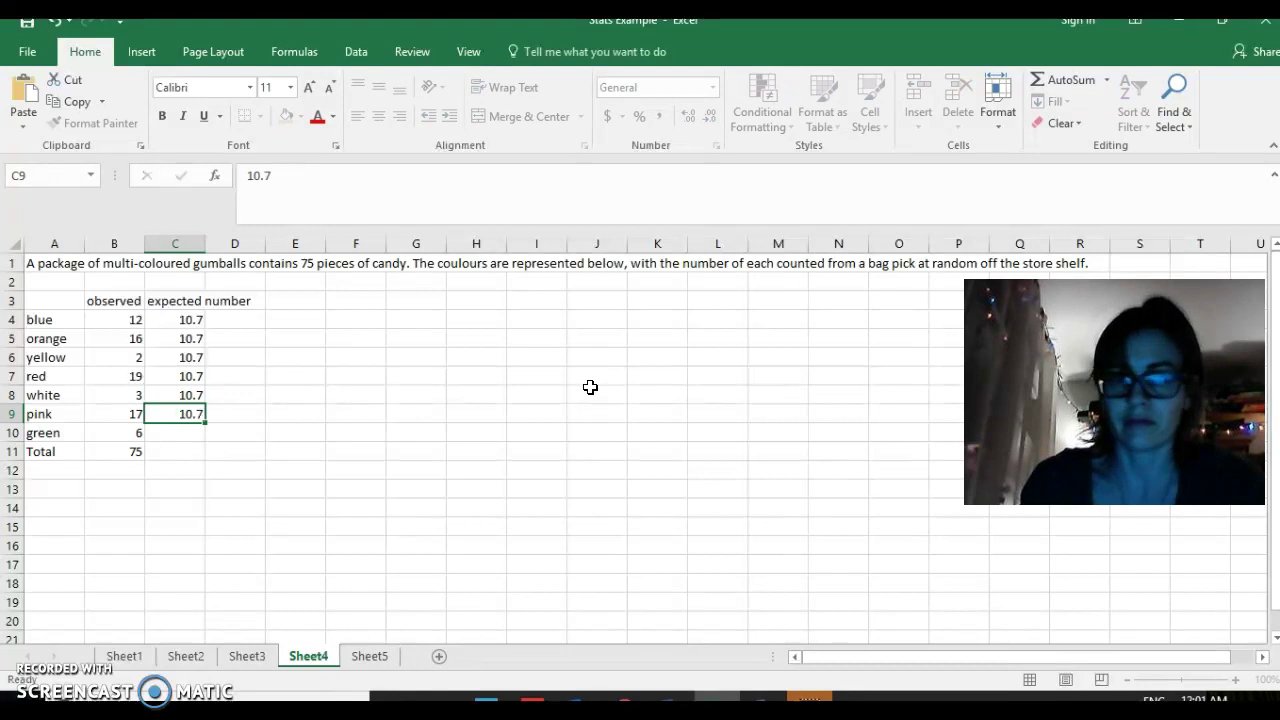
pyautogui.press('Return')
pyautogui.write('10.')
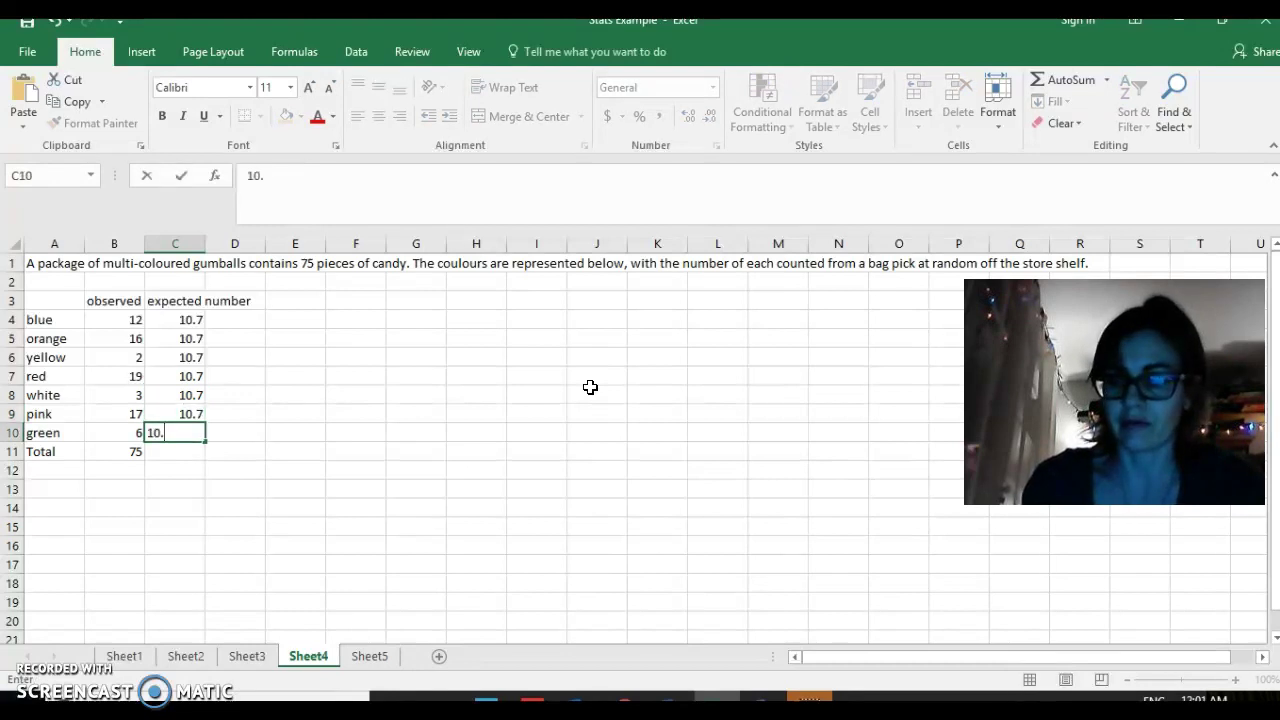
pyautogui.write('7')
# - Insert a CHISQ.TEST function in cell D12 with B4:B10 as the actual range and C4:C10 as the expected range
pyautogui.click(257, 464)
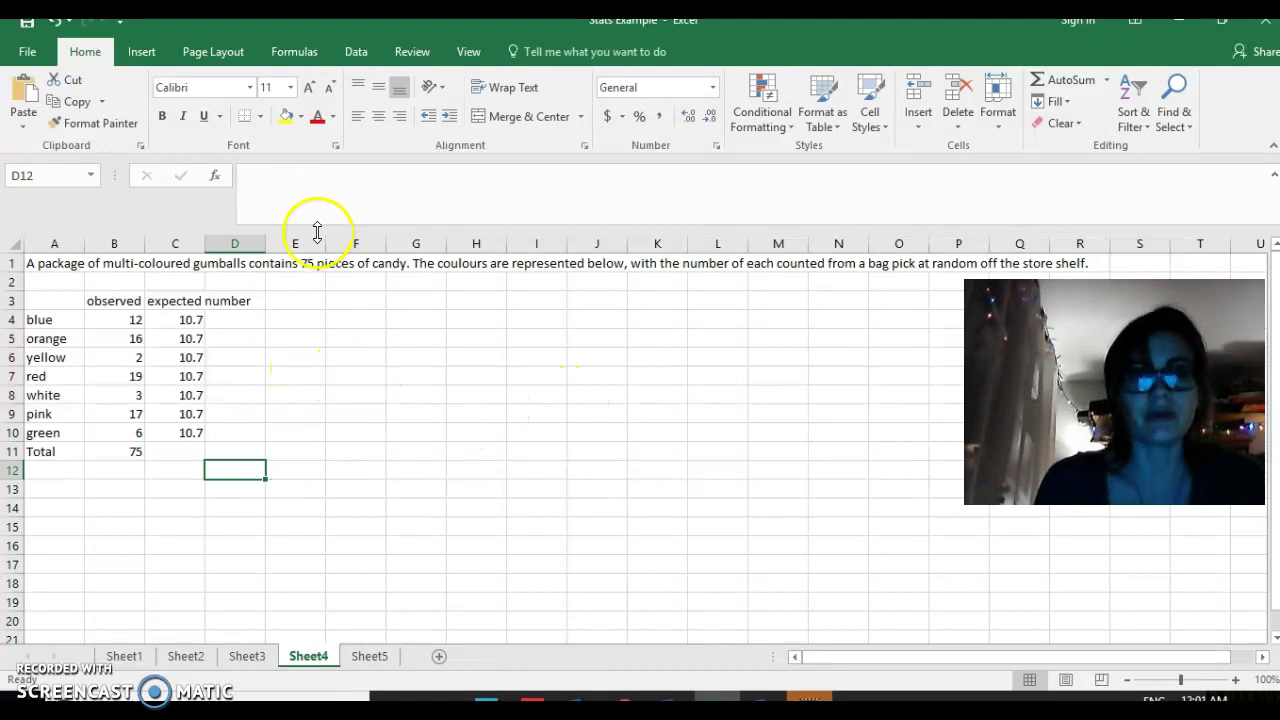
pyautogui.click(307, 53)
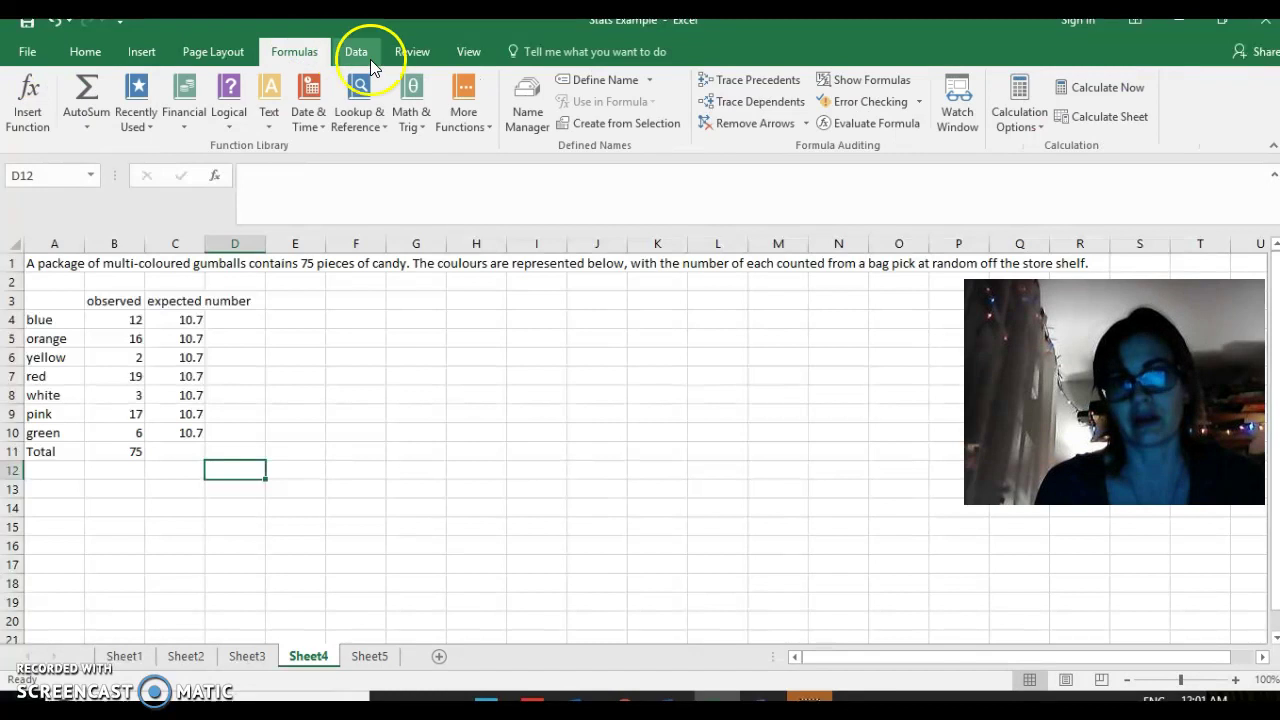
pyautogui.click(467, 103)
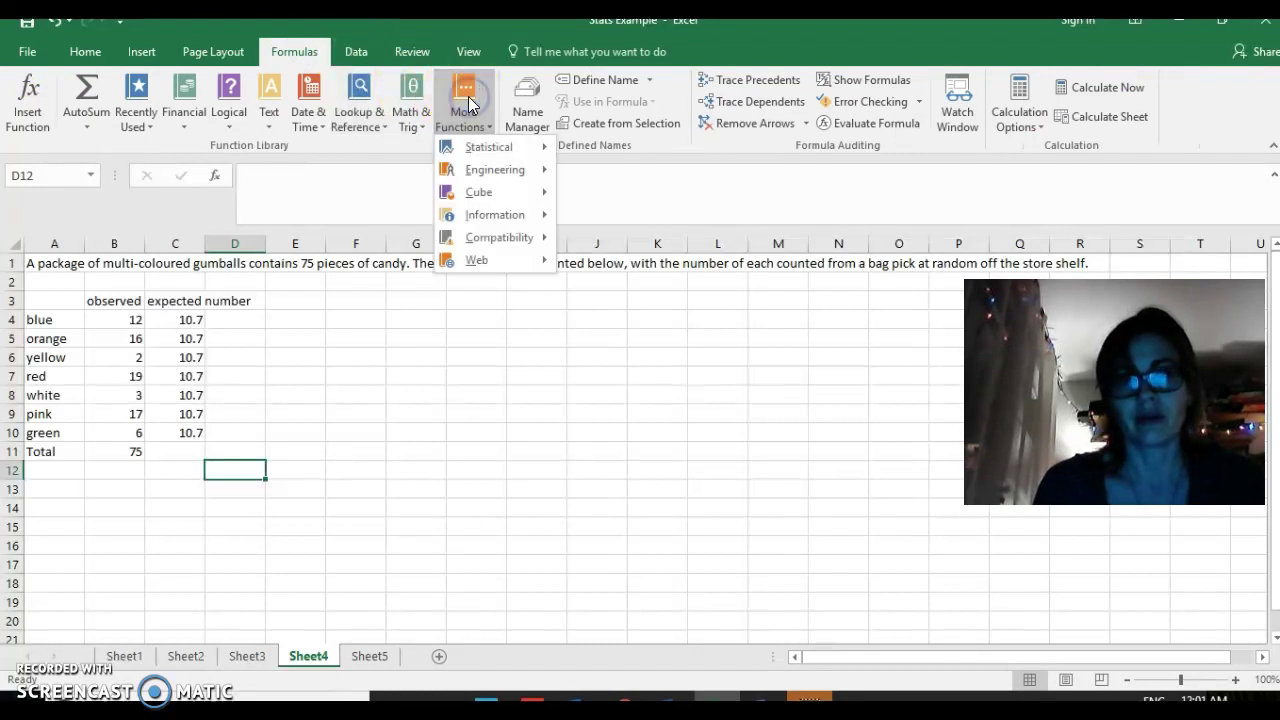
pyautogui.click(485, 150)
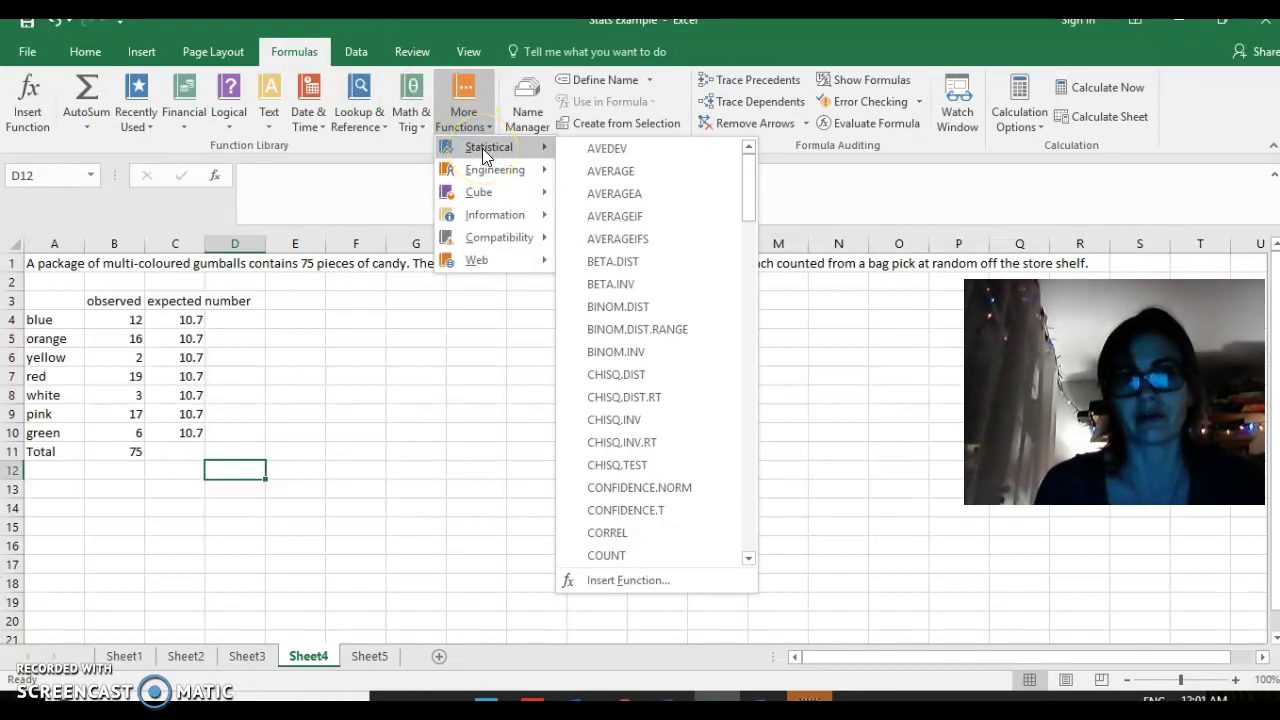
pyautogui.click(641, 466)
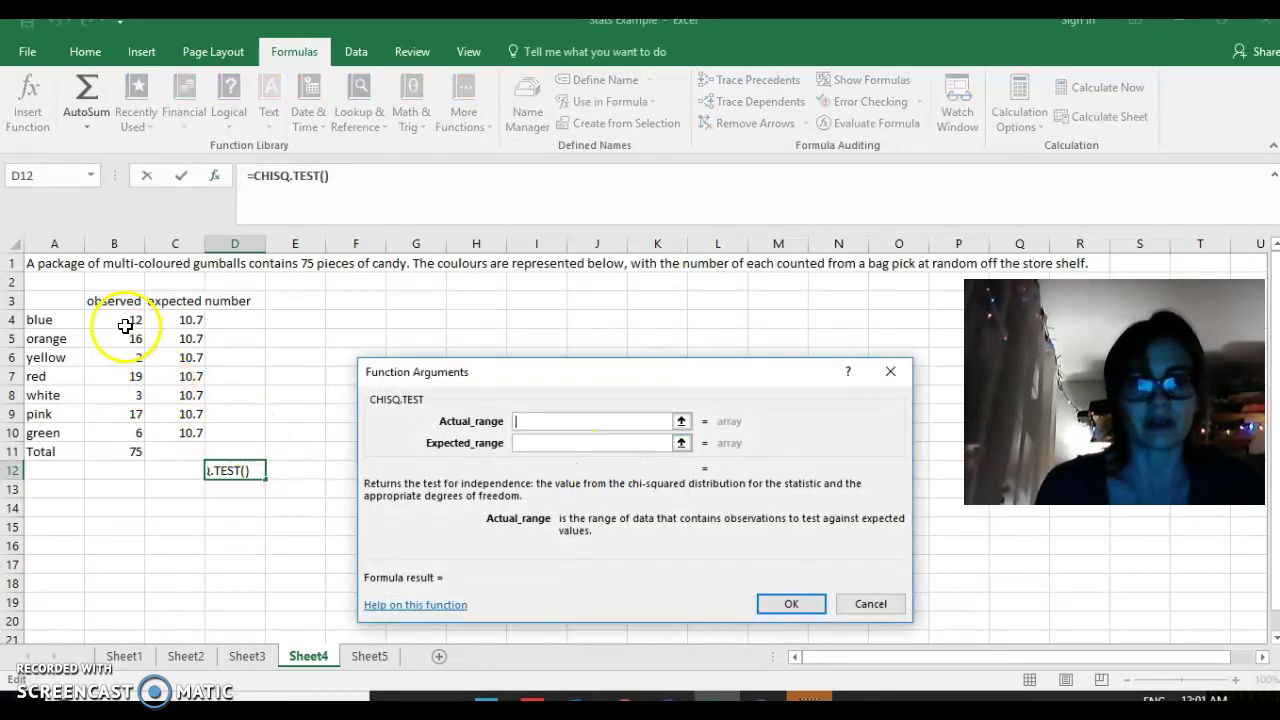
pyautogui.moveTo(121, 317); pyautogui.dragTo(126, 436)
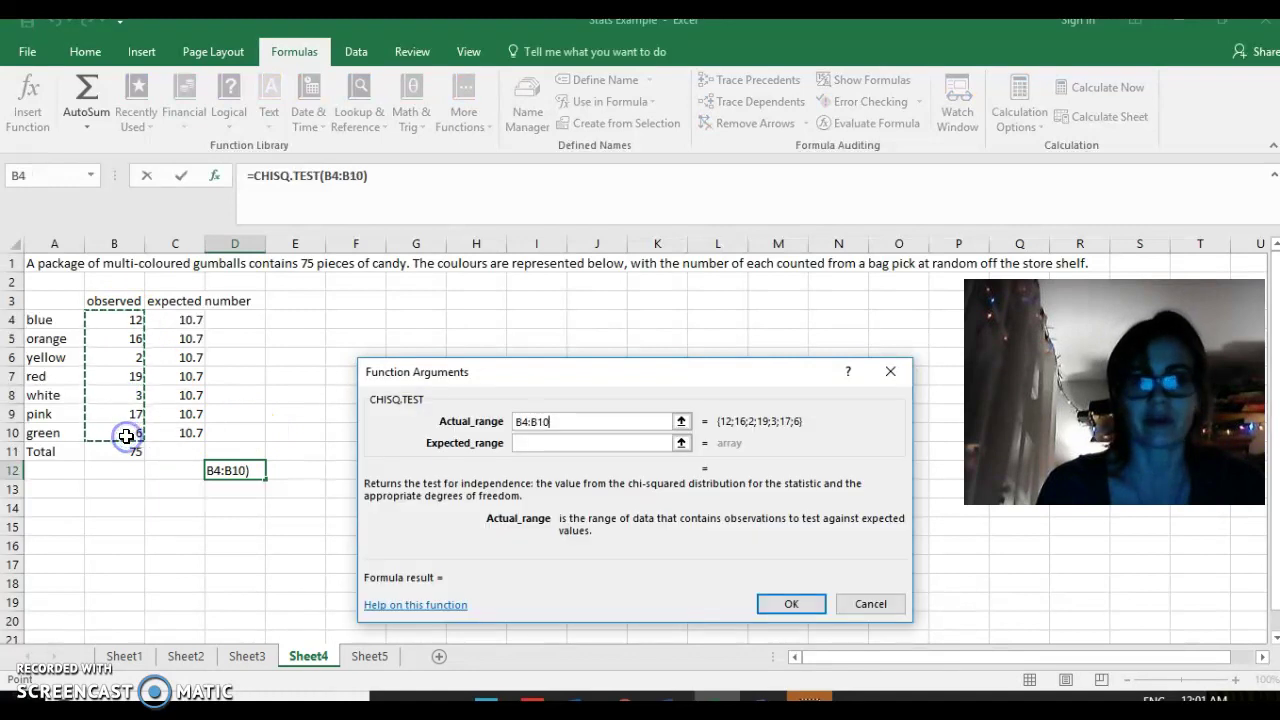
pyautogui.click(537, 440)
pyautogui.moveTo(189, 320); pyautogui.dragTo(194, 432)
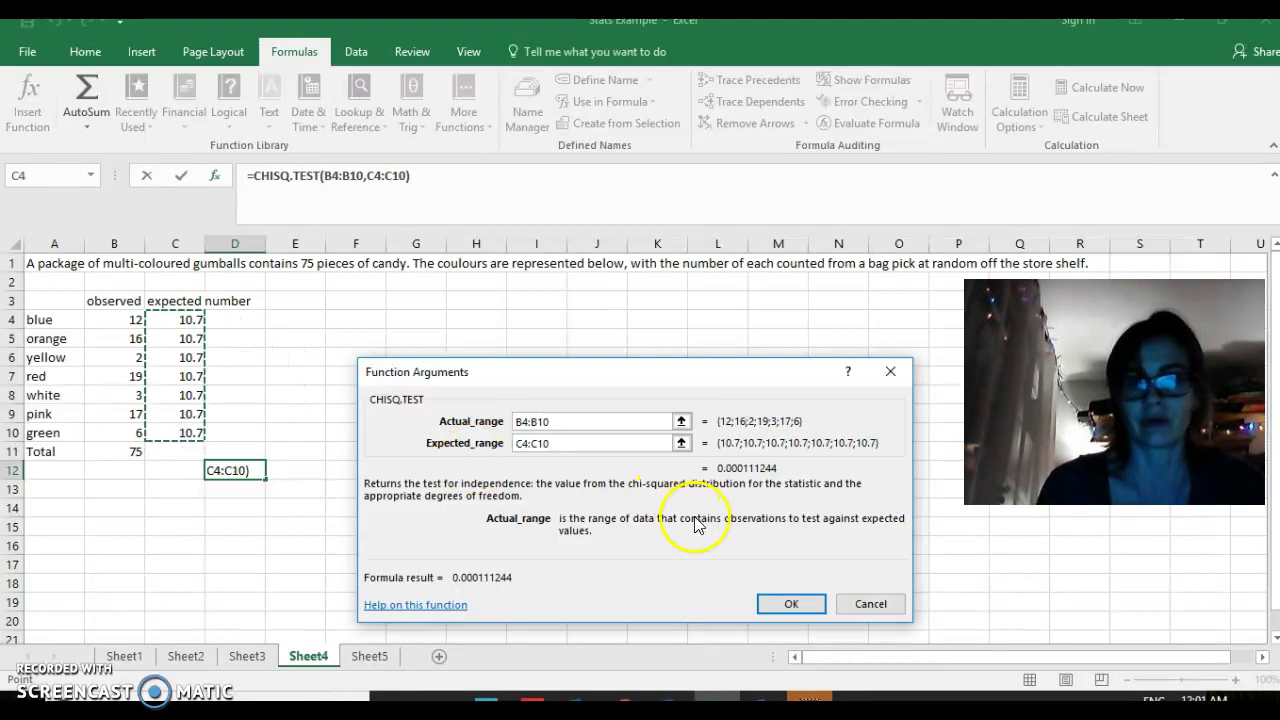
pyautogui.click(788, 604)
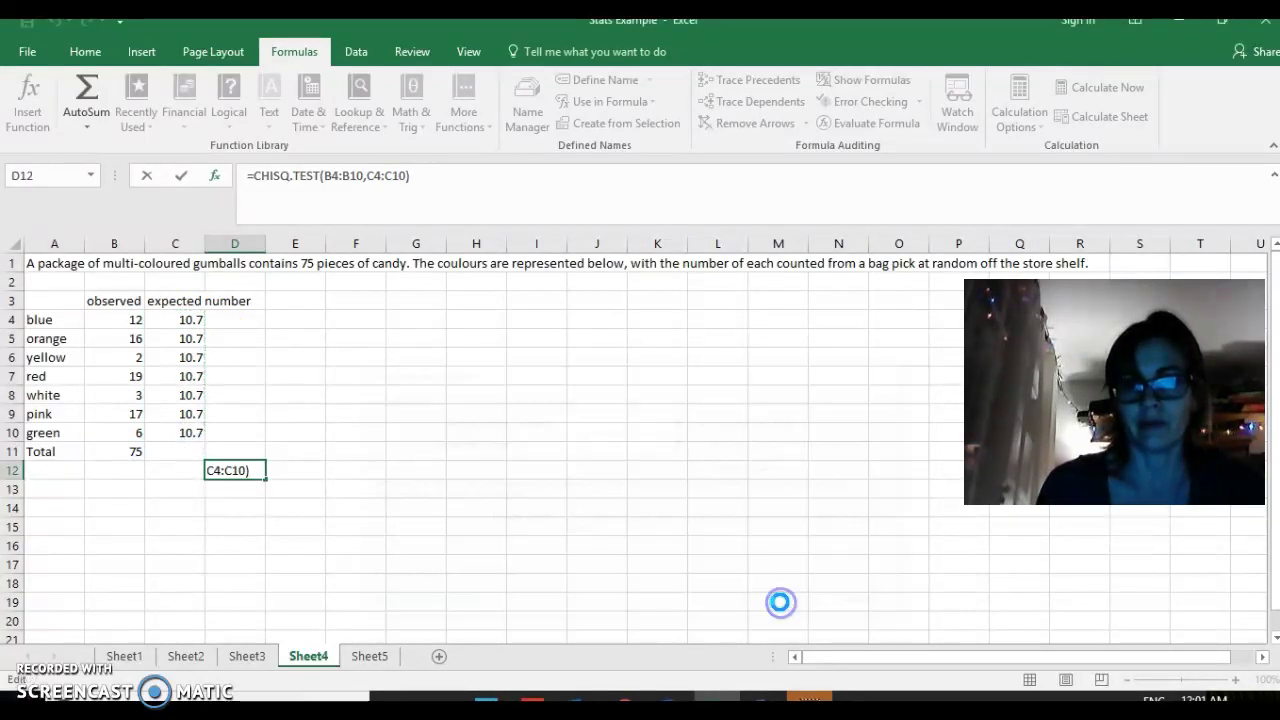
pyautogui.click(243, 469)
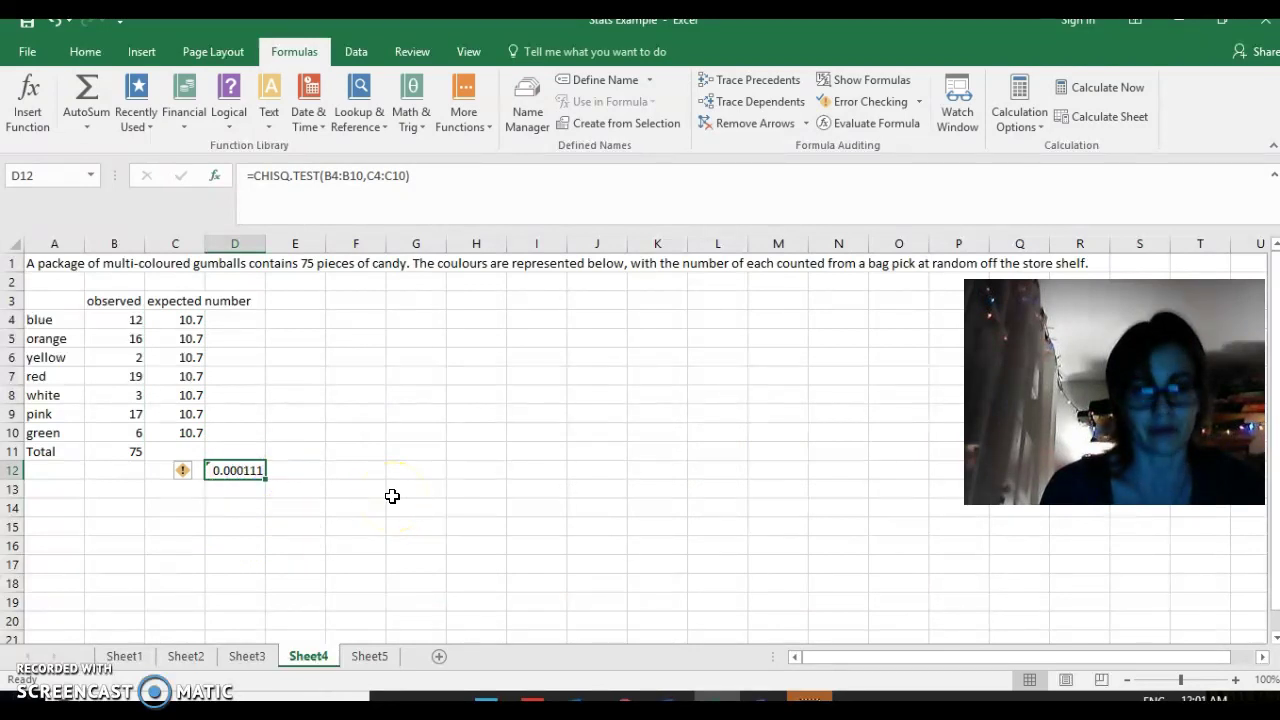
# - In E12, enter the note "p value is less than 0.05 therefore low probably of sampling error causing difference between the observed and expected"
pyautogui.click(320, 471)
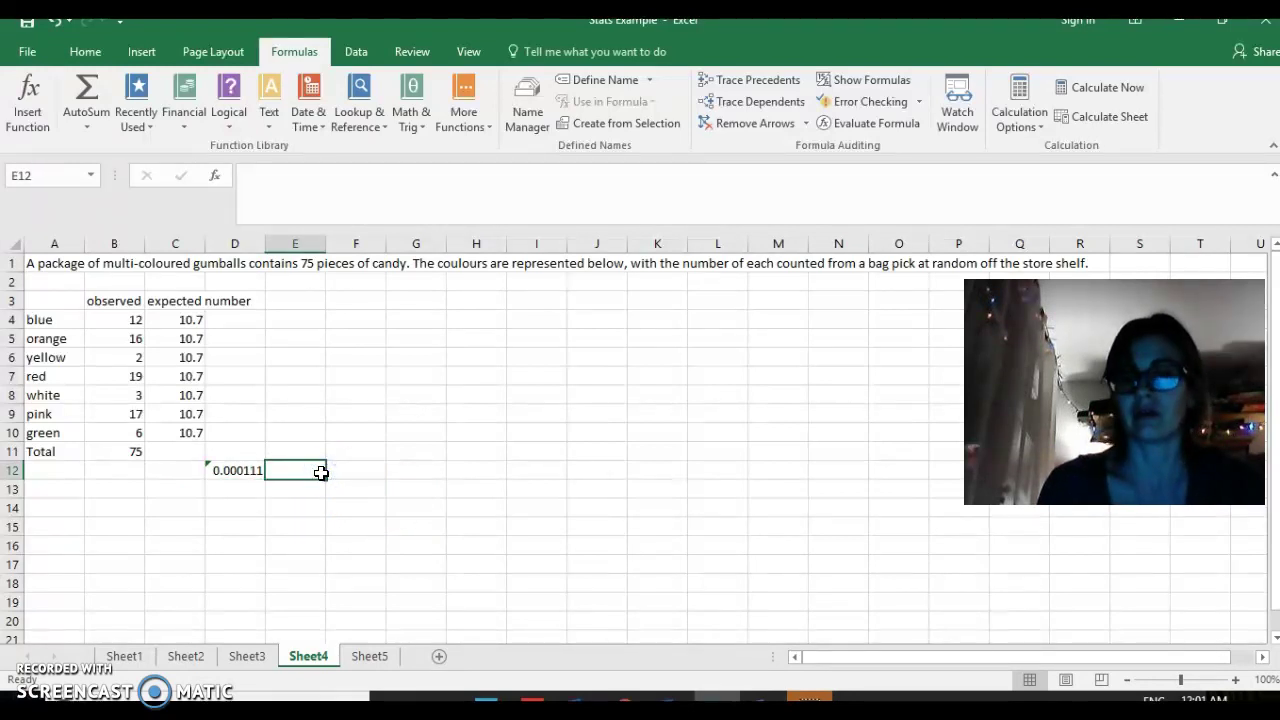
pyautogui.write('p')
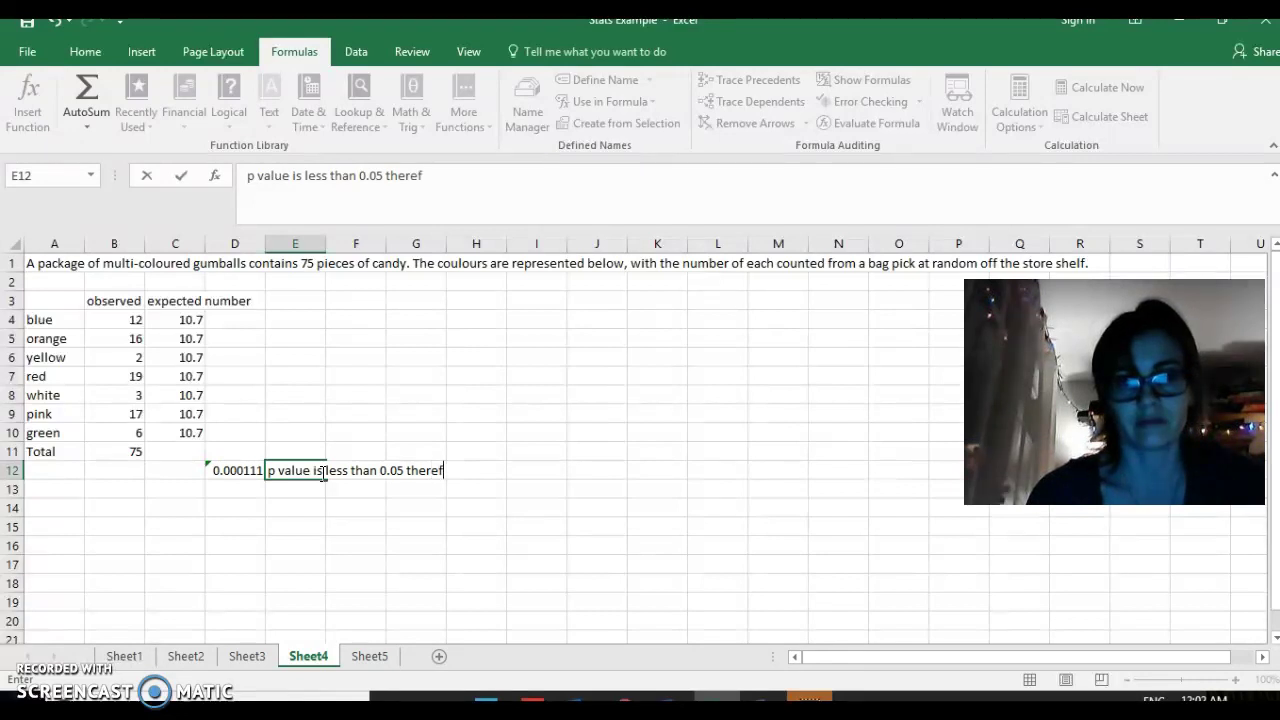
pyautogui.write('ore')
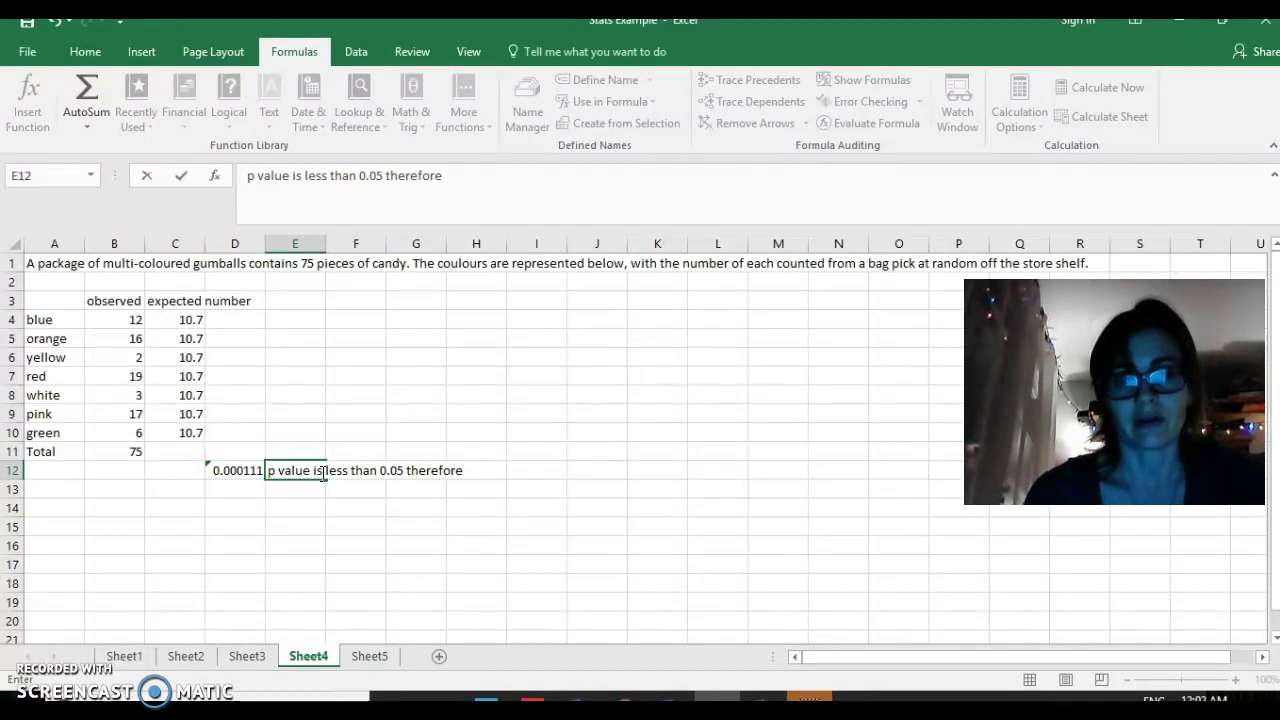
pyautogui.write('low f')
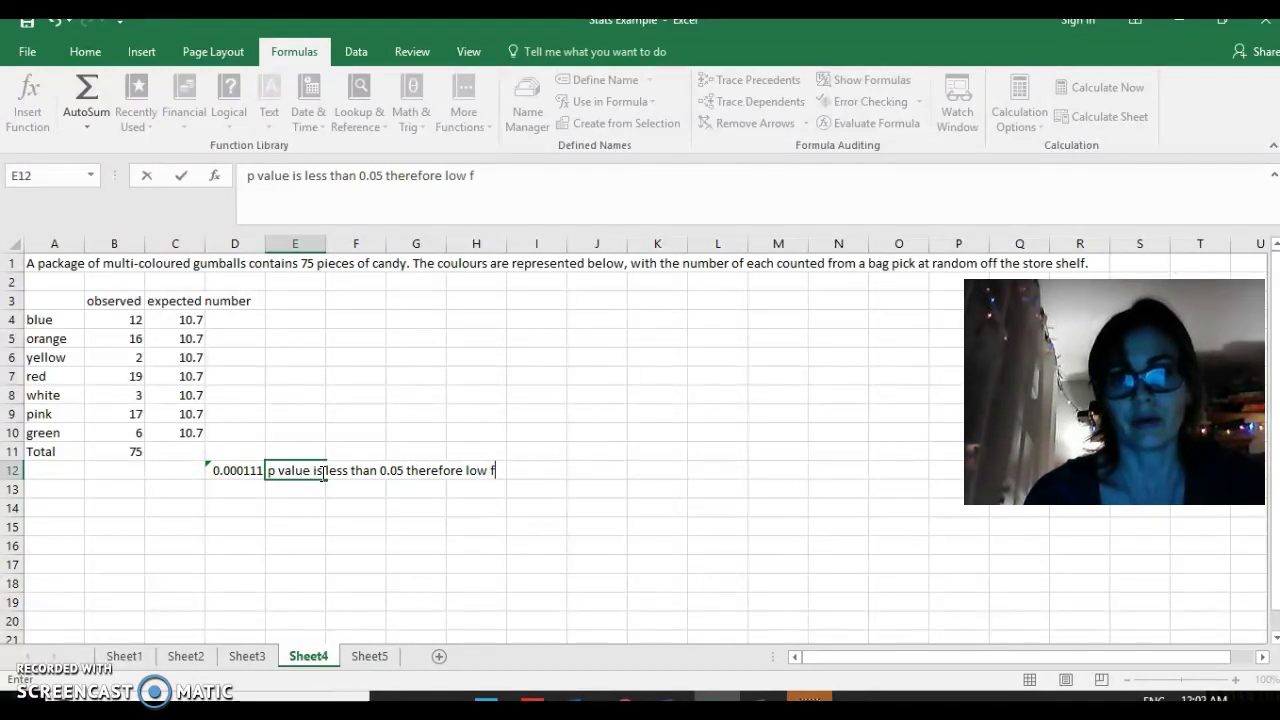
pyautogui.press('BackSpace')
pyautogui.write('probably of sa')
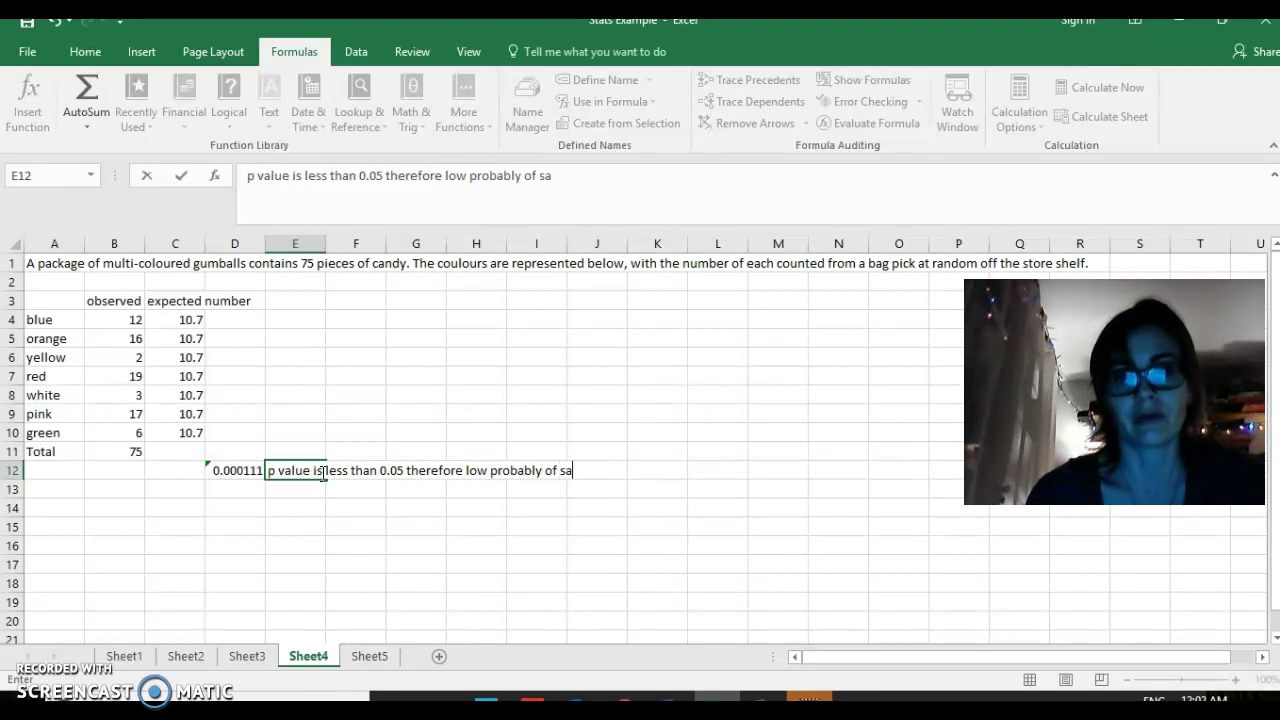
pyautogui.write('mpling ')
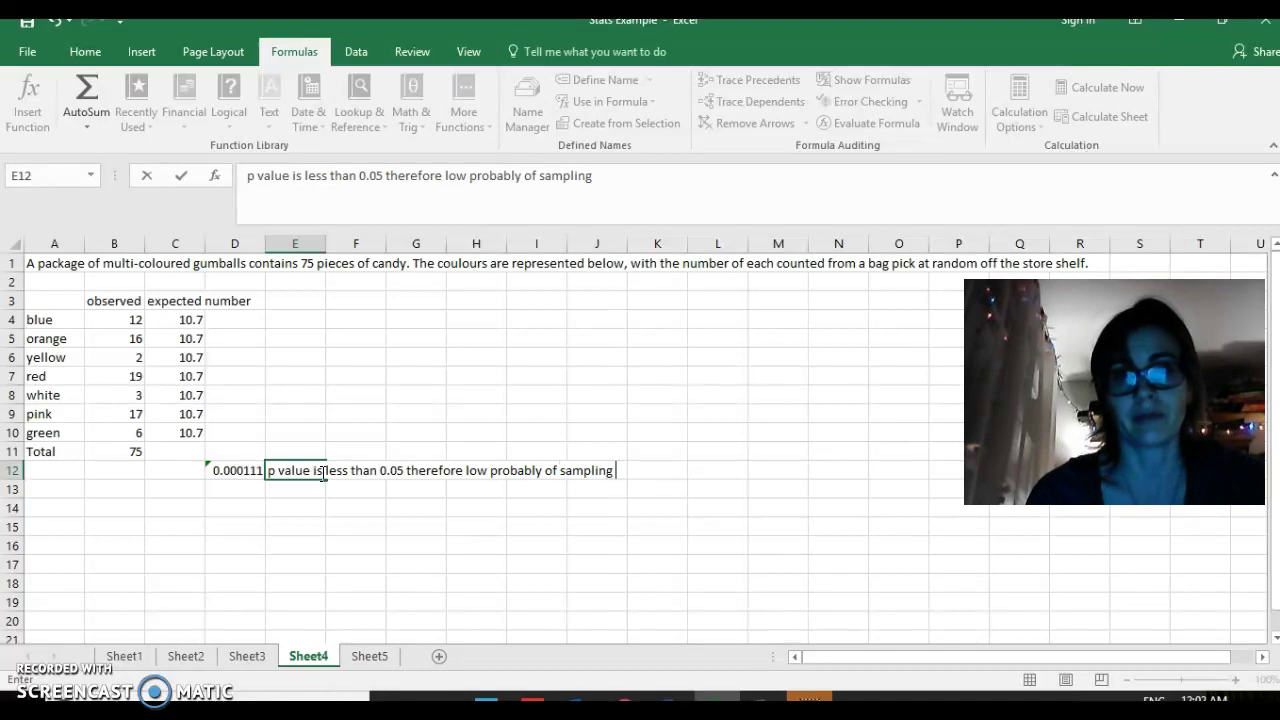
pyautogui.write('ero')
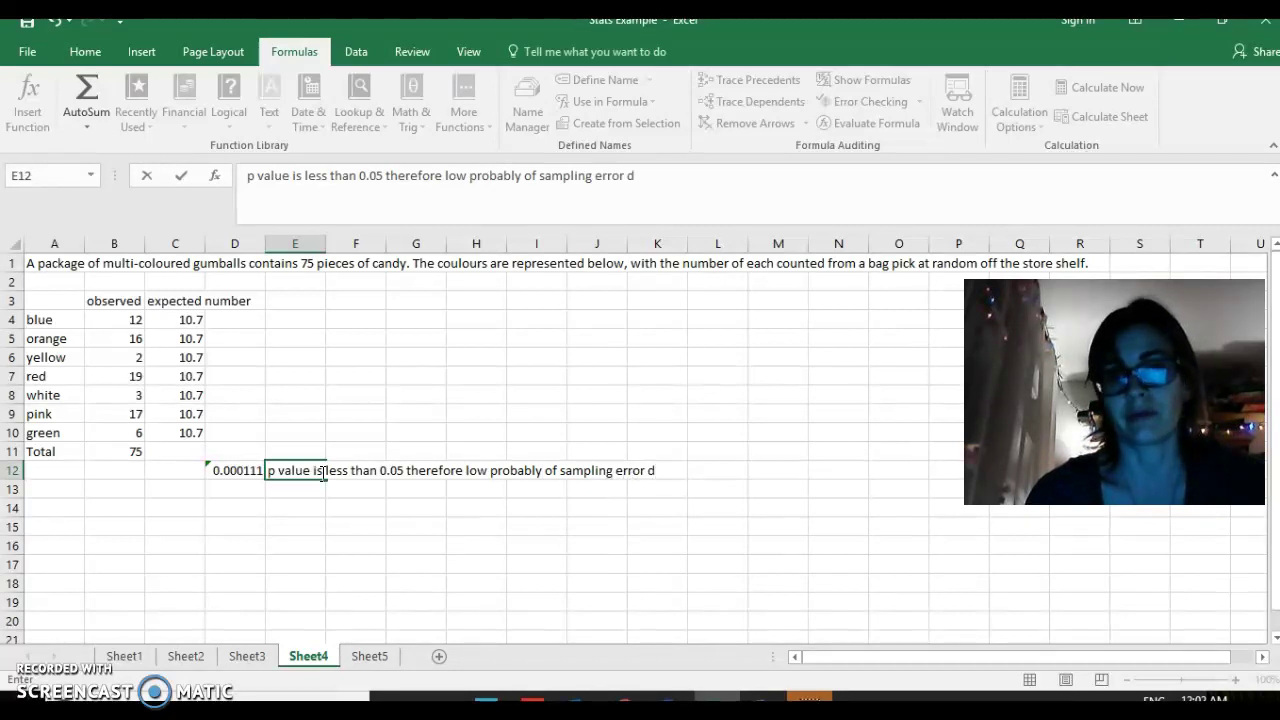
pyautogui.write('or causing di')
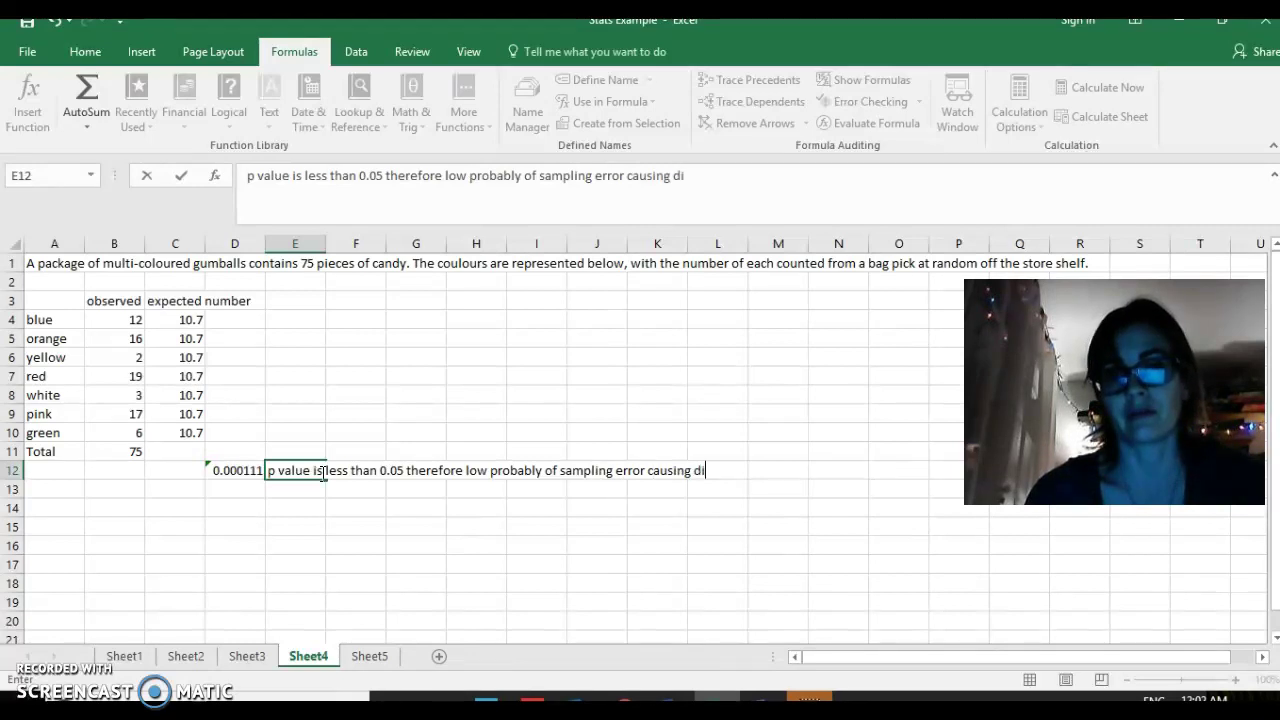
pyautogui.write('fference betwenn')
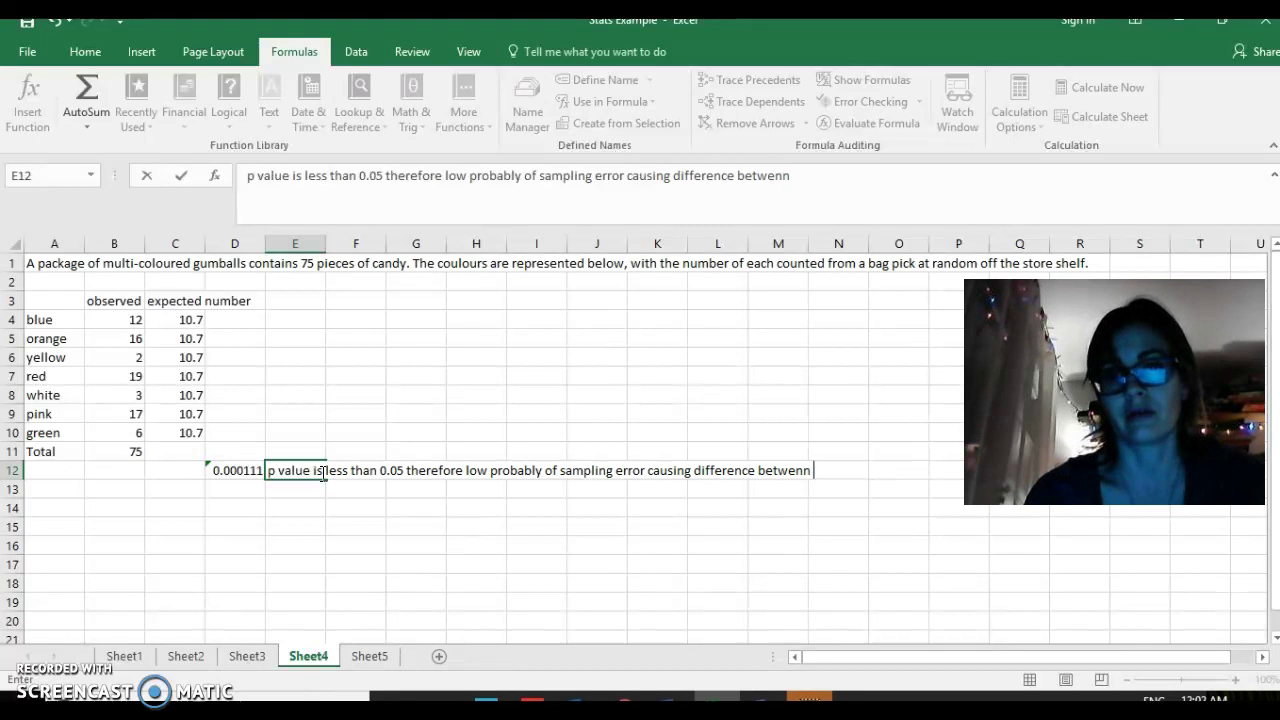
pyautogui.press('BackSpace')
pyautogui.press('BackSpace')
pyautogui.write('en the ')
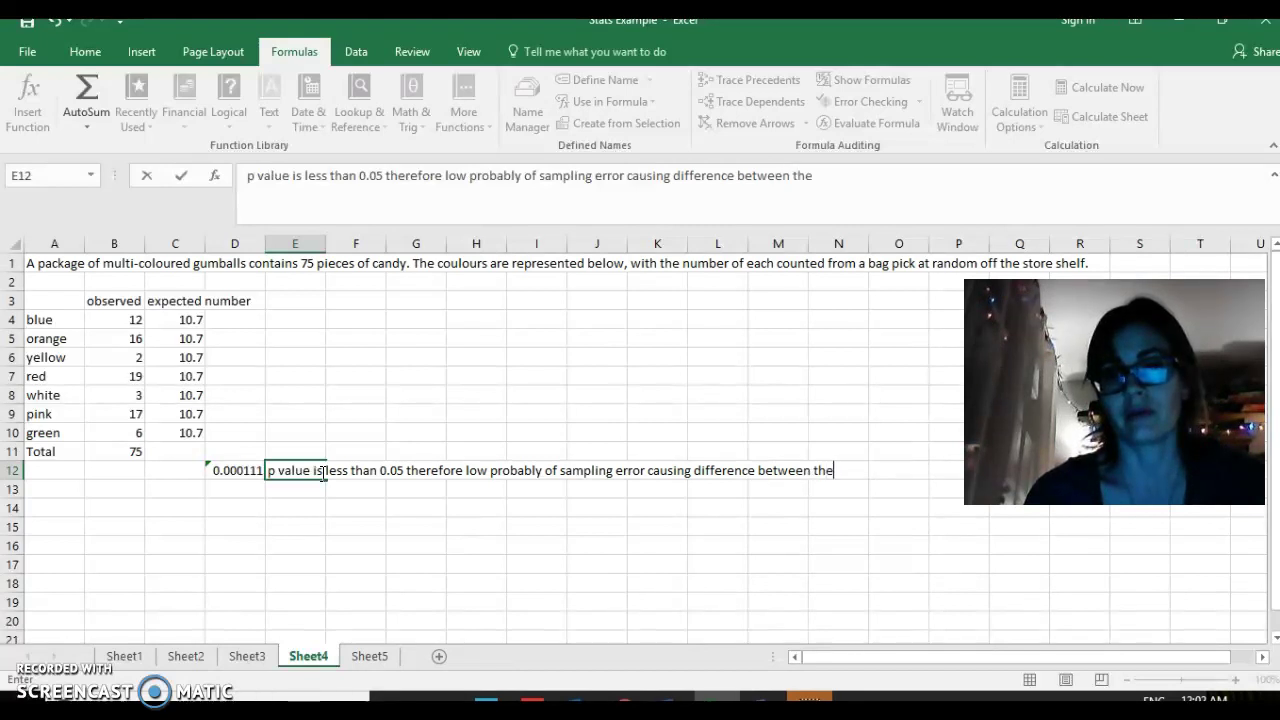
pyautogui.write('observe')
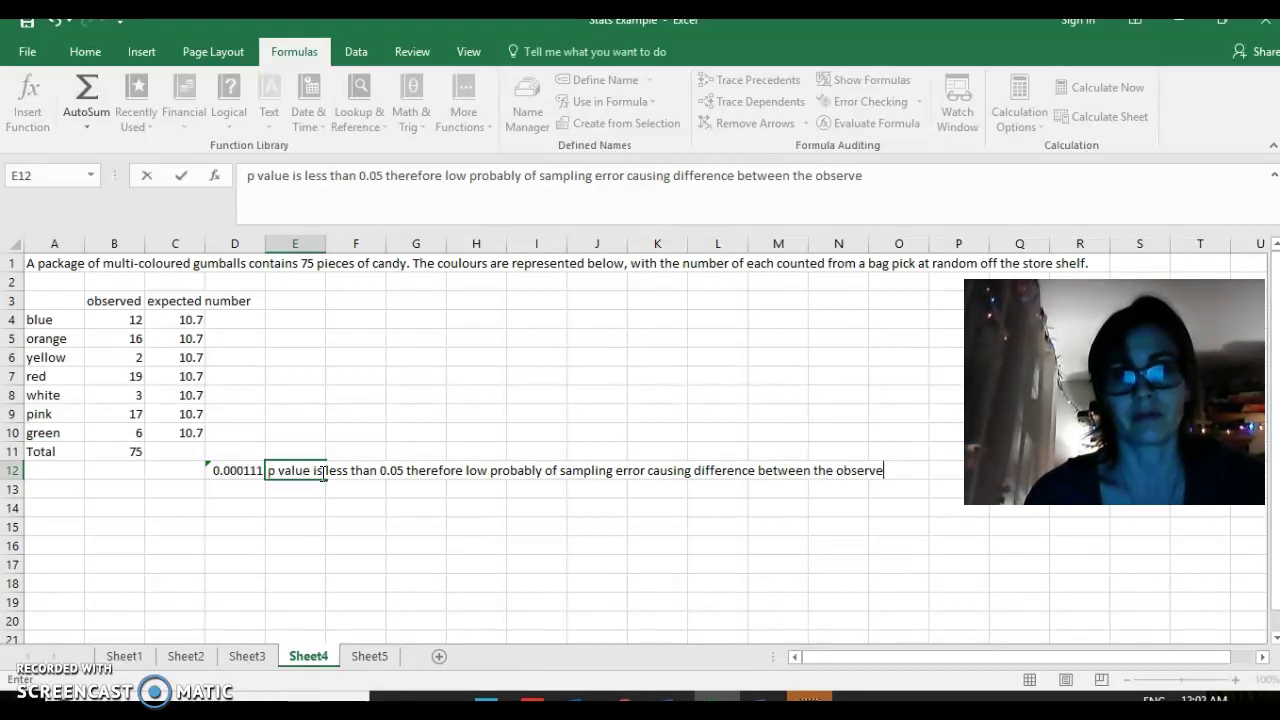
pyautogui.write('d and e')
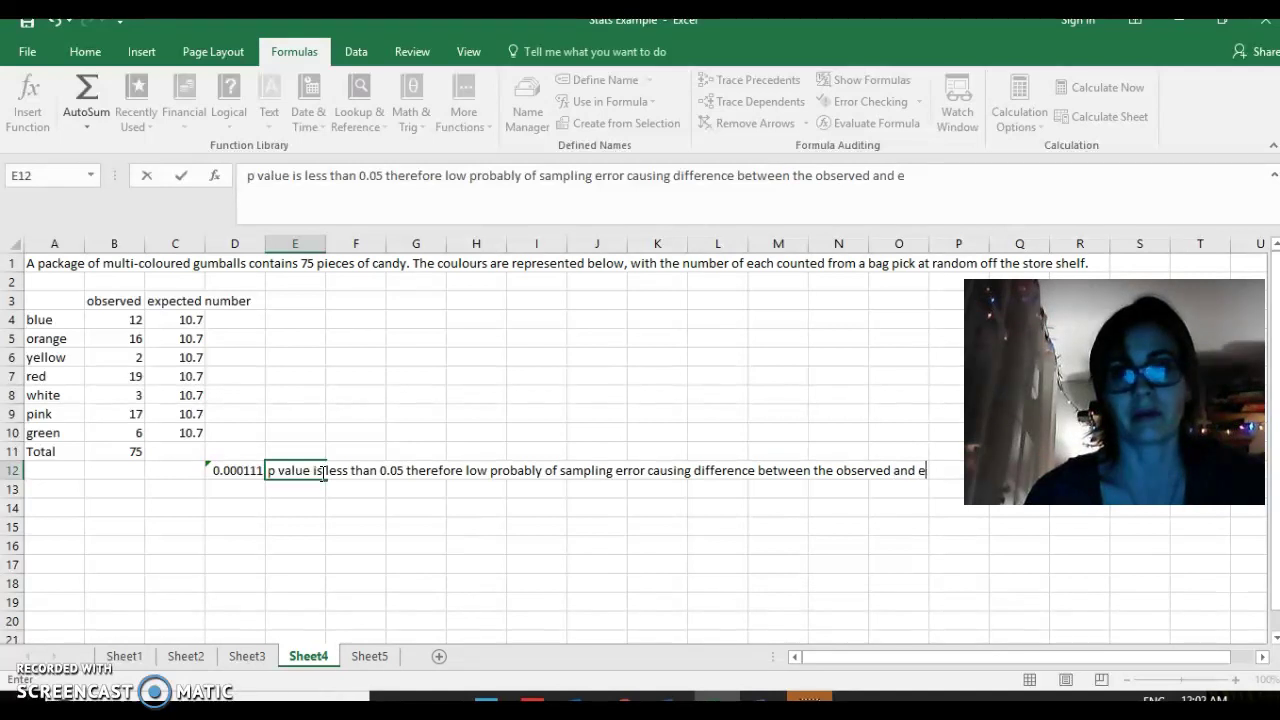
pyautogui.write('xpected')
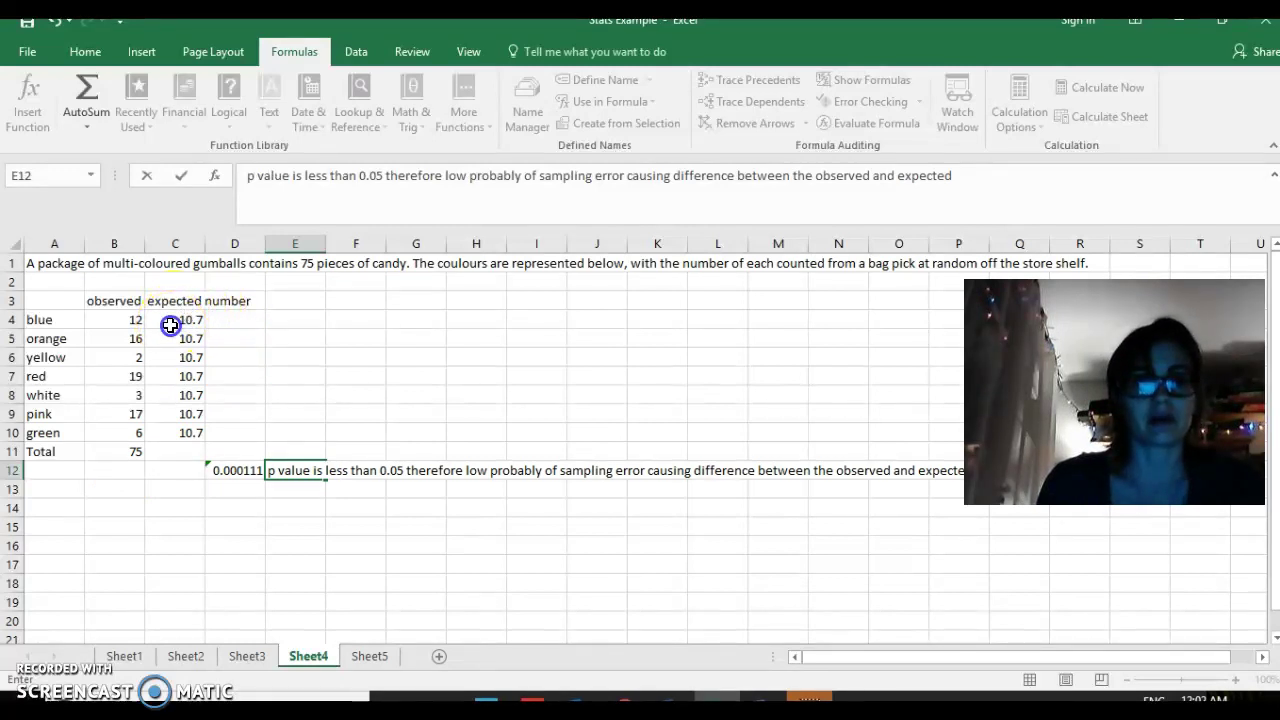
# - Copy the expected numbers in C4:C10 of Sheet4 into cells C6:C12 of Sheet5
pyautogui.click(170, 322)
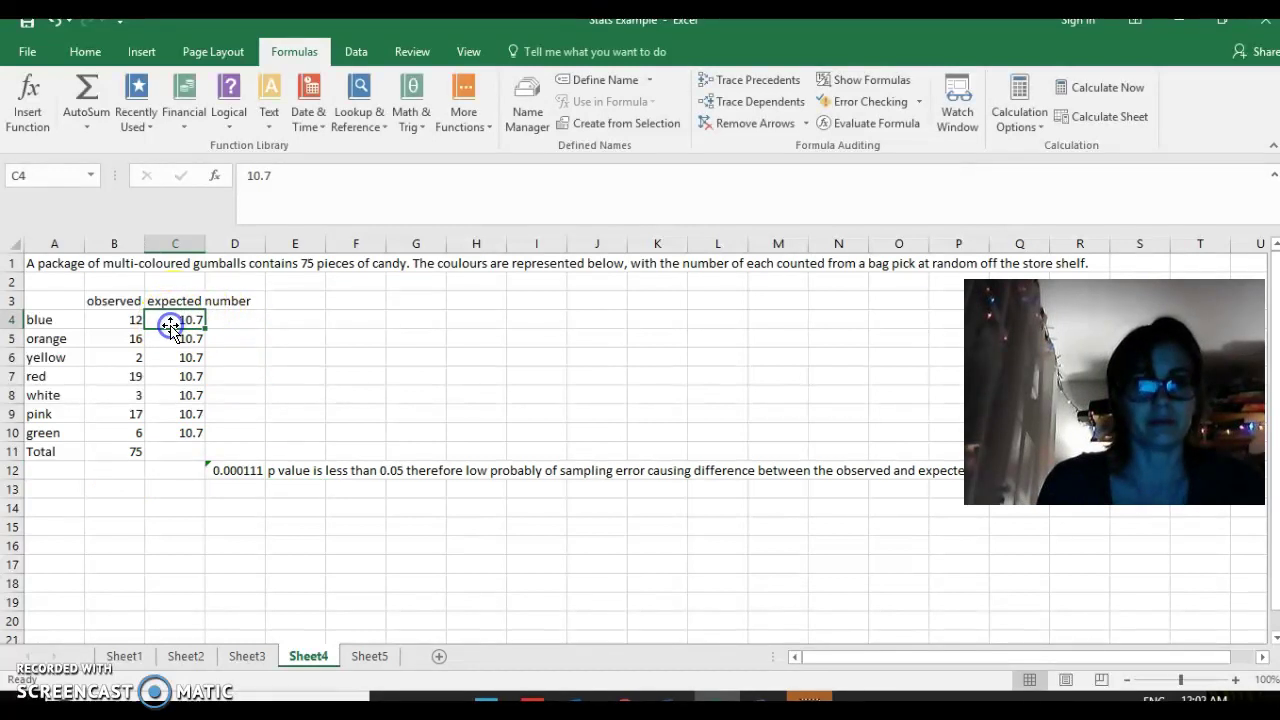
pyautogui.keyDown('shift'); pyautogui.click(177, 432); pyautogui.keyUp('shift')
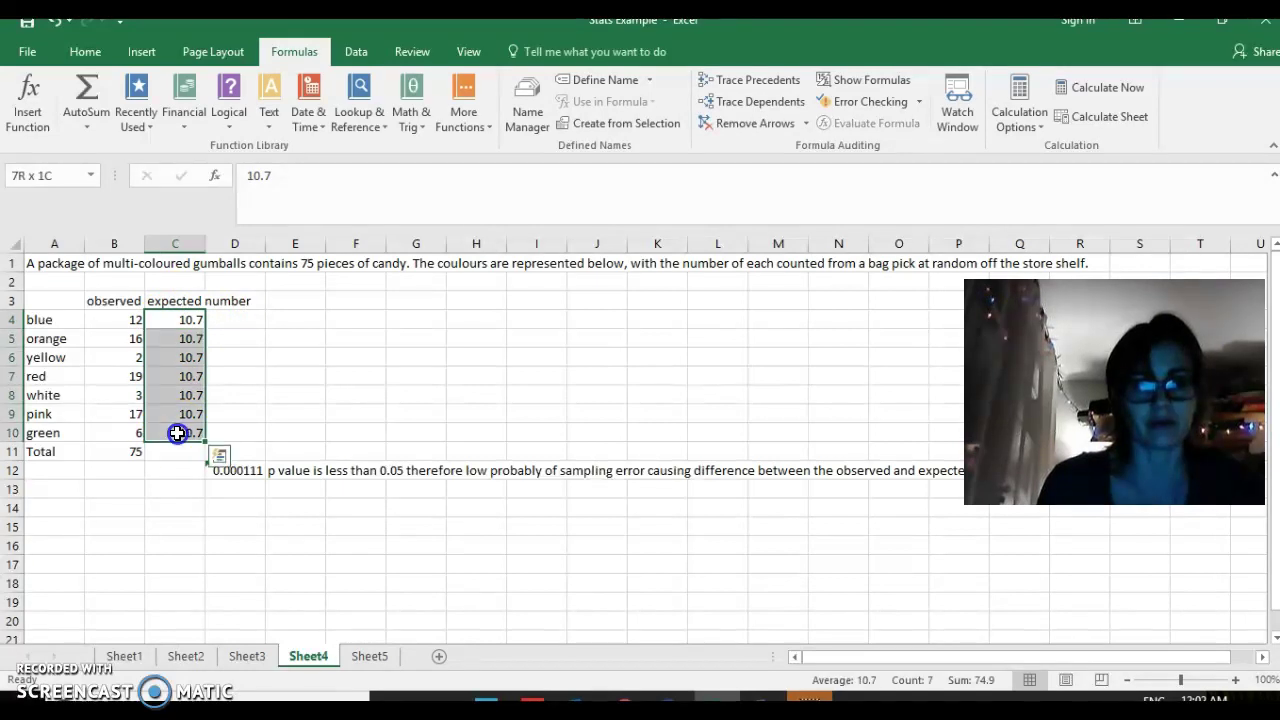
pyautogui.hotkey('ctrl', 'c')
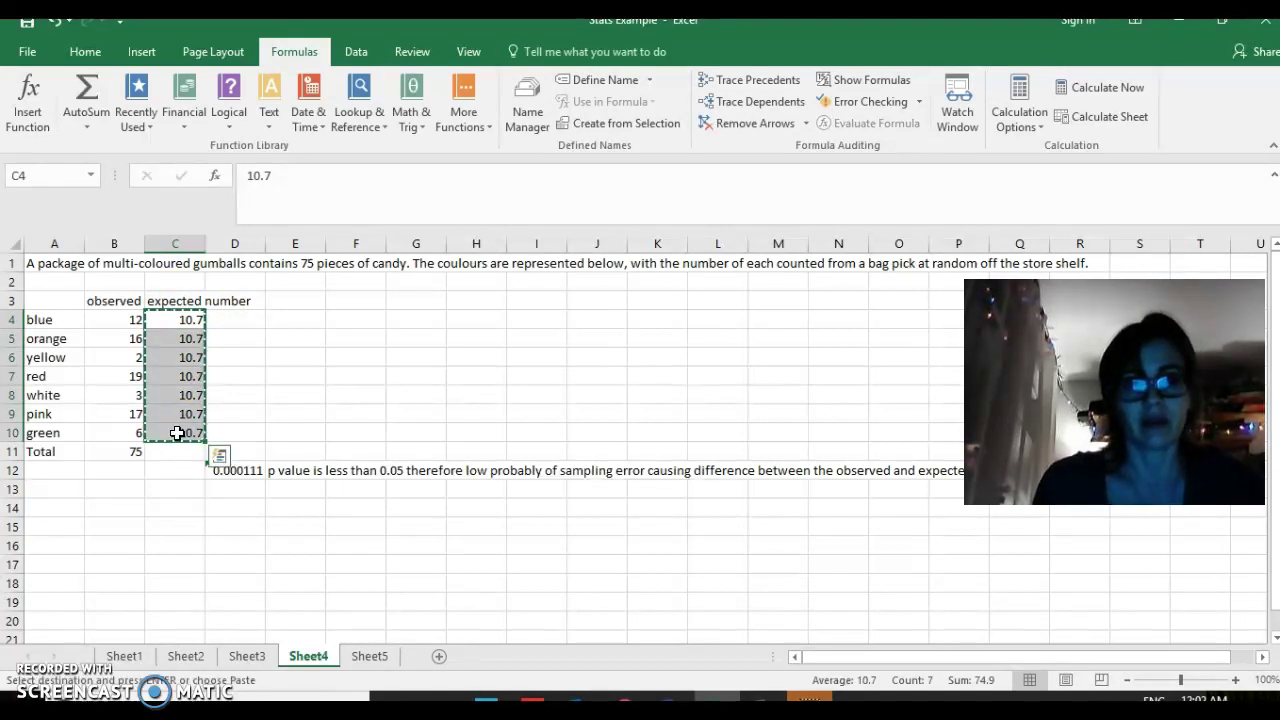
pyautogui.click(369, 656)
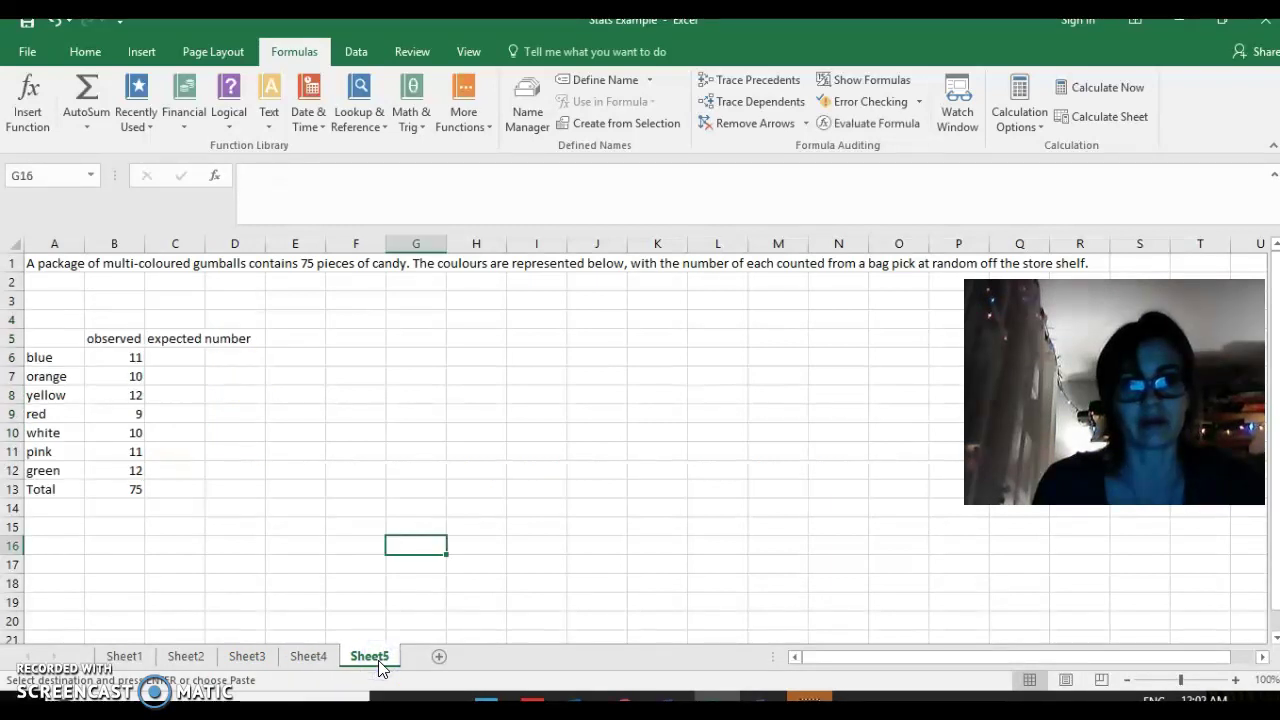
pyautogui.click(177, 359)
pyautogui.press('Return')
pyautogui.hotkey('ctrl', 'v')
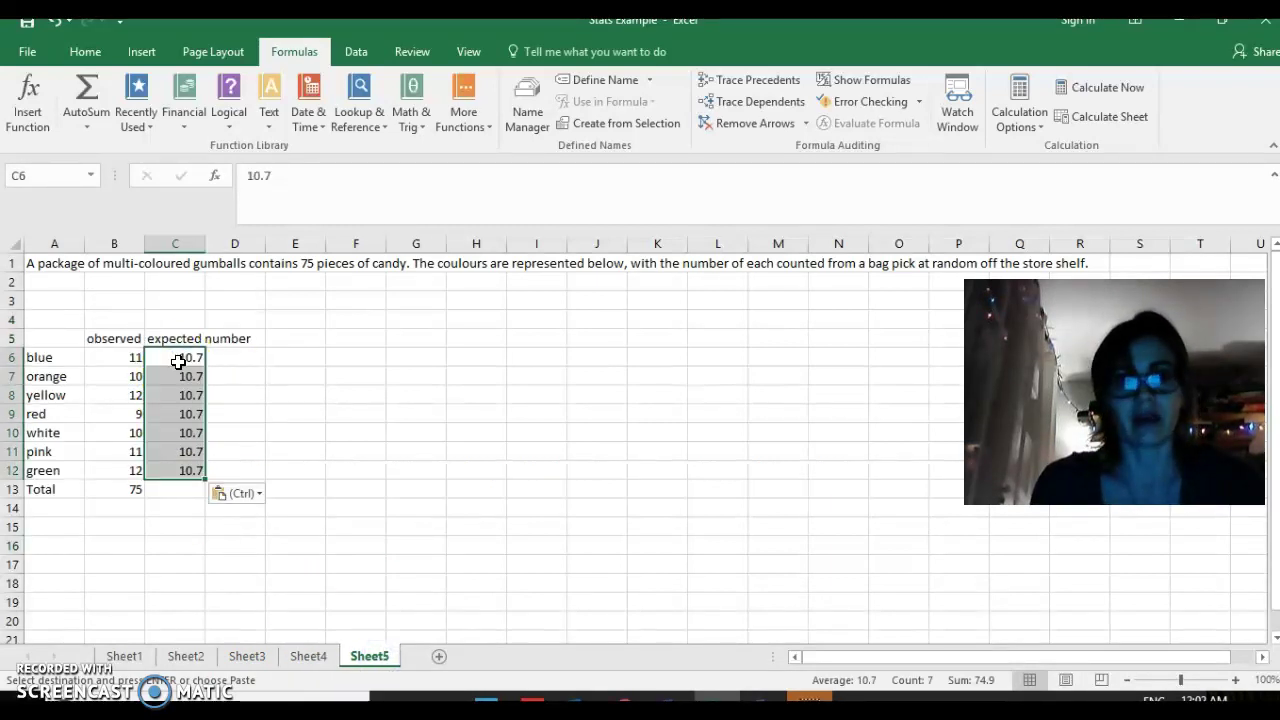
# - Insert a CHISQ.TEST function in cell E11 of Sheet5, using B6:B12 as the actual range and C6:C12 as the expected range
pyautogui.click(271, 445)
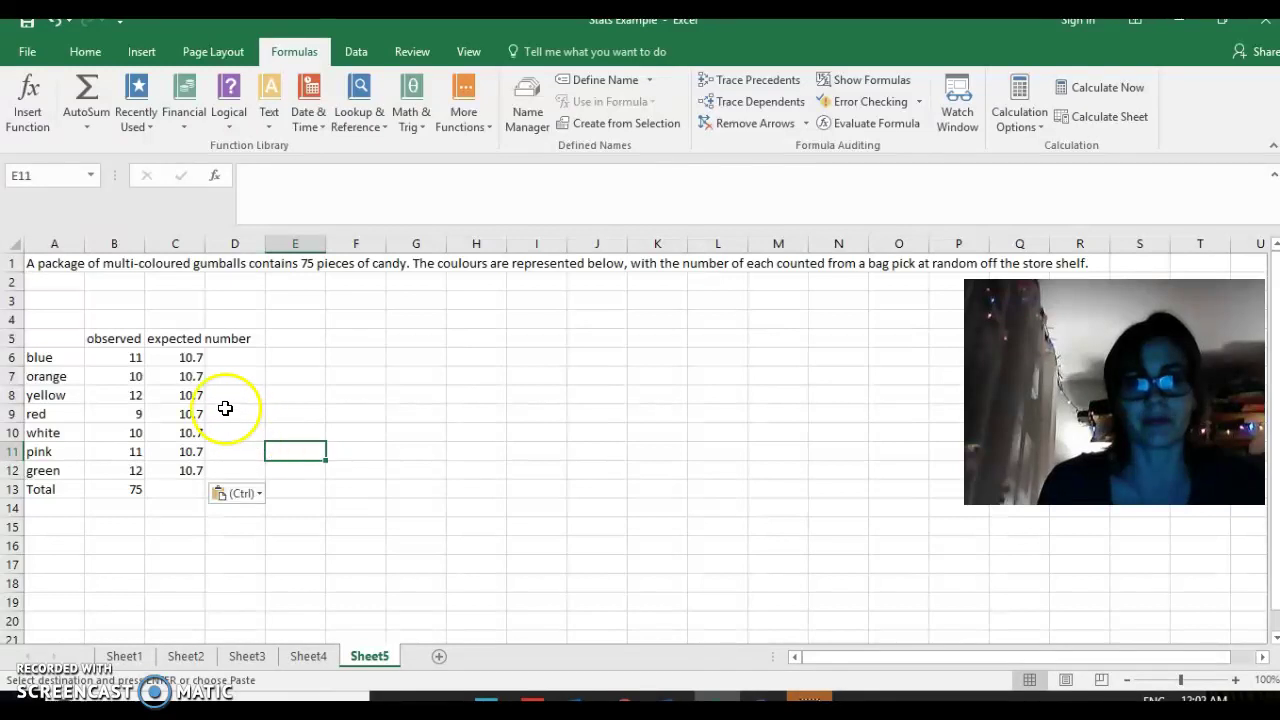
pyautogui.click(466, 103)
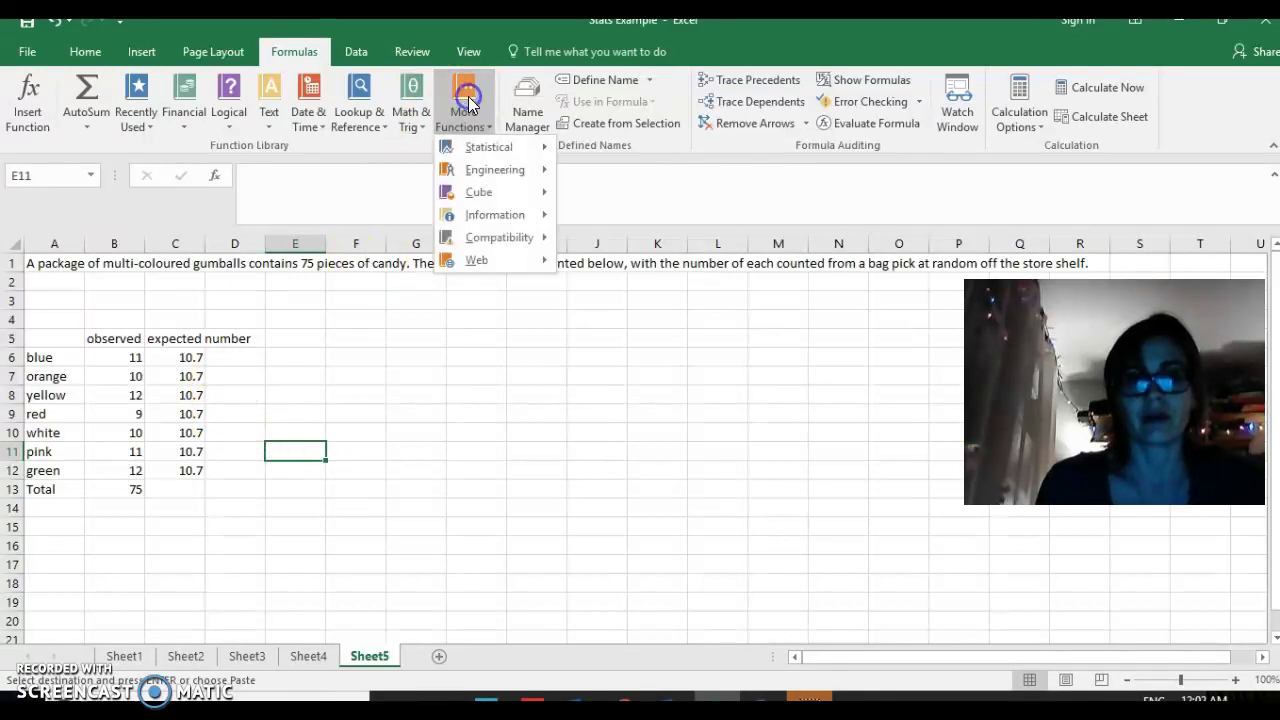
pyautogui.moveTo(531, 145)
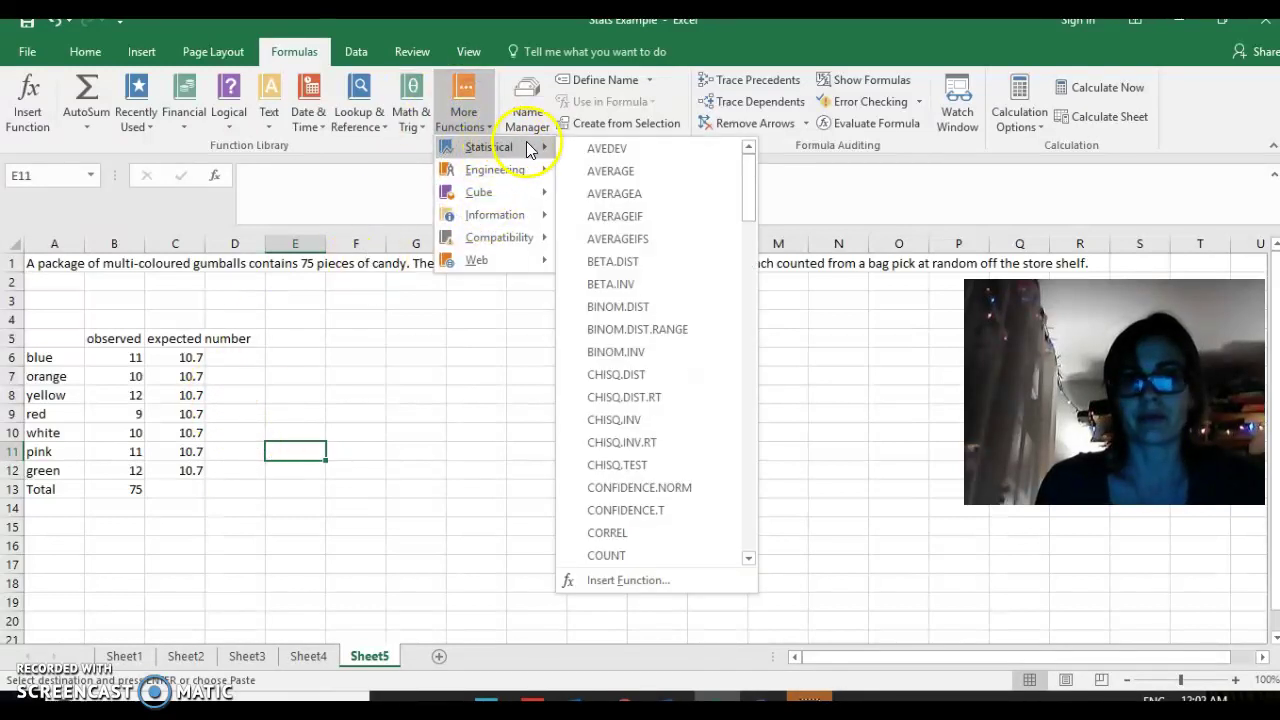
pyautogui.click(646, 465)
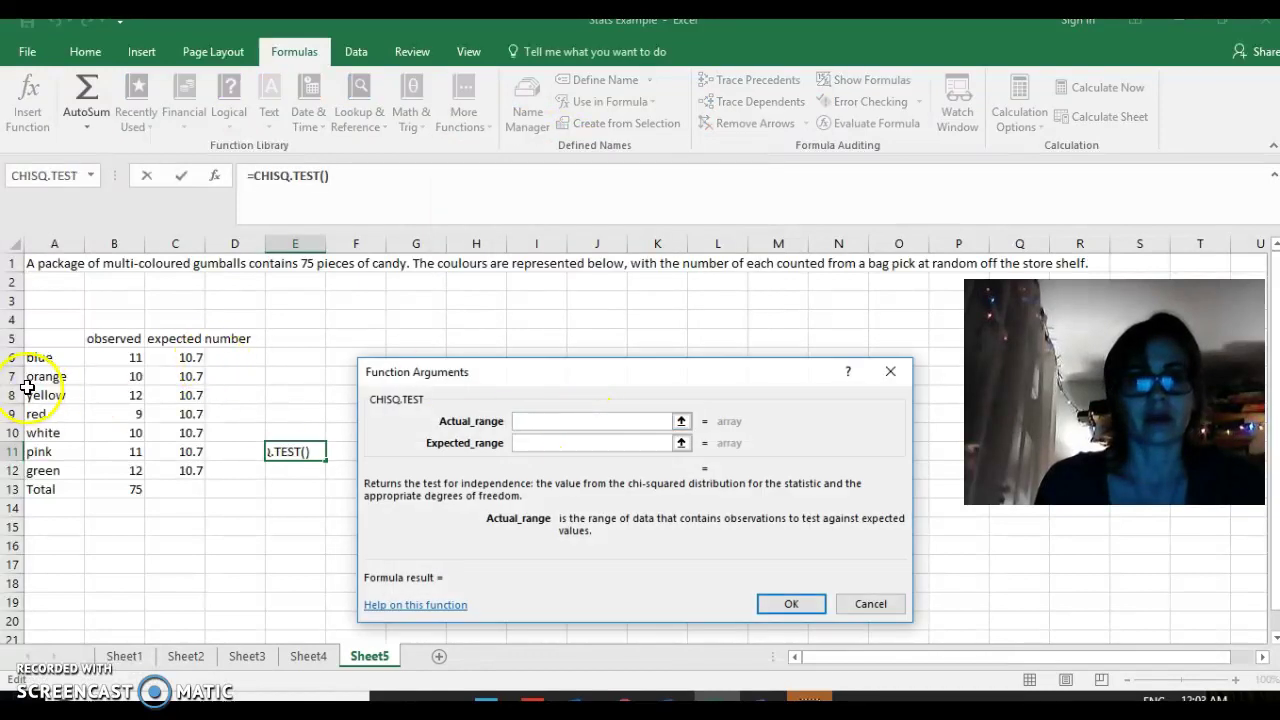
pyautogui.moveTo(111, 357); pyautogui.dragTo(114, 477)
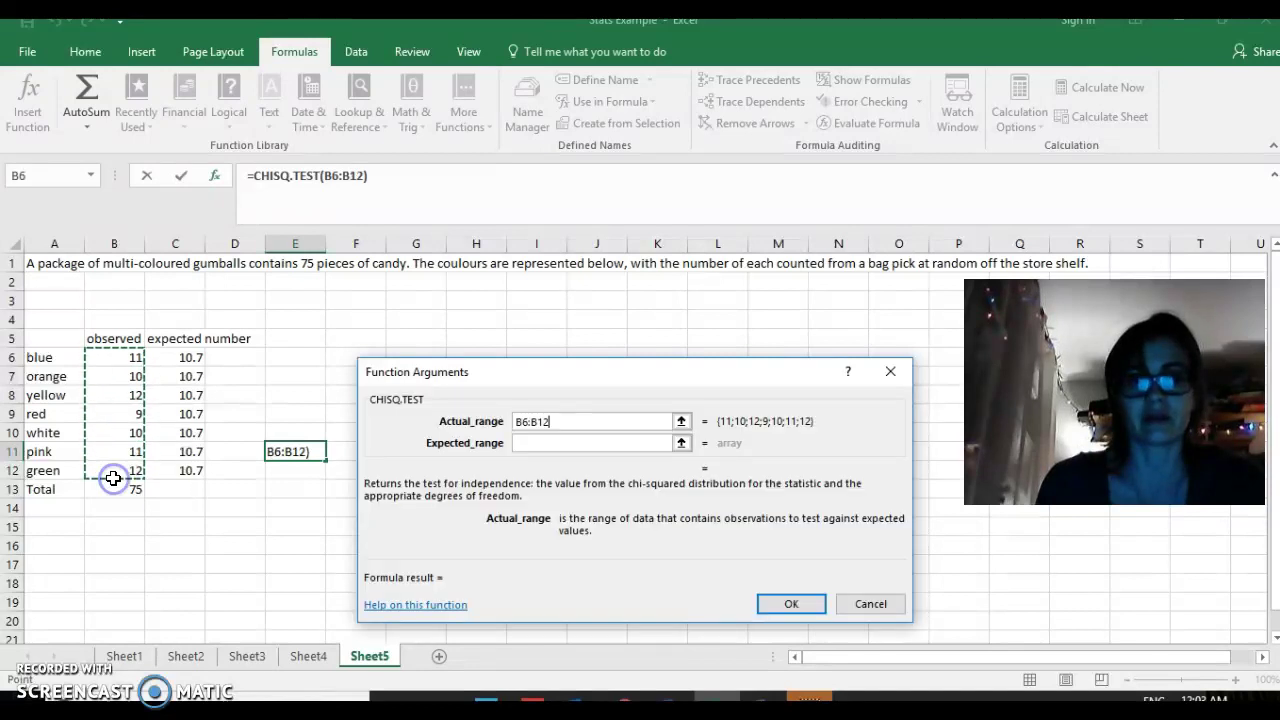
pyautogui.click(604, 443)
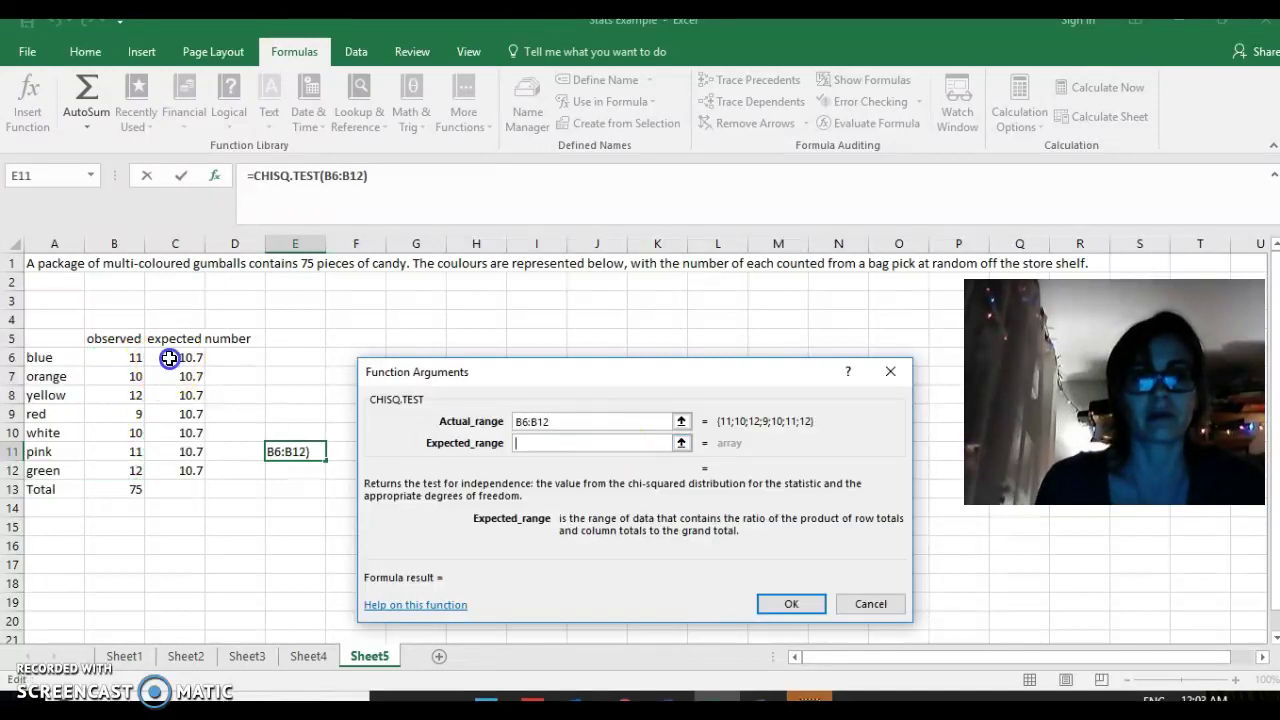
pyautogui.moveTo(171, 357); pyautogui.dragTo(174, 477)
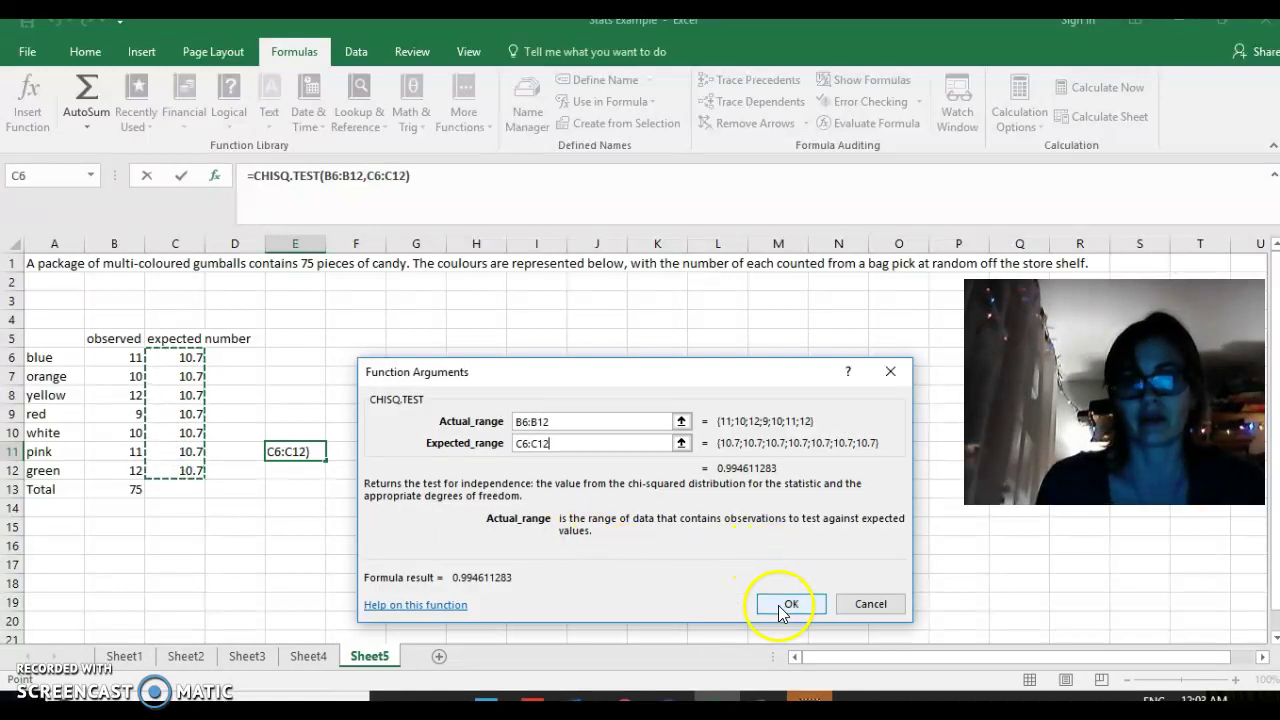
pyautogui.click(785, 604)
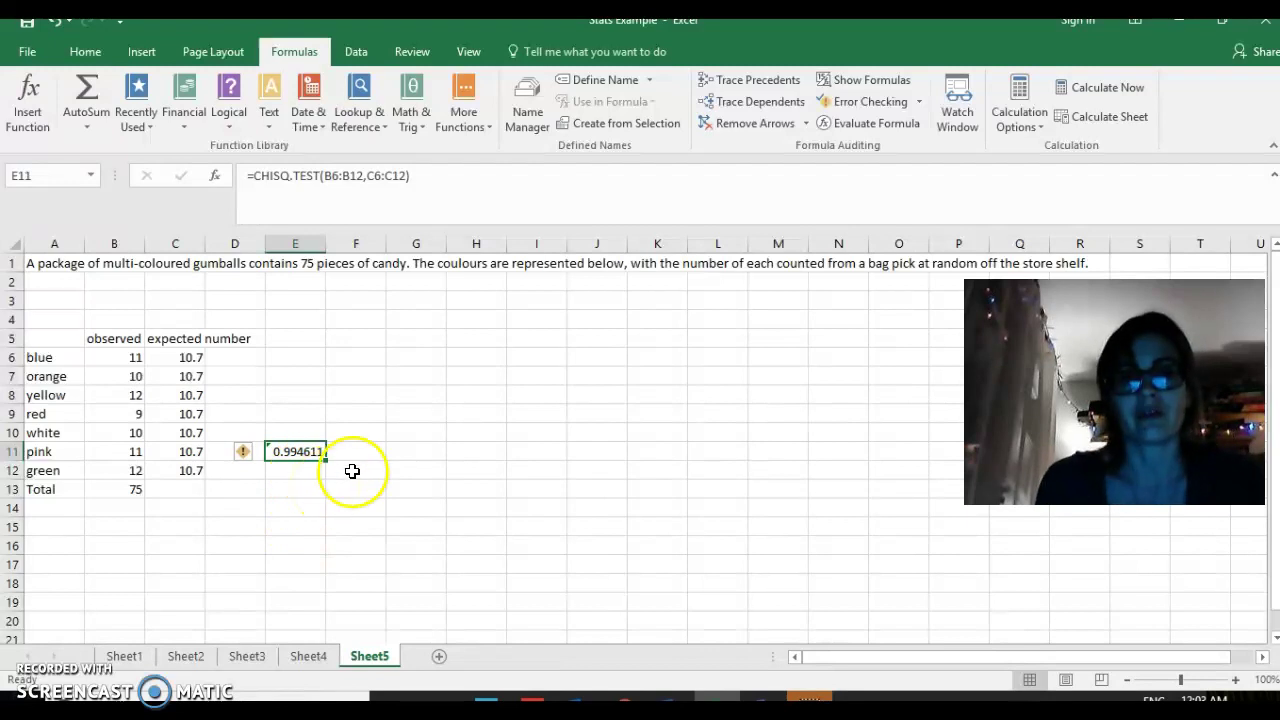
# - In cell G11 of Sheet5, enter the note "p value is larger than 0.05"
pyautogui.click(404, 451)
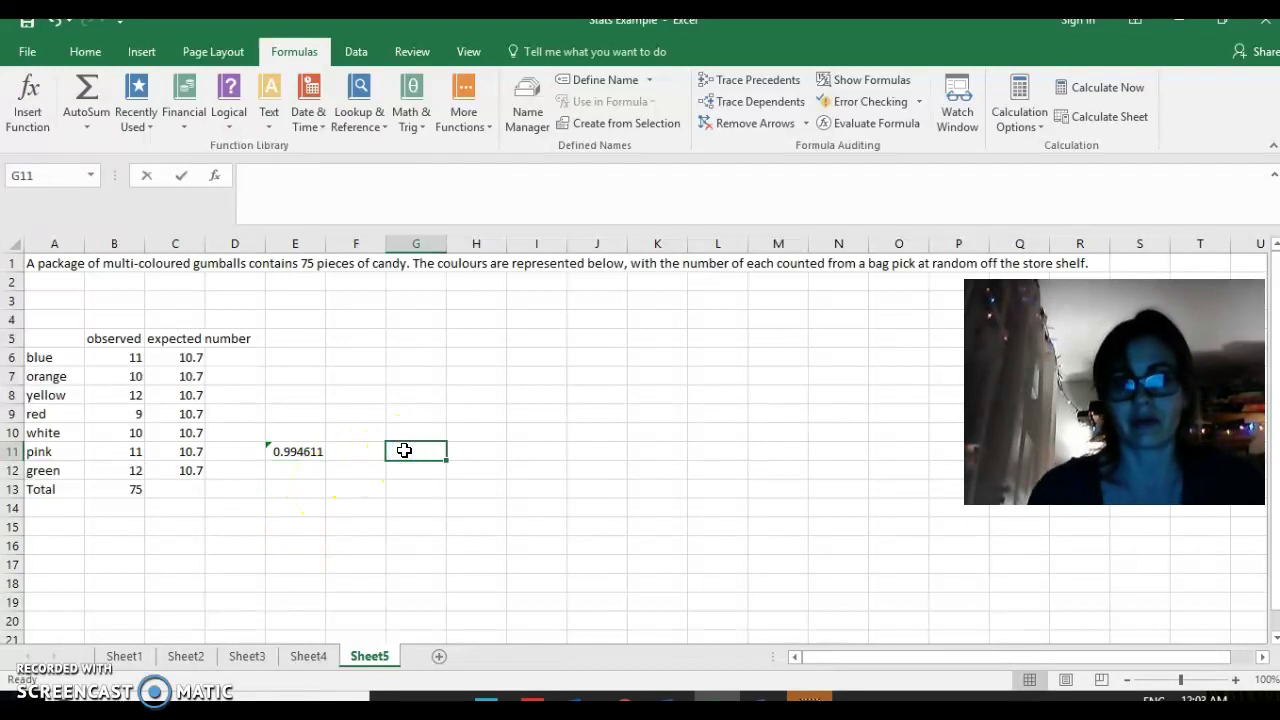
pyautogui.write('p value is')
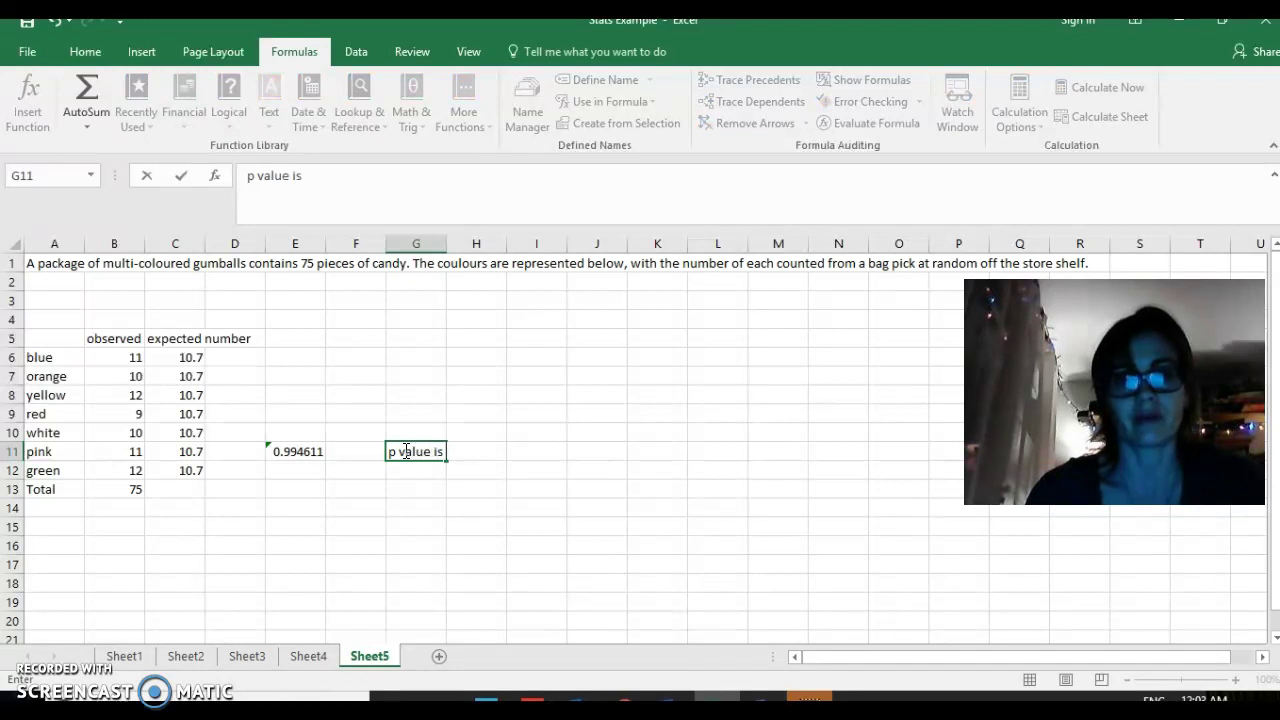
pyautogui.write('han ')
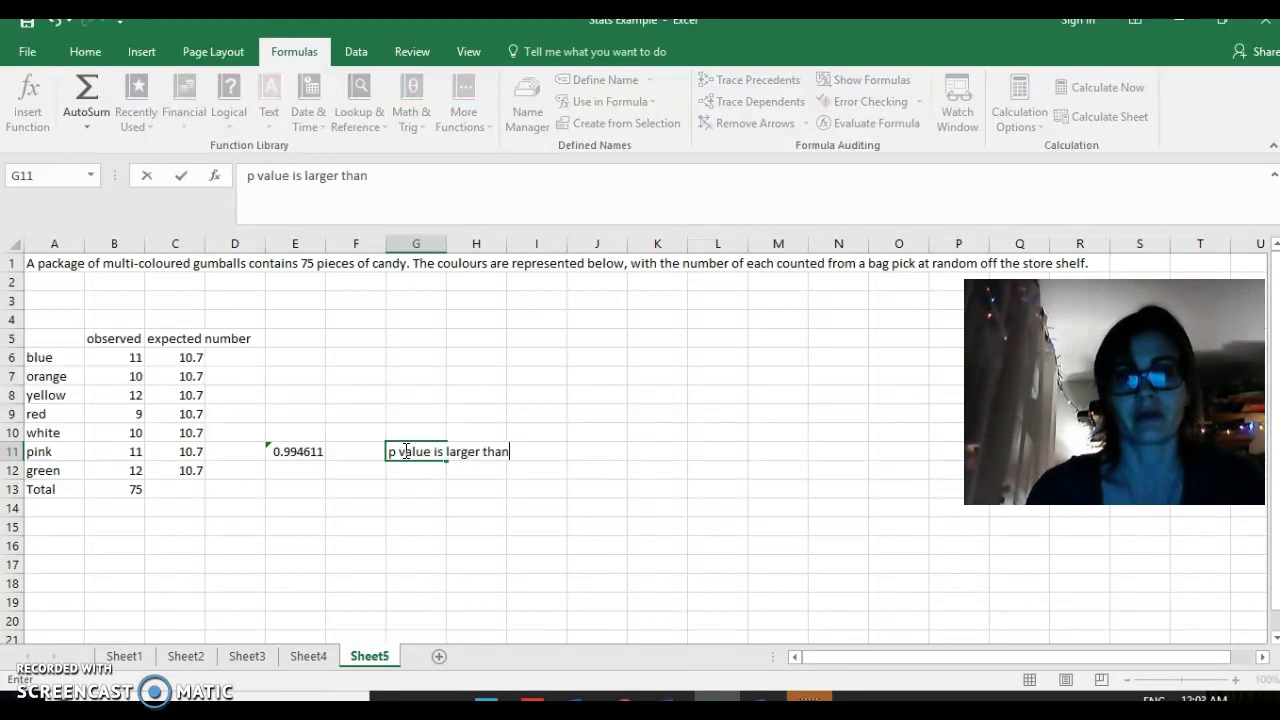
pyautogui.write('0.05')
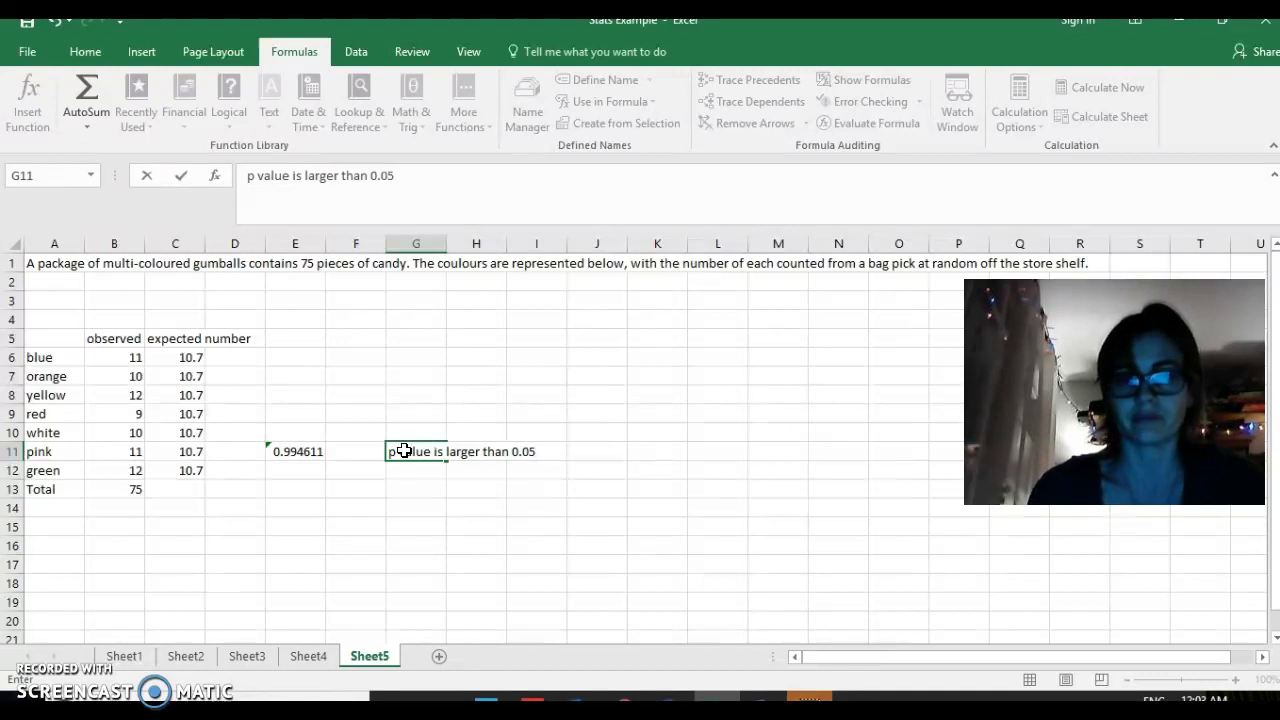
pyautogui.press('Return')
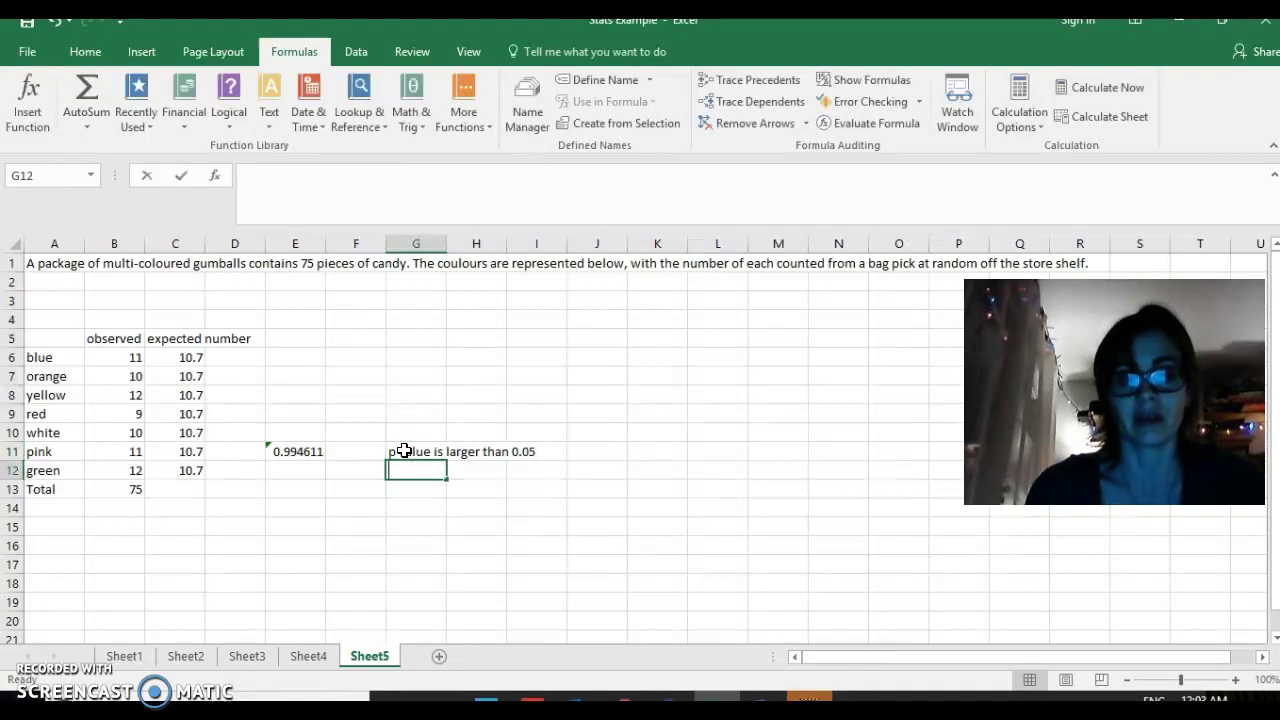
# - In G12, write the note "the difference between the expected and observed values are caused by sampling error"
pyautogui.write('the differ')
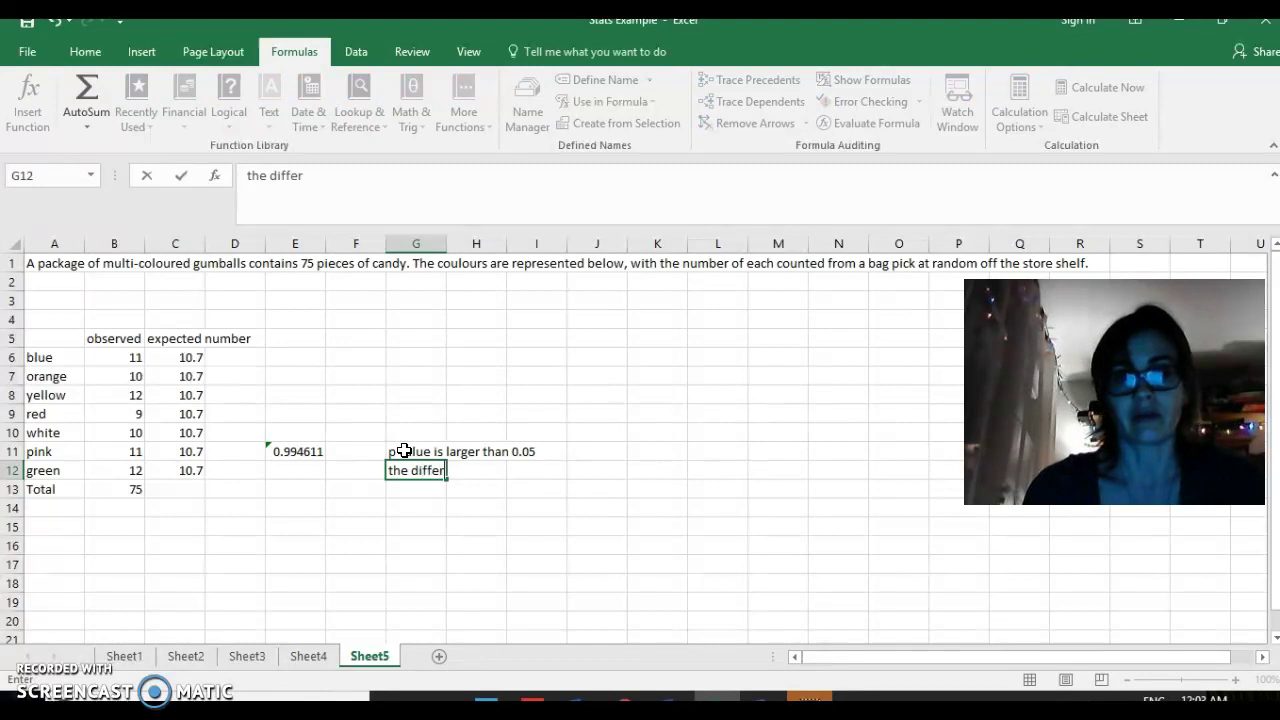
pyautogui.write('ence b')
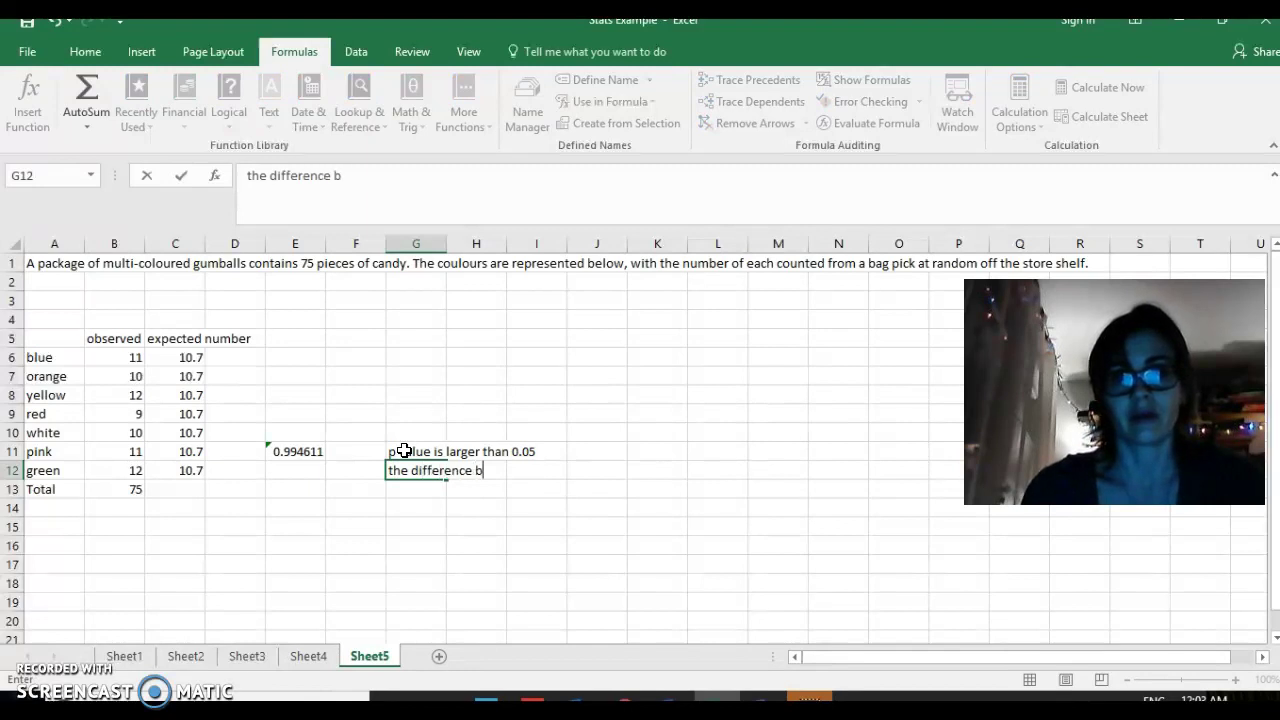
pyautogui.write('etween the')
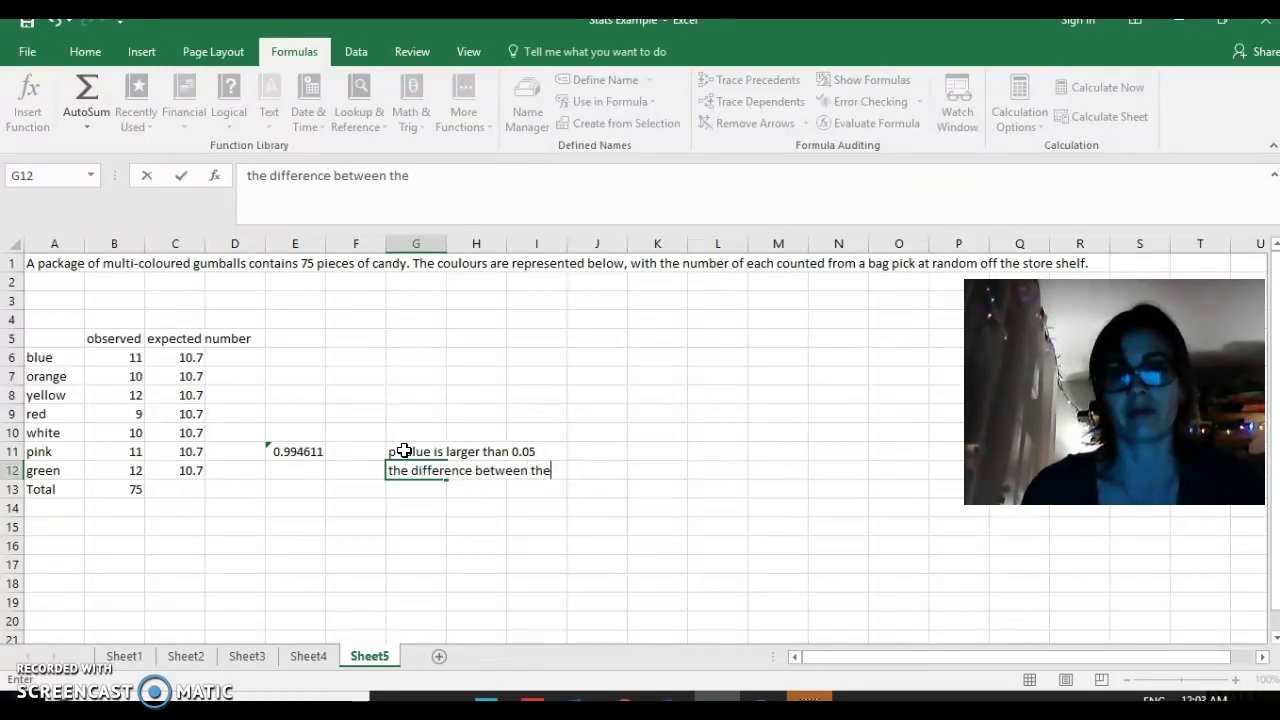
pyautogui.write(' expecte')
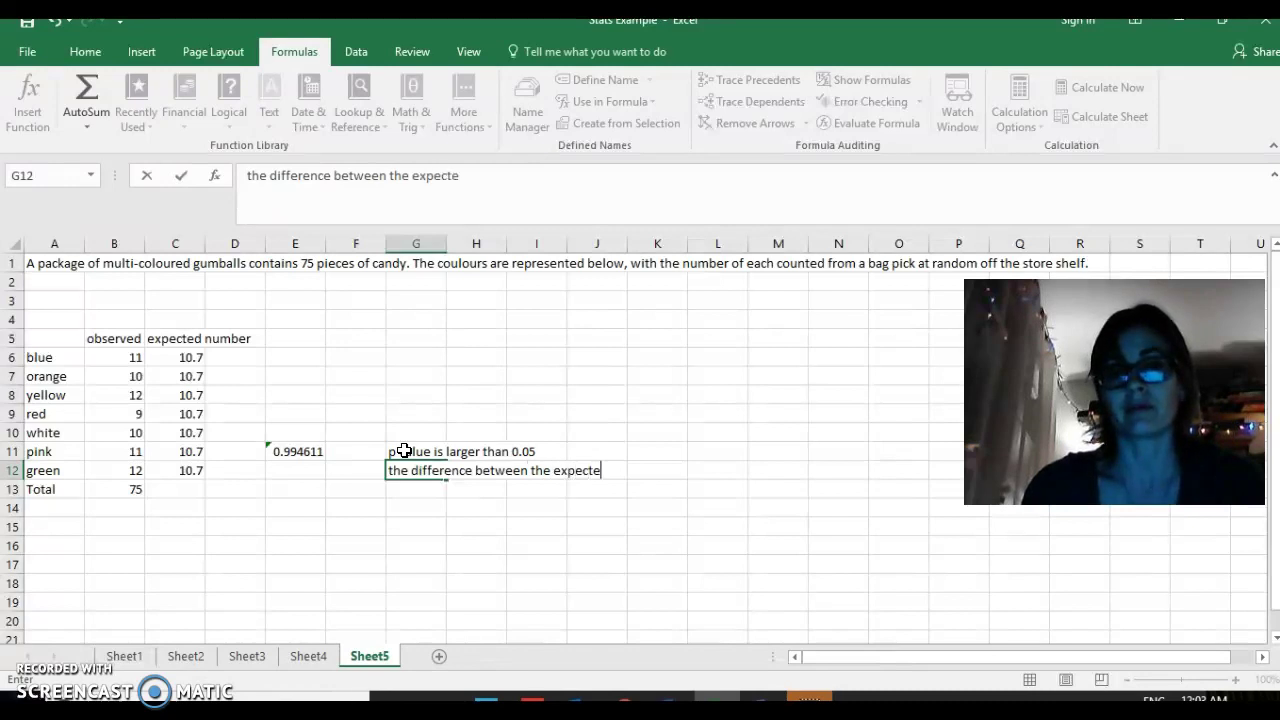
pyautogui.write('d and ob')
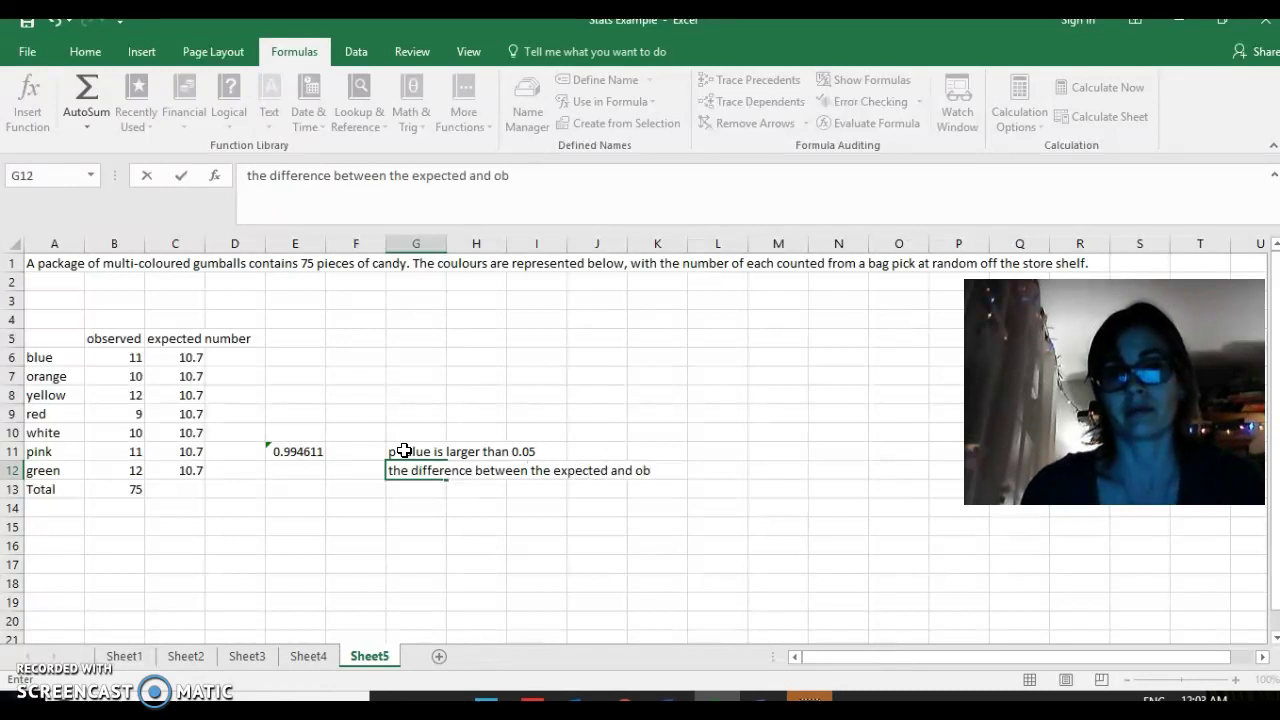
pyautogui.write('served val')
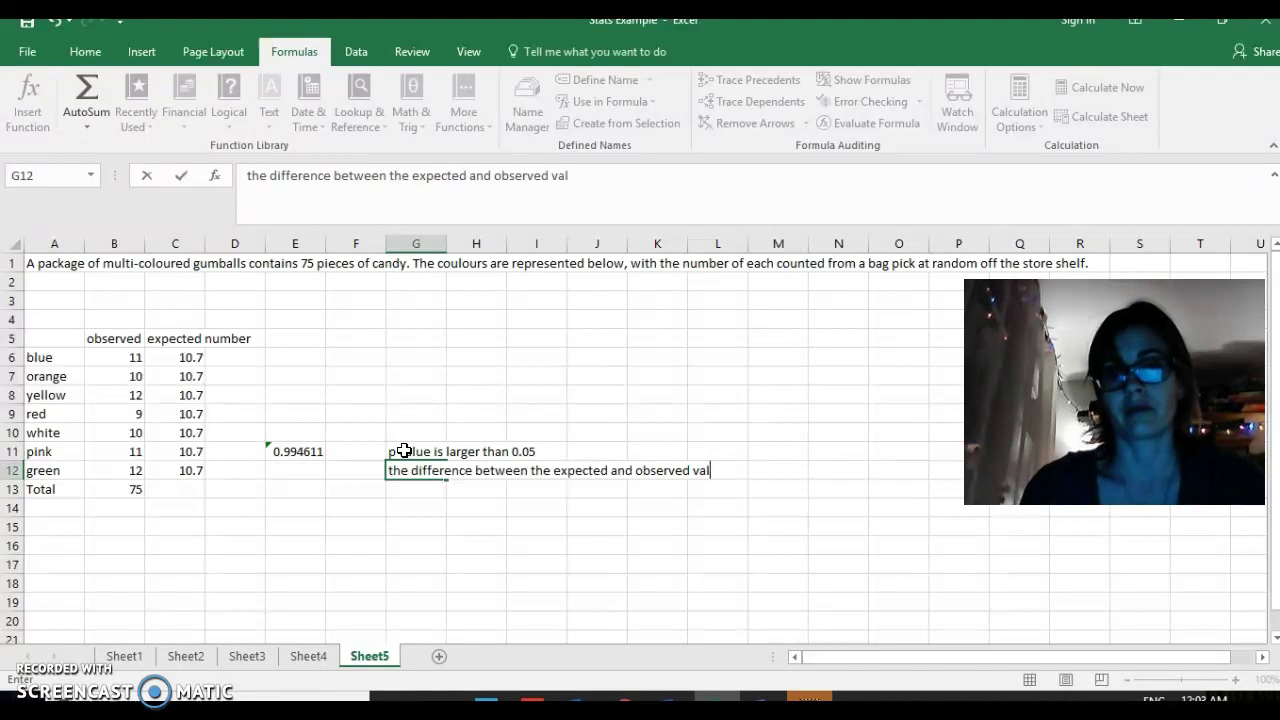
pyautogui.write('ues are')
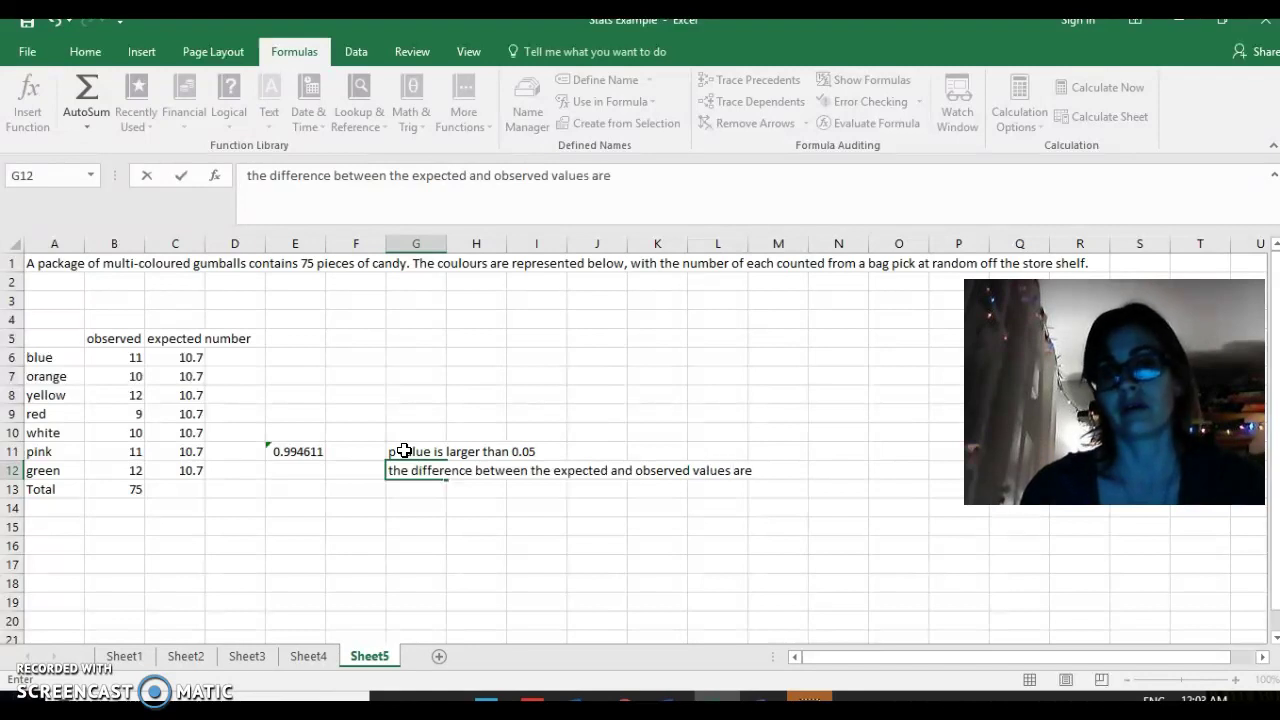
pyautogui.write(' cause')
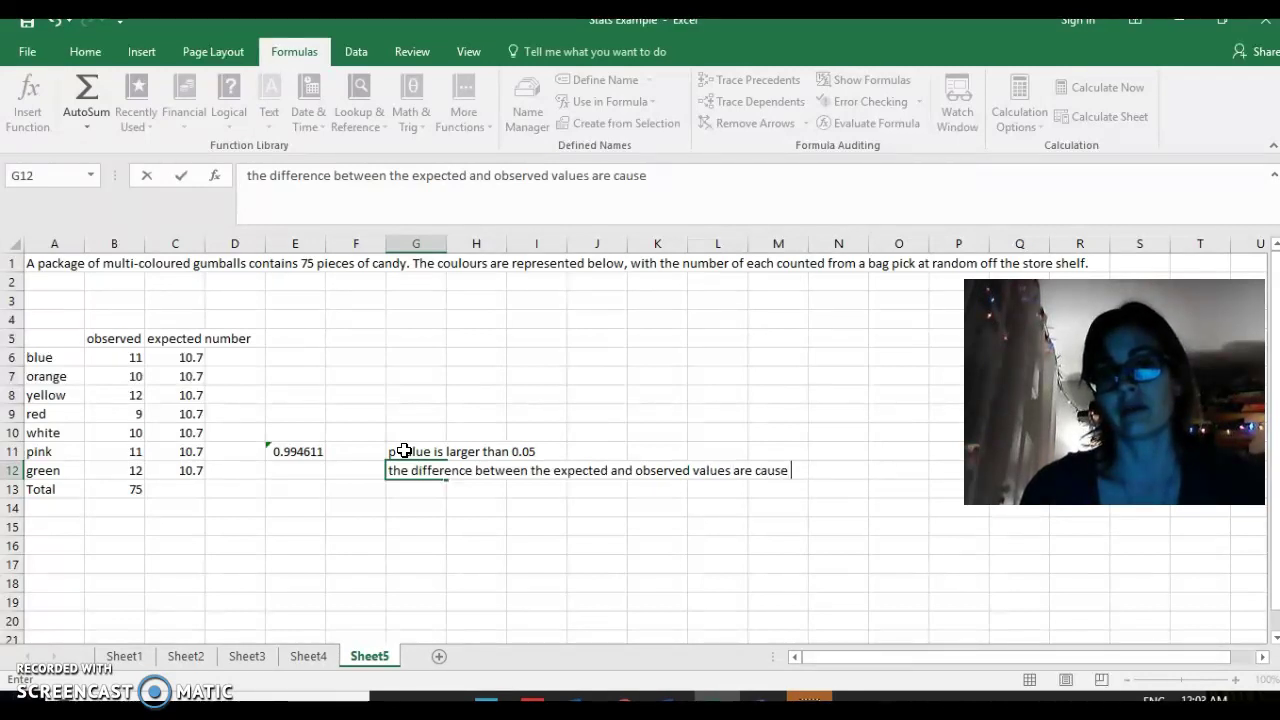
pyautogui.write('d by sam')
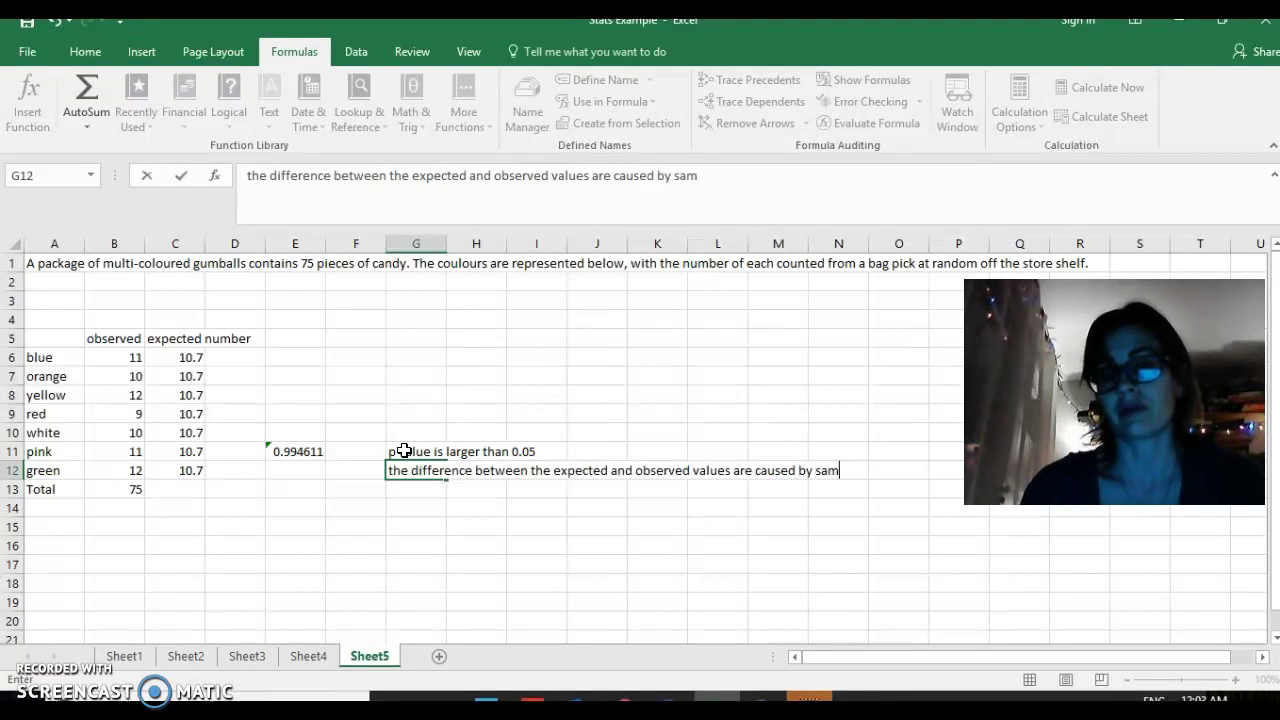
pyautogui.write('pling e')
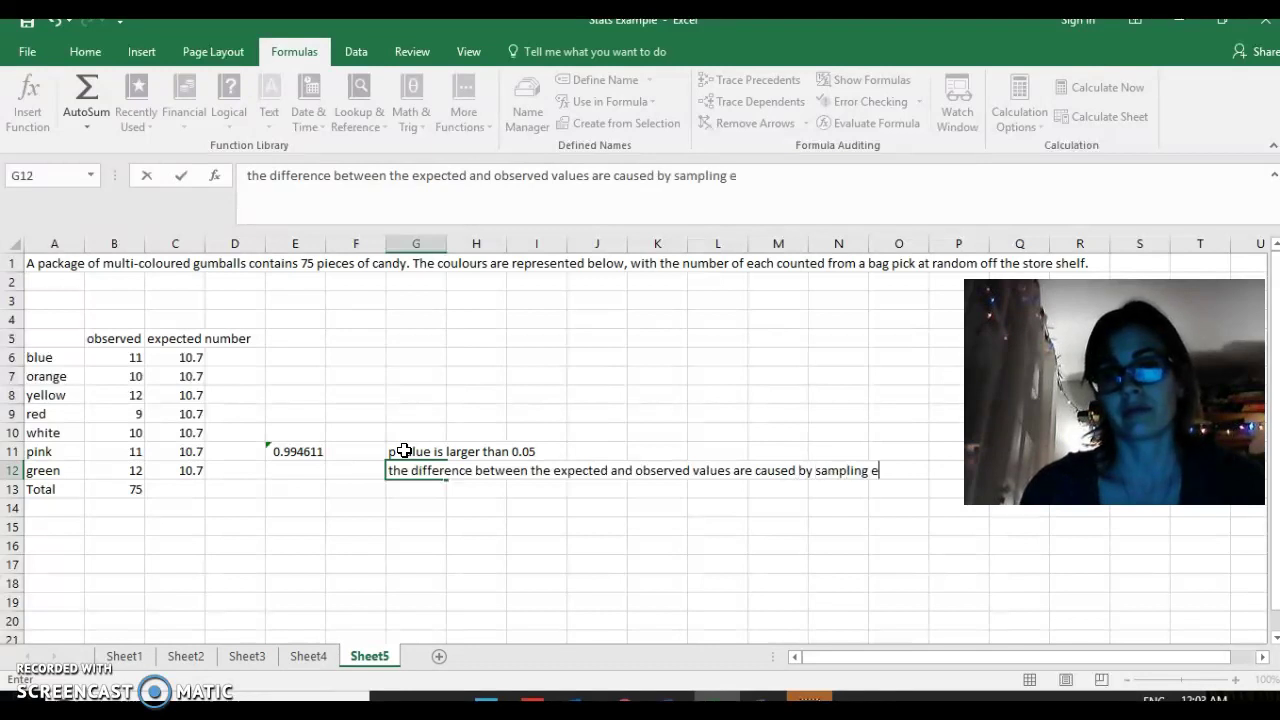
pyautogui.write('rror')
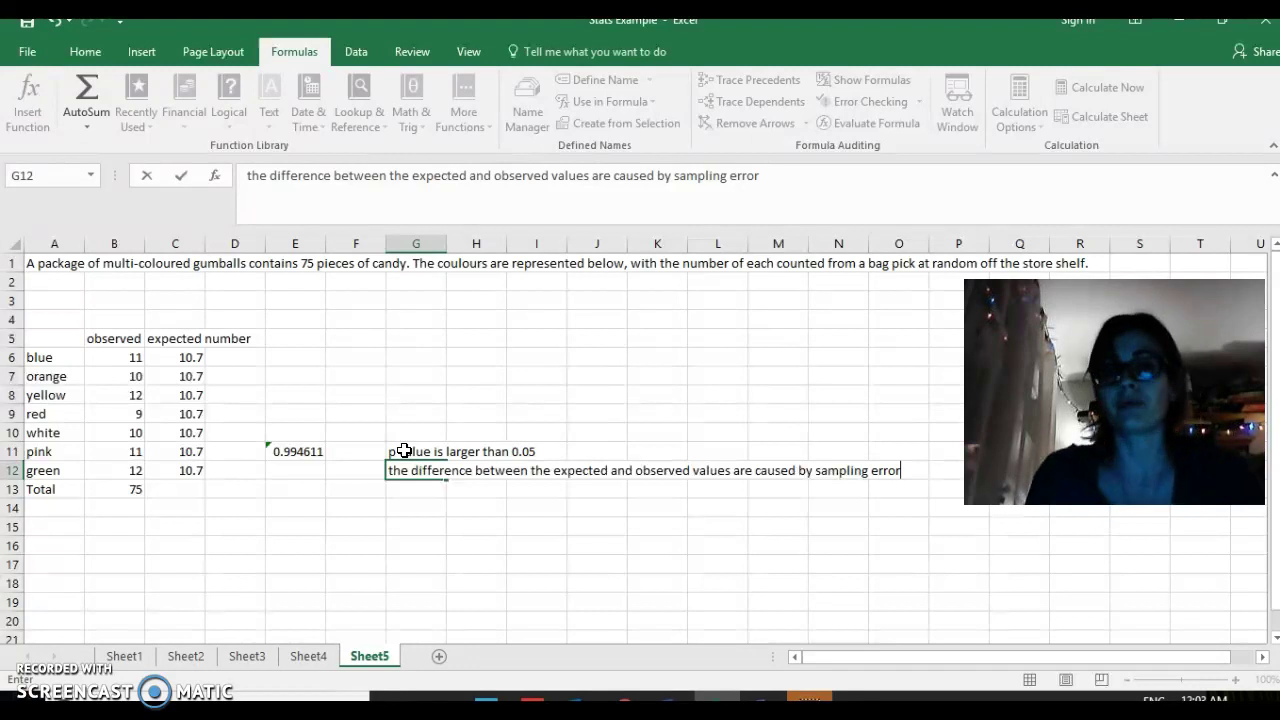